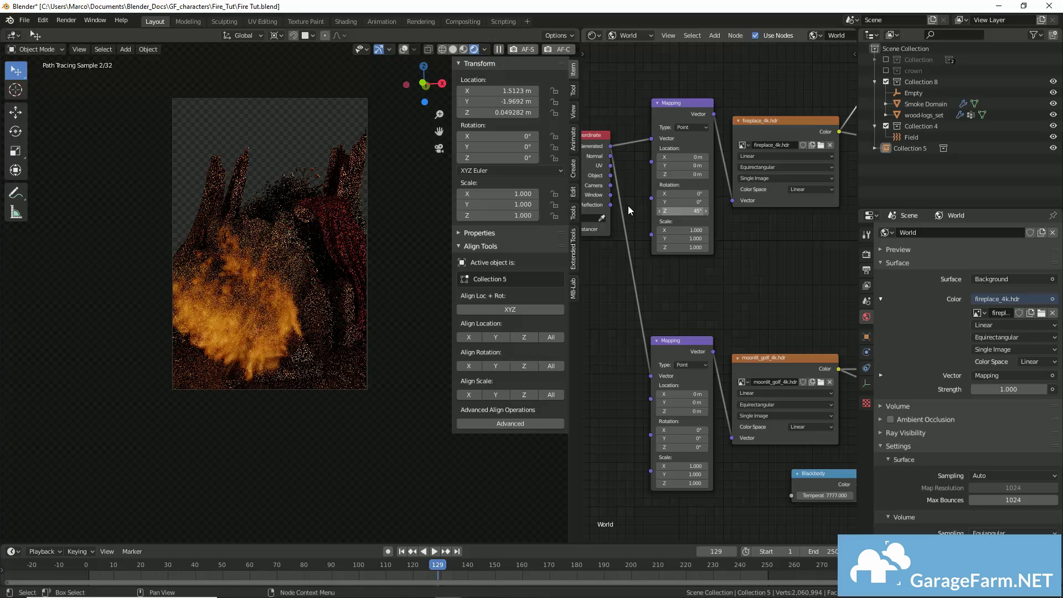
pyautogui.rightClick(581, 82)
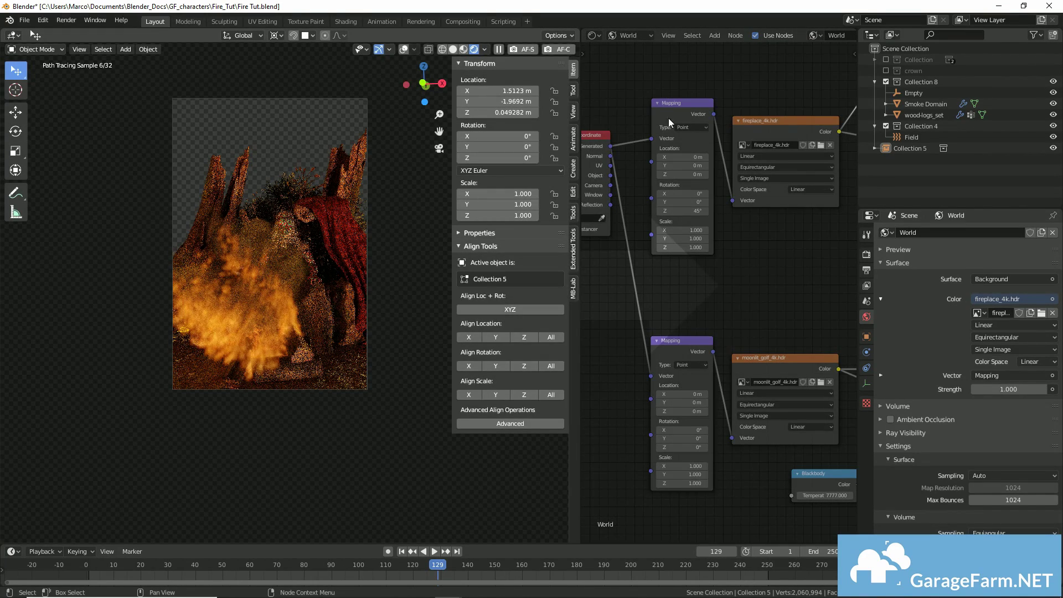
pyautogui.click(666, 119)
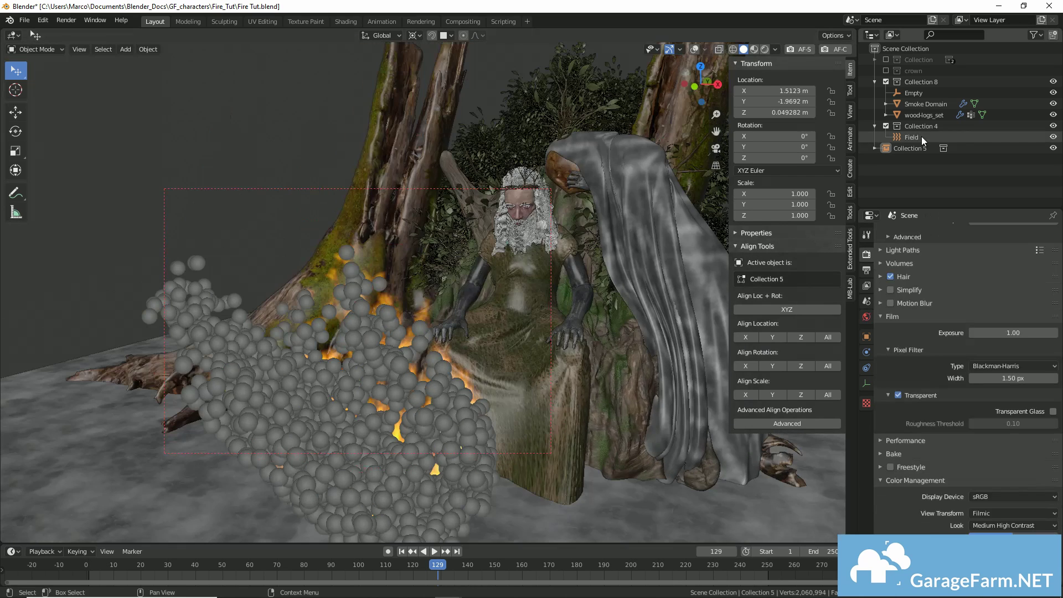
# Step: Hide Collection 5 in the viewport and turn the viewport overlays back on
pyautogui.click(1053, 148)
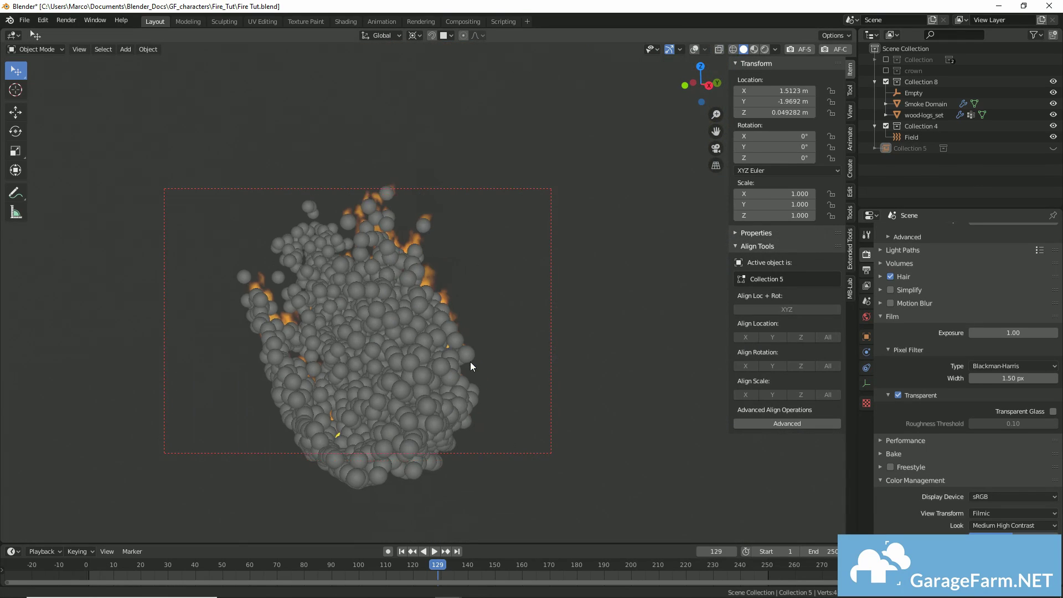
pyautogui.moveTo(483, 377); pyautogui.dragTo(450, 390, button='middle')
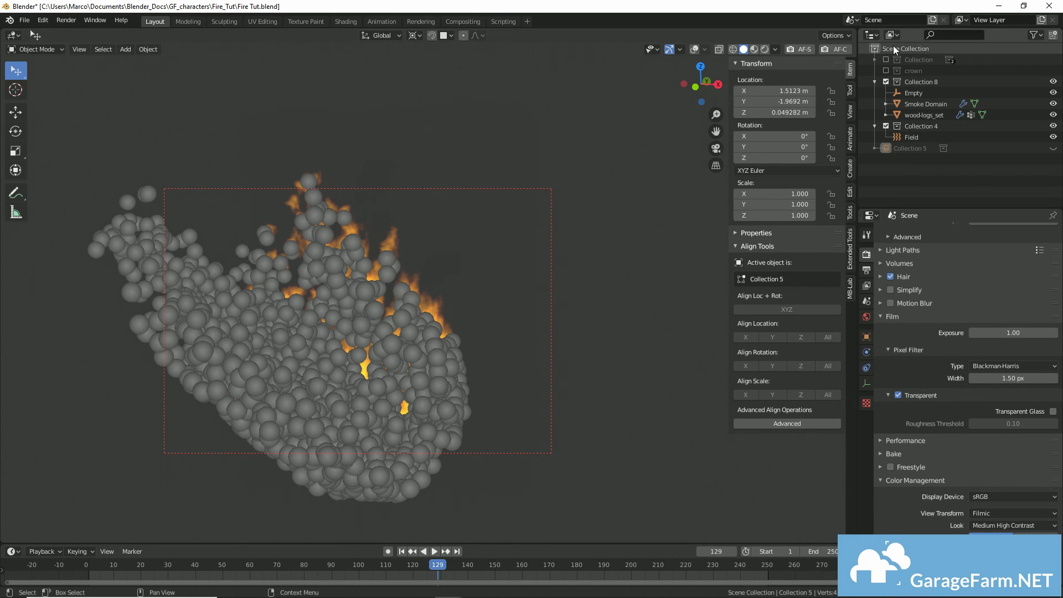
pyautogui.hotkey('shift', 'alt', 'z')
# Step: Select the wood logs and turn off the viewport display of their ParticleSettings particle system
pyautogui.click(510, 394)
pyautogui.moveTo(630, 423); pyautogui.dragTo(413, 373, button='middle')
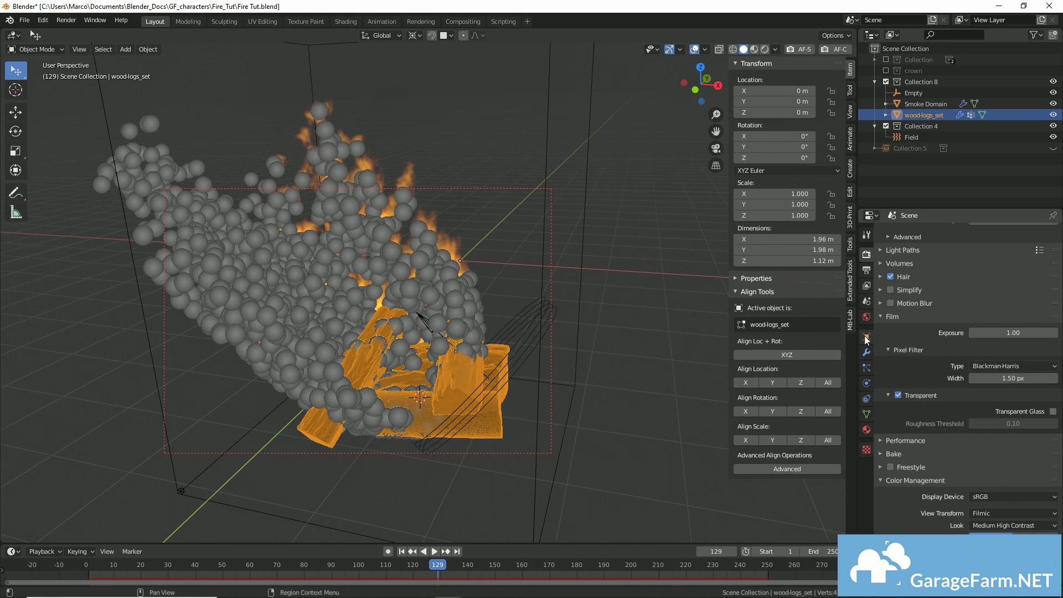
pyautogui.click(864, 365)
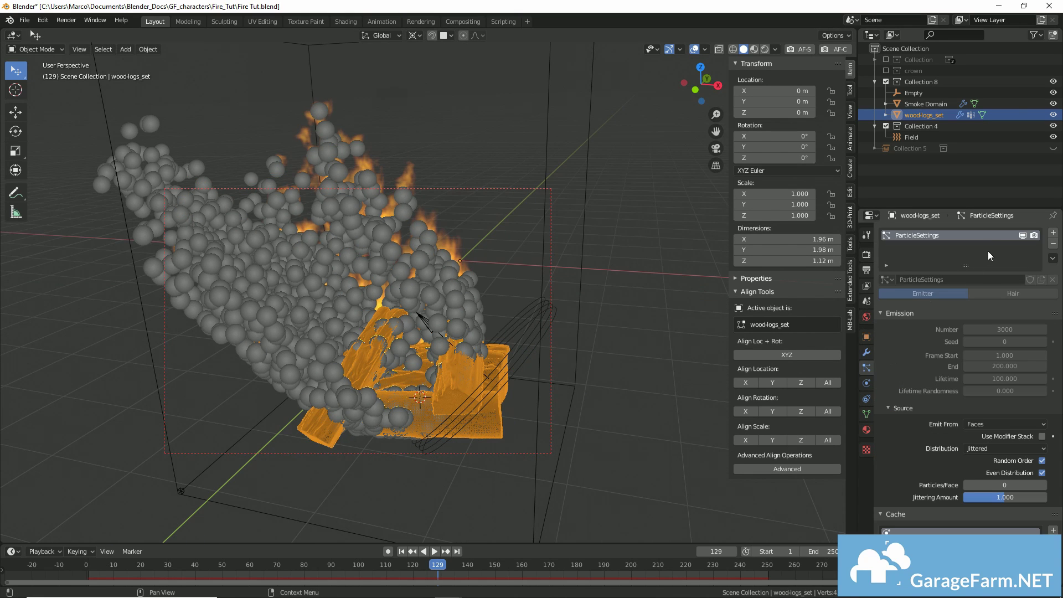
pyautogui.click(1022, 235)
pyautogui.moveTo(476, 323); pyautogui.dragTo(539, 350, button='middle')
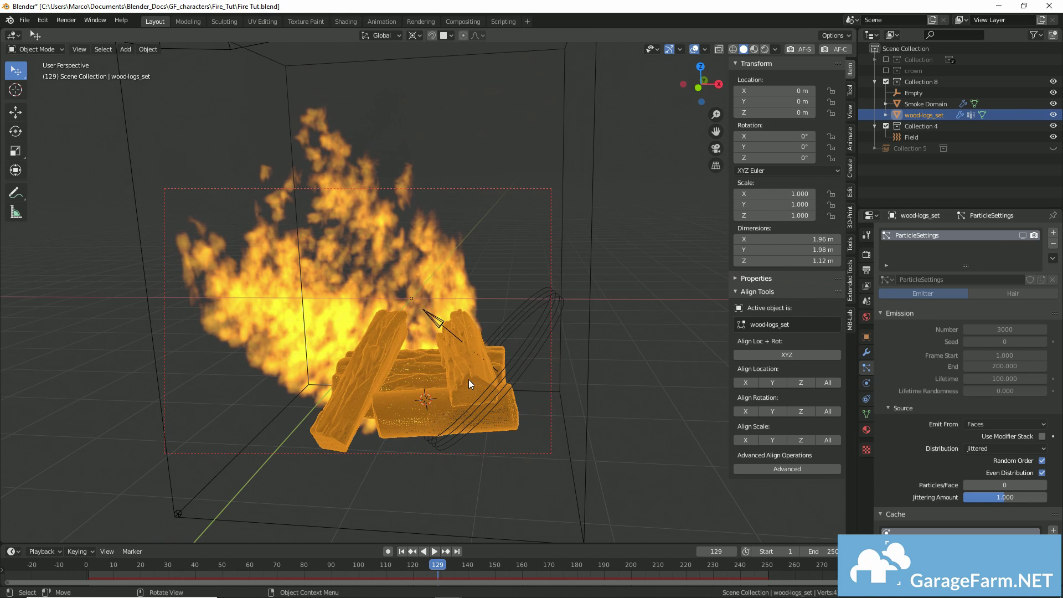
pyautogui.moveTo(470, 377); pyautogui.dragTo(559, 359, button='middle')
# Step: Set the wood logs' viewport Display As option to Textured
pyautogui.click(866, 337)
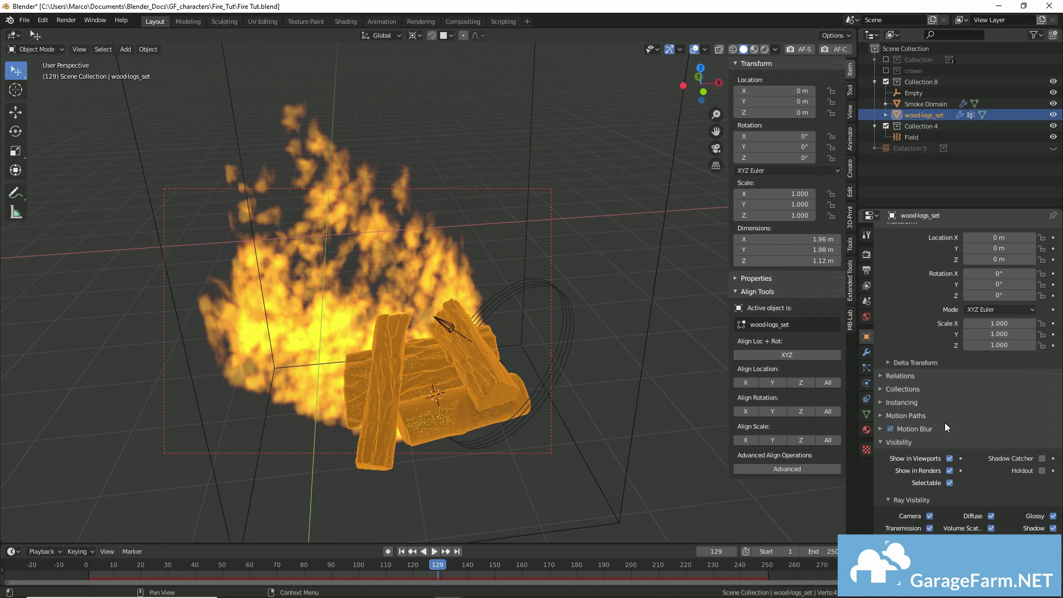
pyautogui.scroll(-5, 944, 423)
pyautogui.click(991, 517)
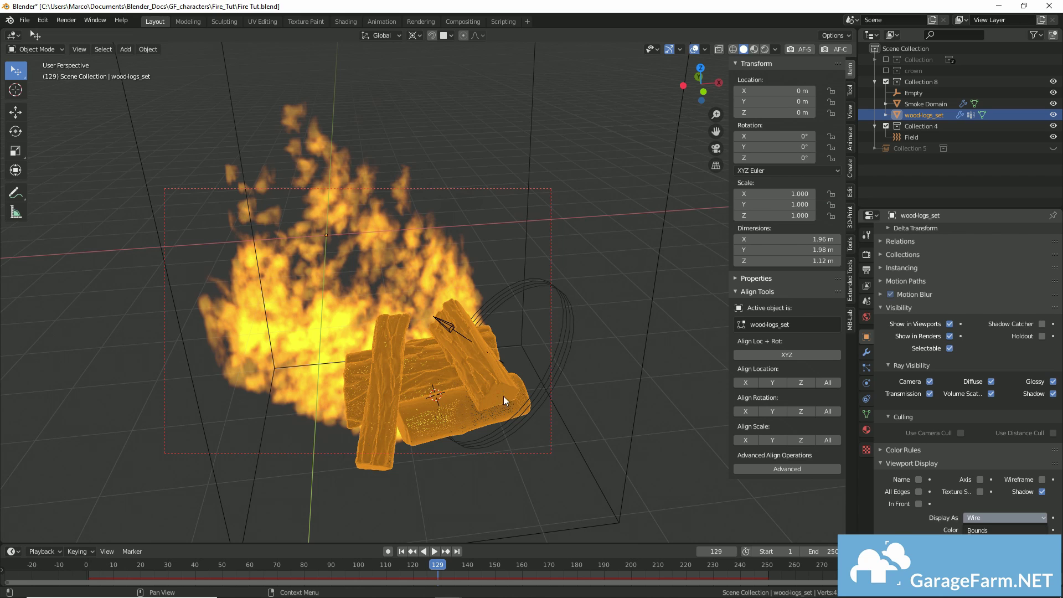
pyautogui.moveTo(500, 352)
pyautogui.mouseDown(button='middle')
pyautogui.moveTo(457, 350)
pyautogui.moveTo(450, 371)
pyautogui.mouseUp(button='middle')
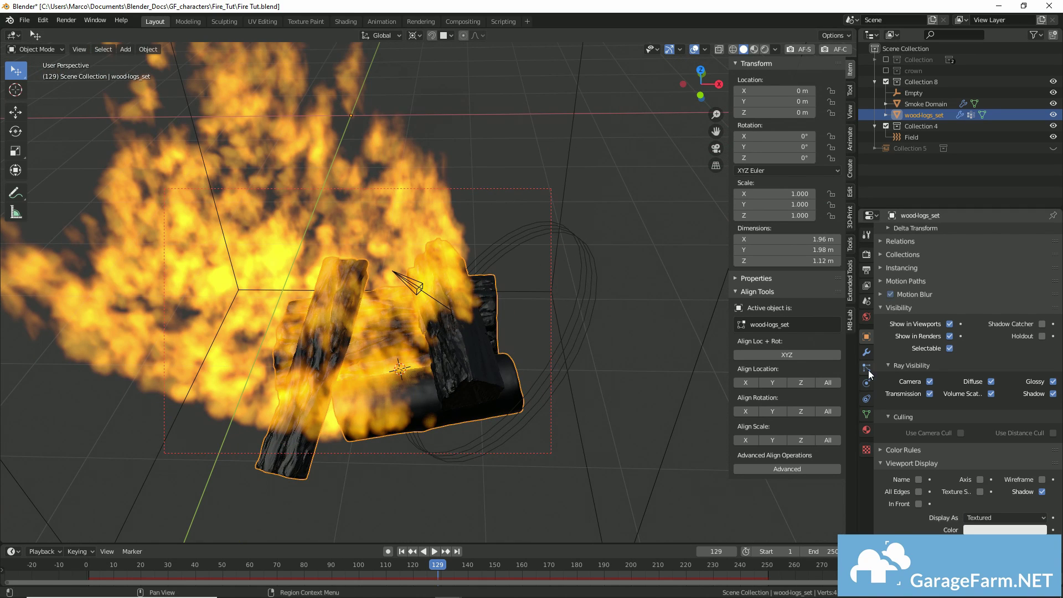
# Step: Return to frame 1 and preview the wood logs in Rendered viewport shading
pyautogui.hotkey('shift', 'Left')
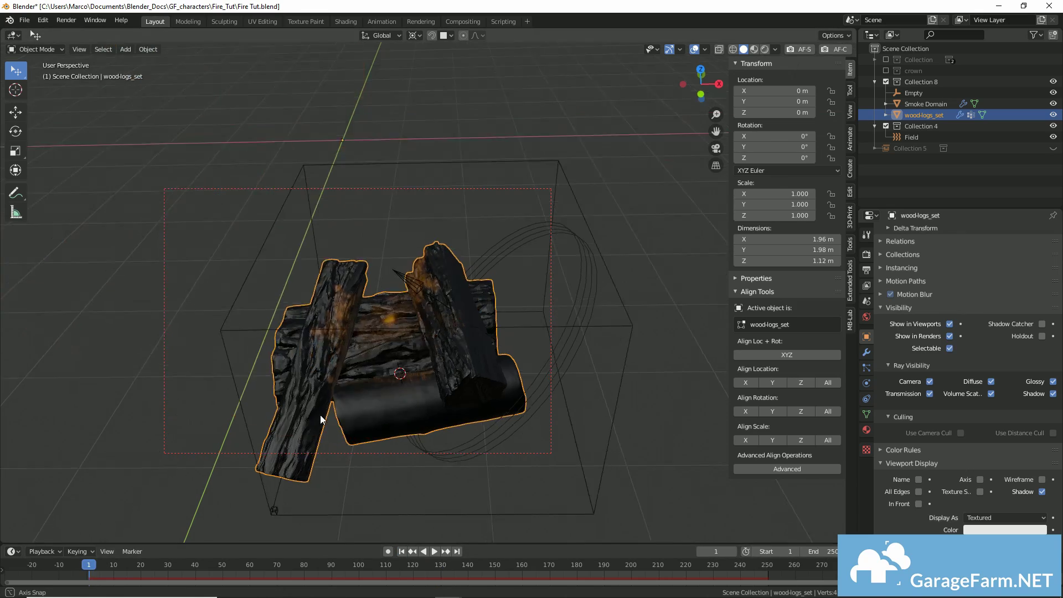
pyautogui.moveTo(490, 409)
pyautogui.mouseDown(button='middle')
pyautogui.moveTo(395, 397)
pyautogui.moveTo(388, 382)
pyautogui.mouseUp(button='middle')
pyautogui.click(765, 50)
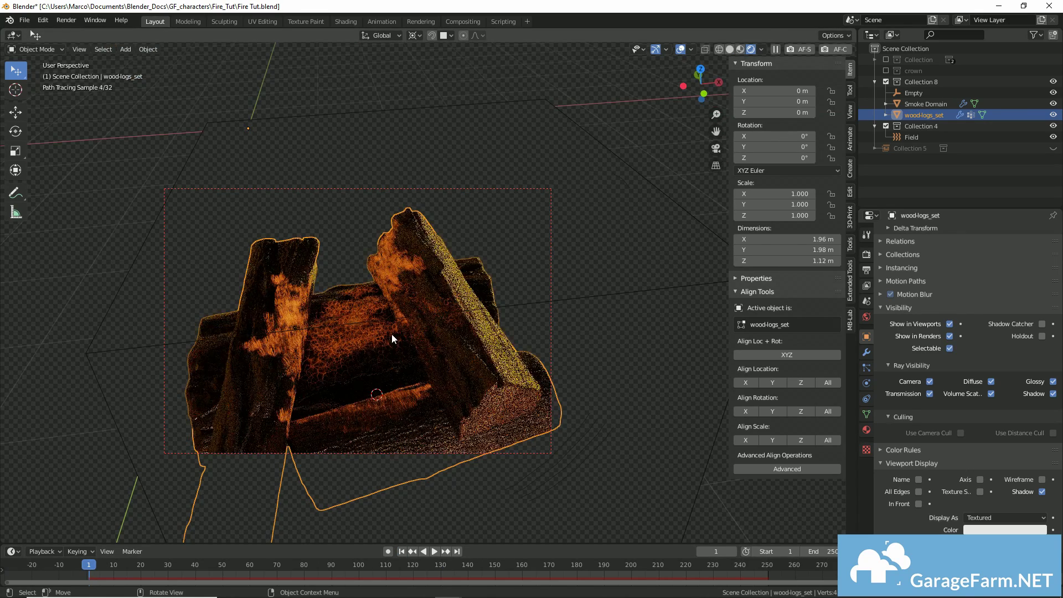
pyautogui.moveTo(390, 334); pyautogui.dragTo(397, 278, button='middle')
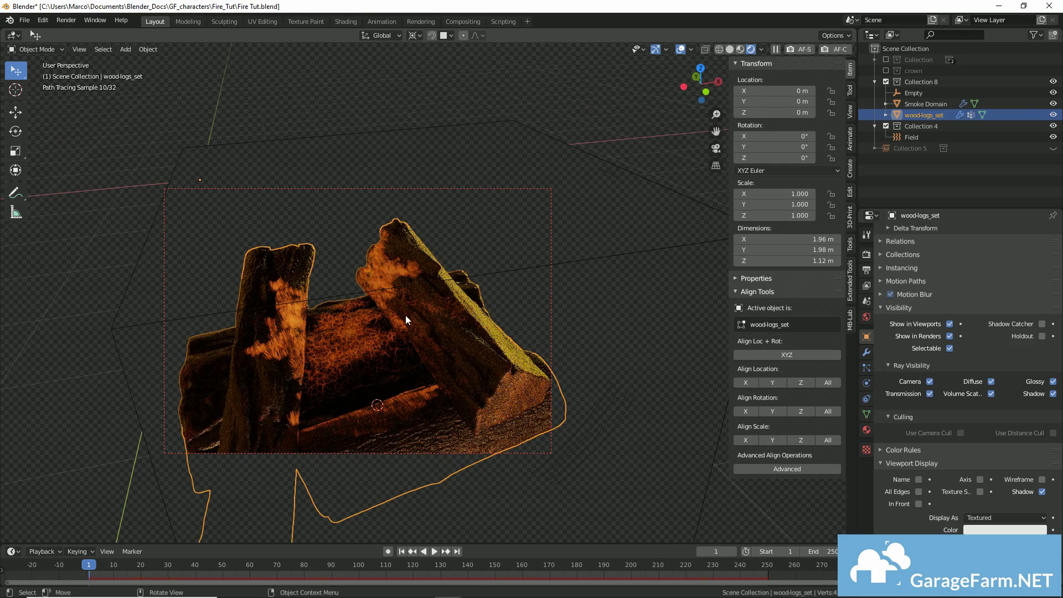
pyautogui.moveTo(406, 319)
pyautogui.mouseDown(button='middle')
pyautogui.moveTo(388, 317)
pyautogui.moveTo(426, 338)
pyautogui.mouseUp(button='middle')
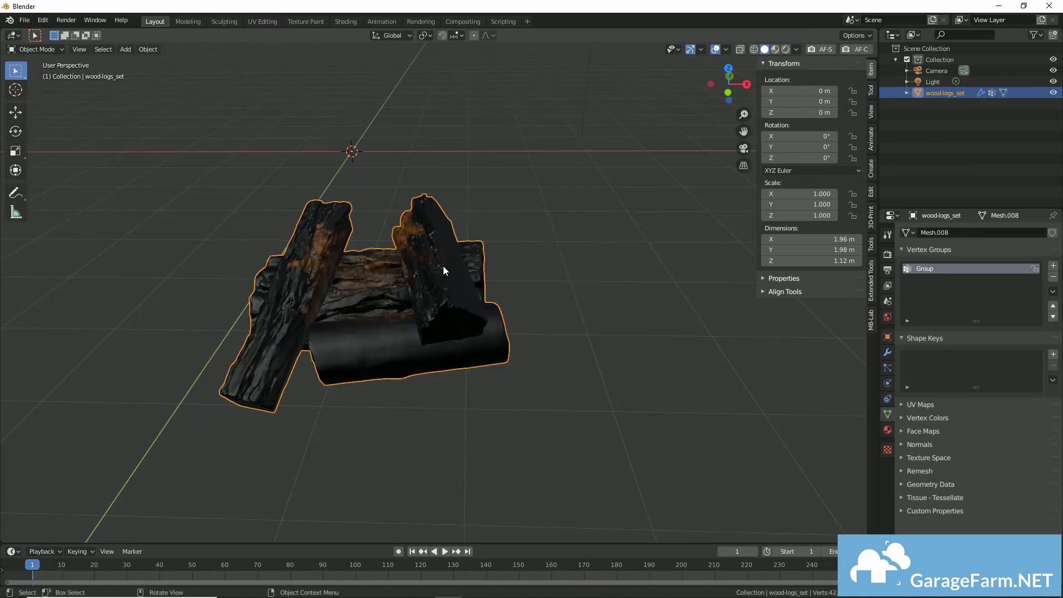
# Step: Try scaling the wood logs up uniformly to about 1.258 and clear their scale again
pyautogui.moveTo(443, 265); pyautogui.dragTo(374, 258, button='middle')
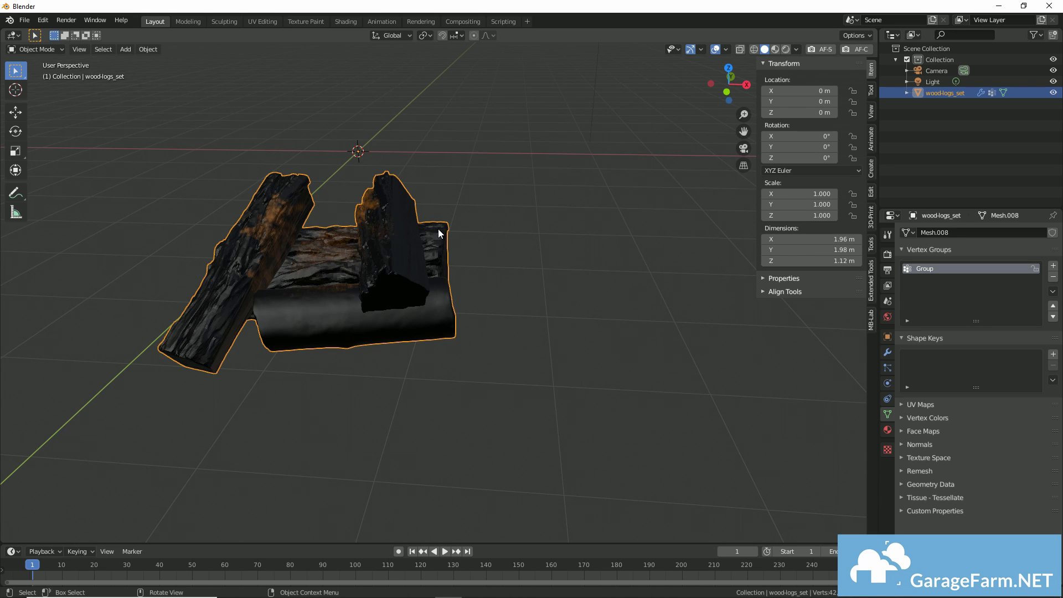
pyautogui.moveTo(437, 228); pyautogui.dragTo(436, 241, button='middle')
pyautogui.press('s')
pyautogui.click(475, 249)
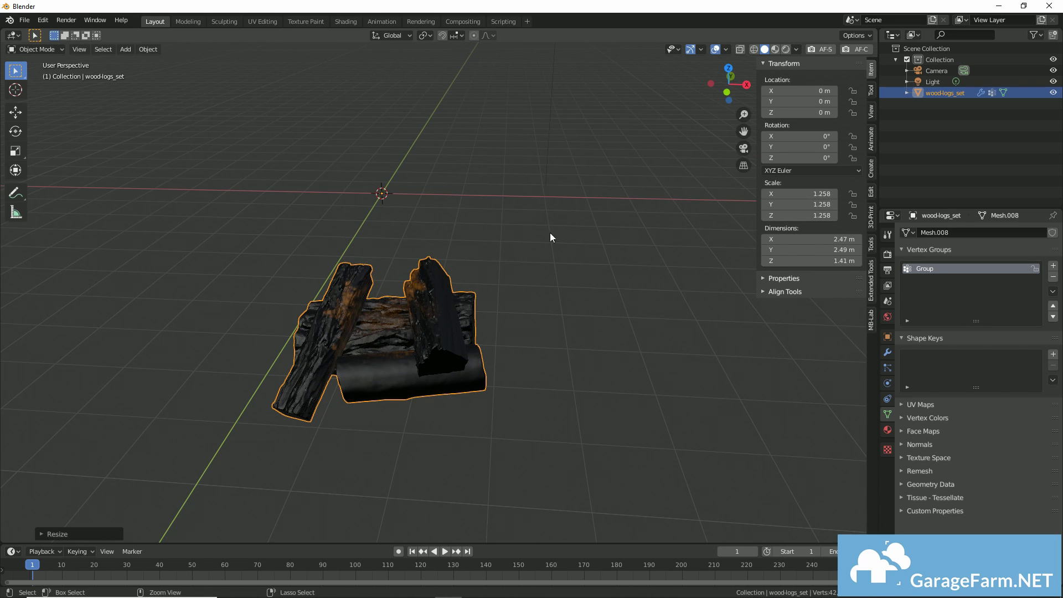
pyautogui.hotkey('alt', 's')
# Step: Apply the location, rotation and scale transforms of the wood logs
pyautogui.hotkey('ctrl', 'a')
pyautogui.hotkey('ctrl', 'a')
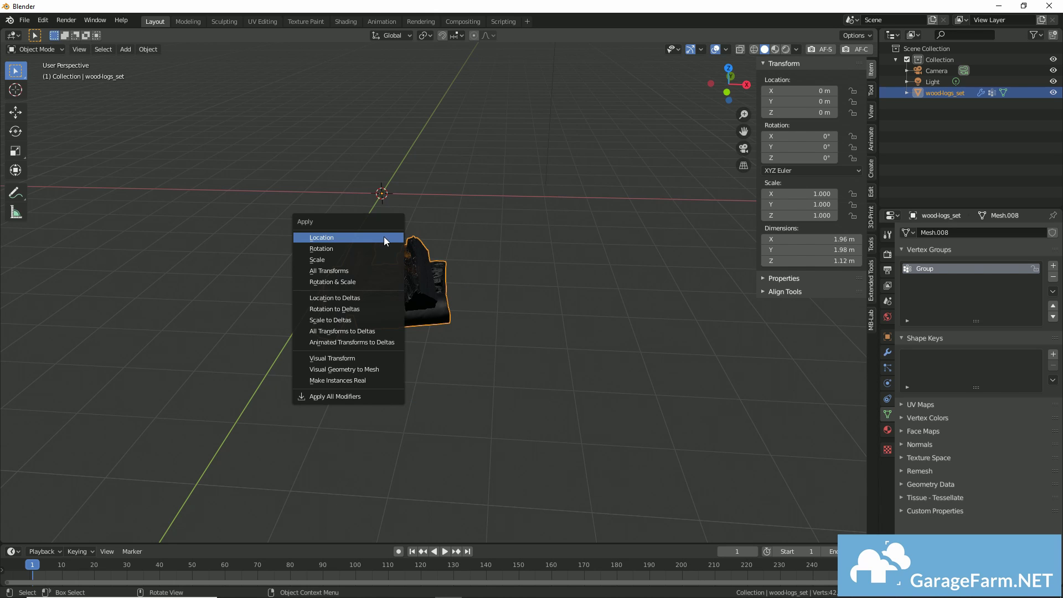
pyautogui.click(383, 238)
pyautogui.hotkey('ctrl', 'a')
pyautogui.click(384, 247)
pyautogui.hotkey('ctrl', 'a')
pyautogui.click(383, 267)
# Step: Examine the vertex group weights on the wood logs in Weight Paint mode, and return to Object Mode
pyautogui.moveTo(388, 266); pyautogui.dragTo(498, 166, button='middle')
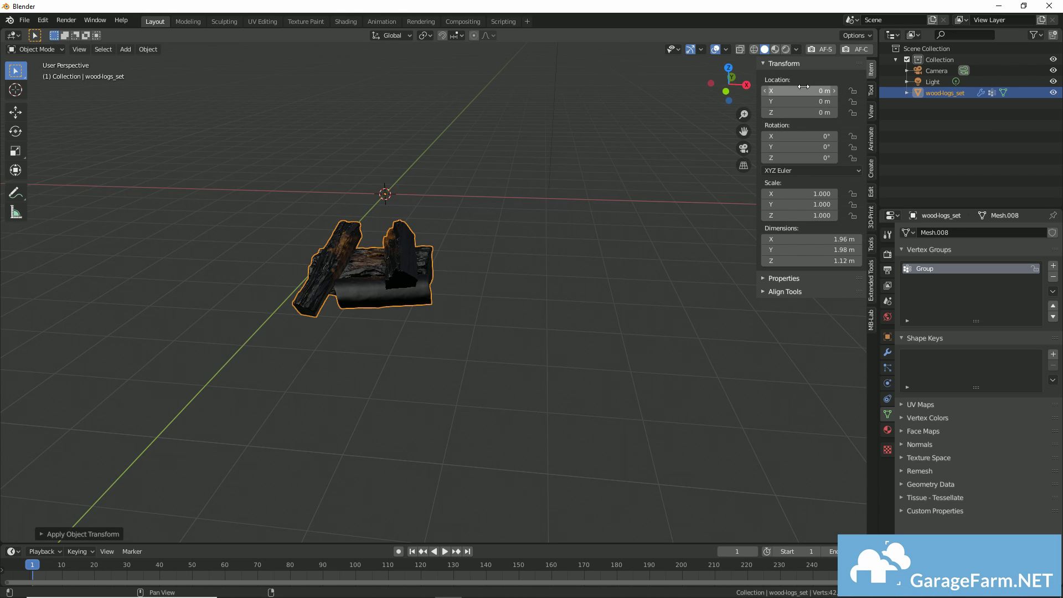
pyautogui.moveTo(378, 308); pyautogui.dragTo(497, 273, button='middle')
pyautogui.scroll(5, 717, 310)
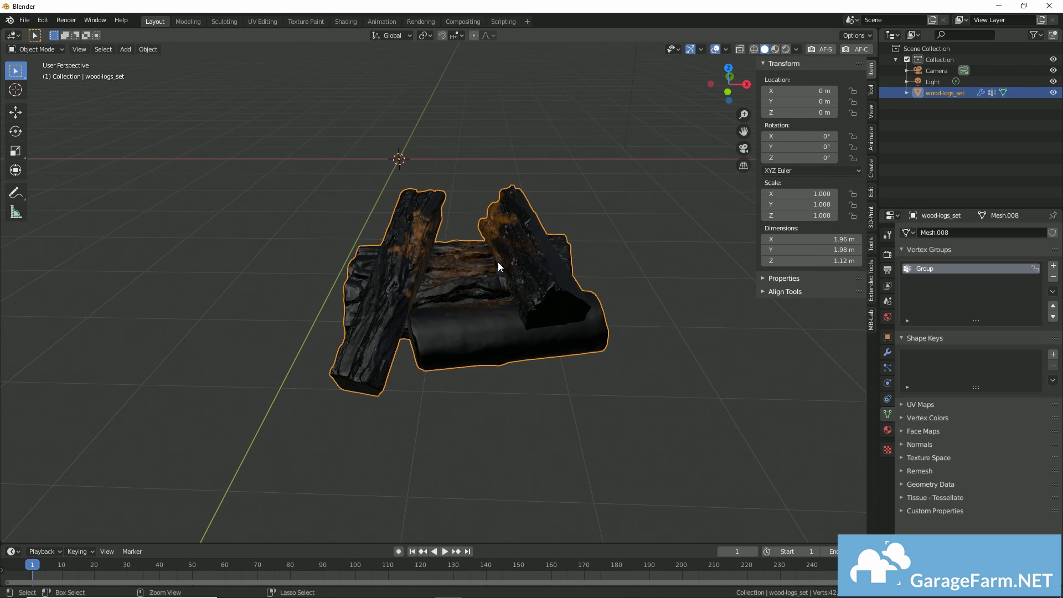
pyautogui.hotkey('ctrl', 'Tab')
pyautogui.click(438, 227)
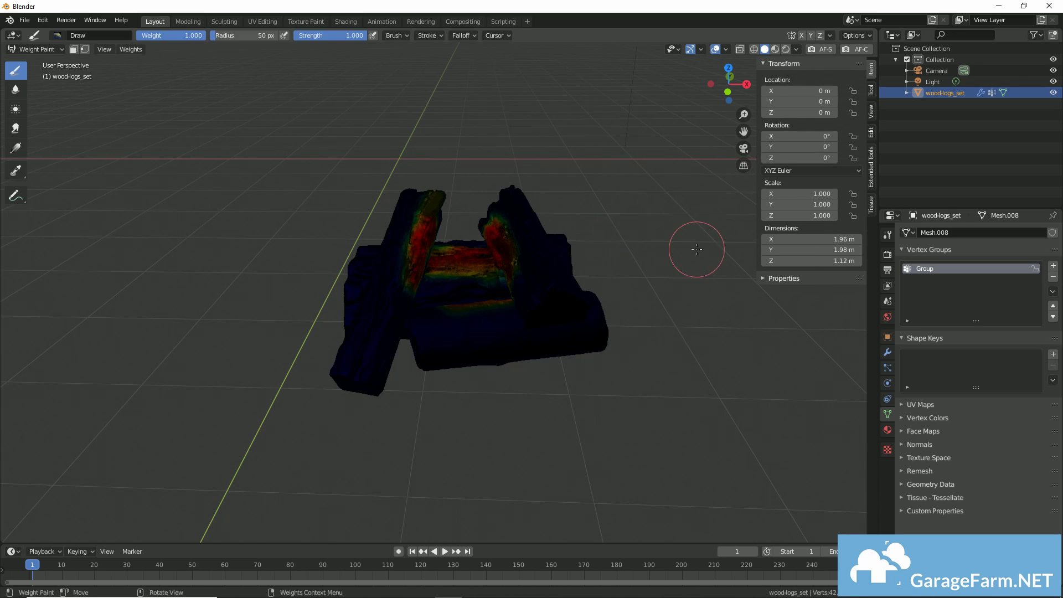
pyautogui.moveTo(692, 247)
pyautogui.mouseDown(button='middle')
pyautogui.moveTo(654, 219)
pyautogui.moveTo(712, 251)
pyautogui.moveTo(587, 263)
pyautogui.mouseUp(button='middle')
pyautogui.scroll(4, 587, 263)
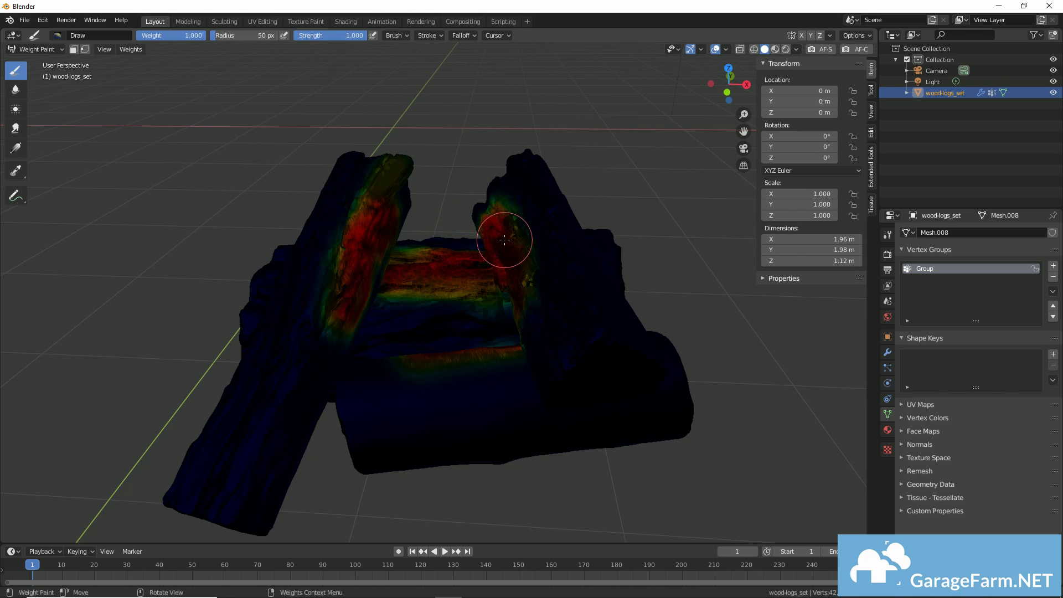
pyautogui.moveTo(505, 238); pyautogui.dragTo(589, 237, button='middle')
pyautogui.hotkey('ctrl', 'Tab')
pyautogui.scroll(-8, 609, 246)
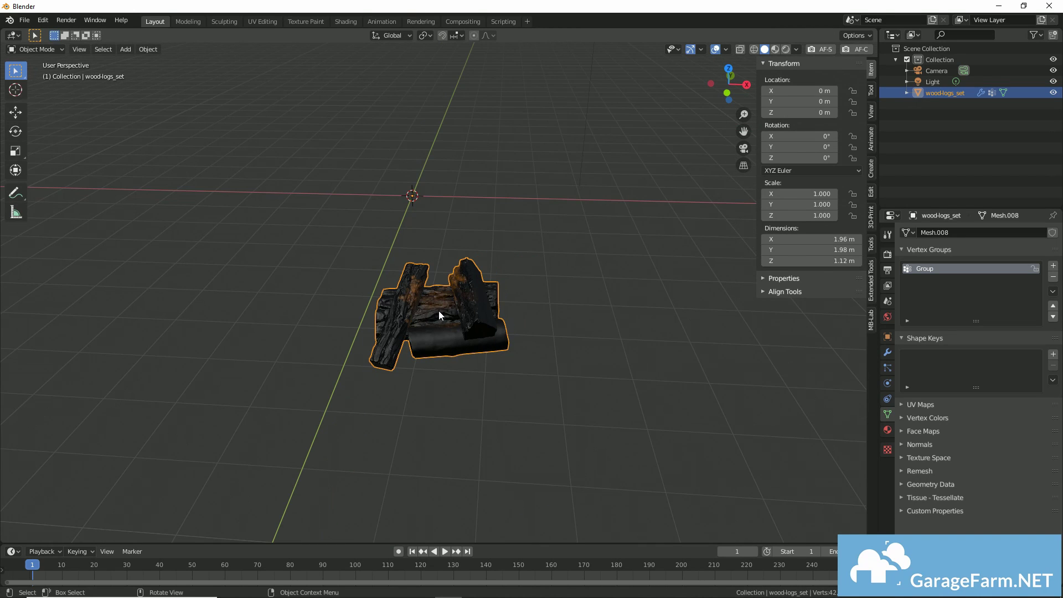
pyautogui.scroll(4, 444, 309)
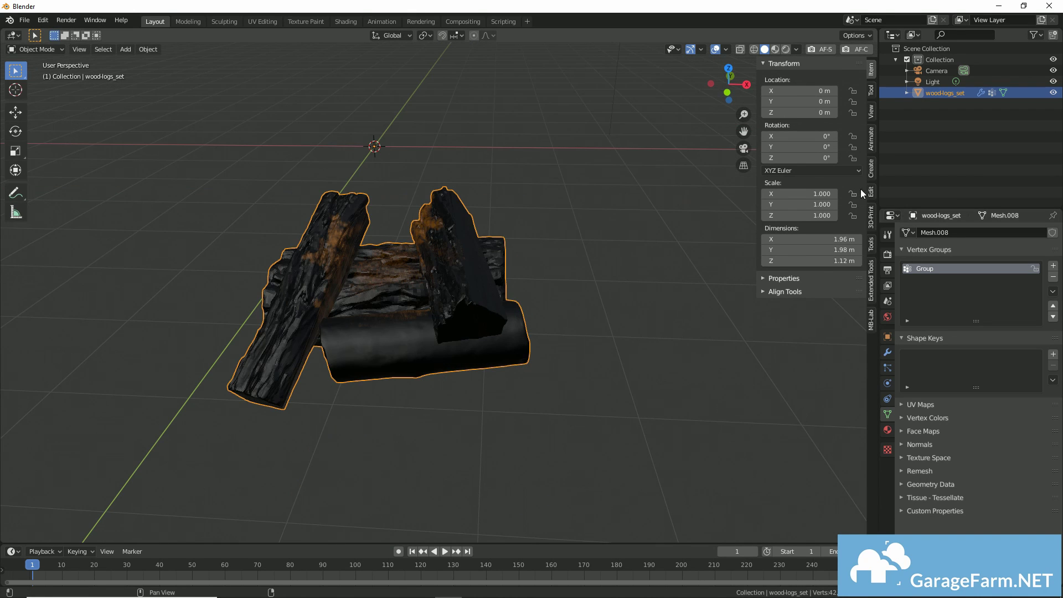
# Step: Undo the last change to the wood logs and add the Quick Smoke effect to them
pyautogui.doubleClick(929, 268)
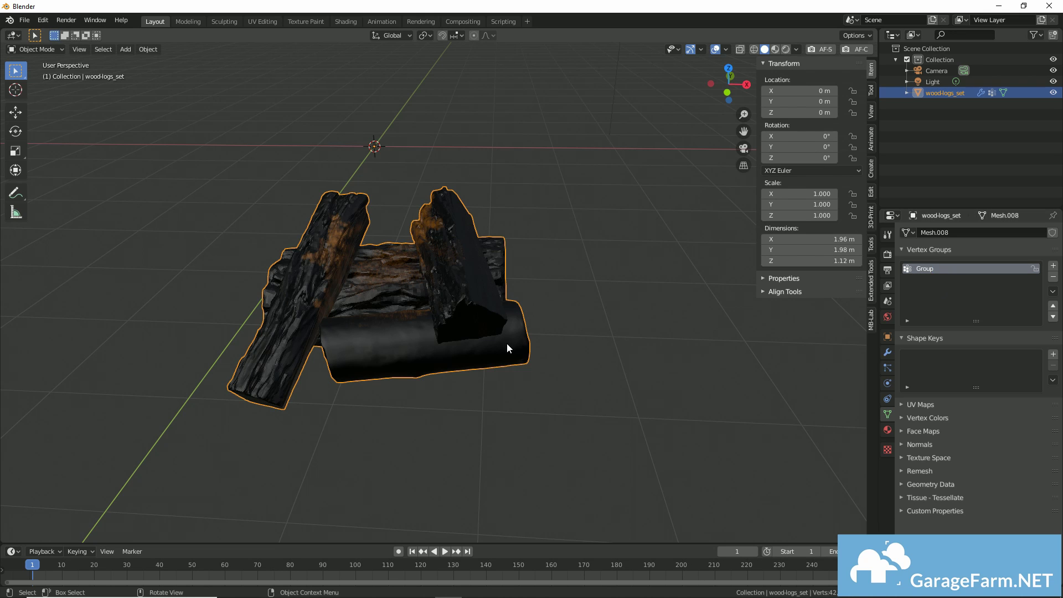
pyautogui.hotkey('ctrl', 'z')
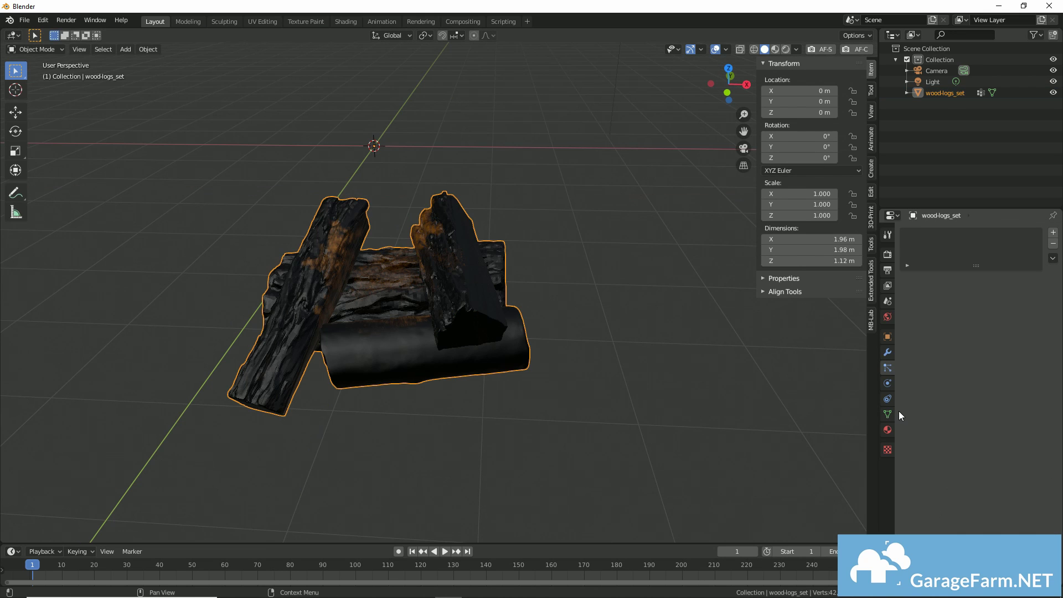
pyautogui.scroll(-6, 552, 342)
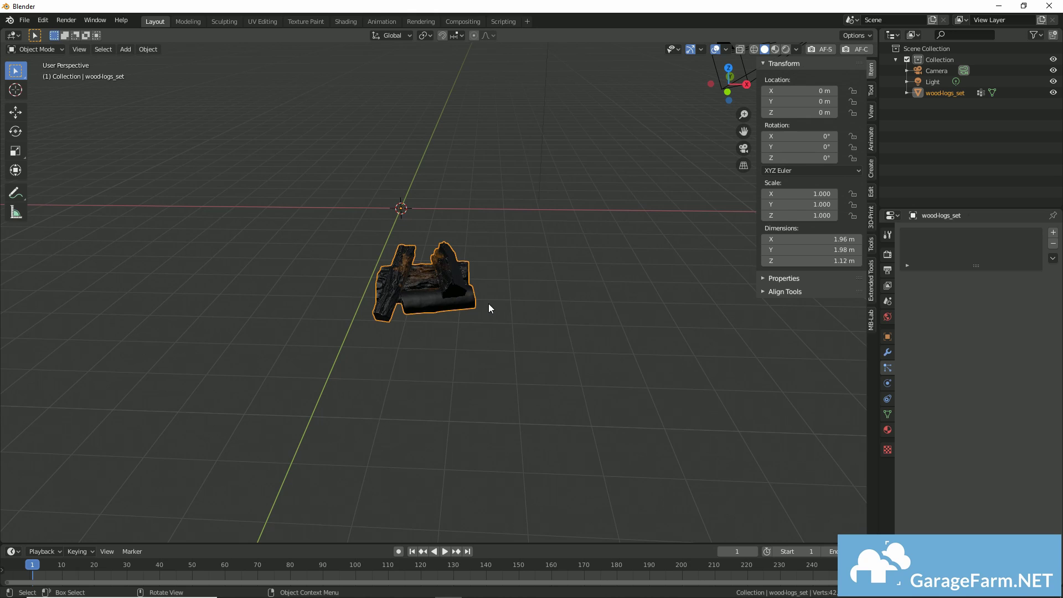
pyautogui.press('F3')
pyautogui.write('Quick Smoke')
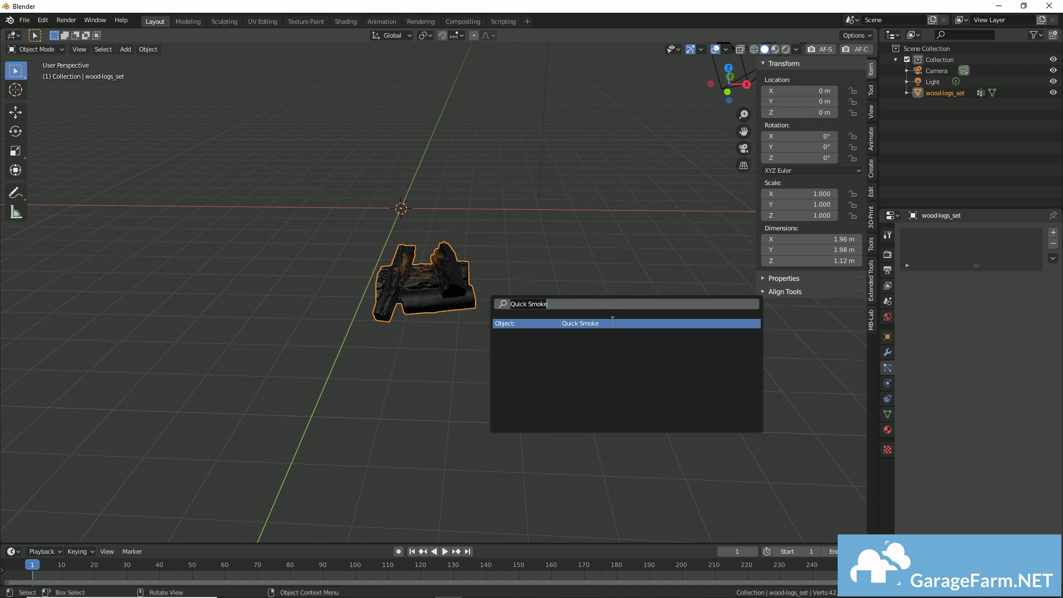
pyautogui.press('Return')
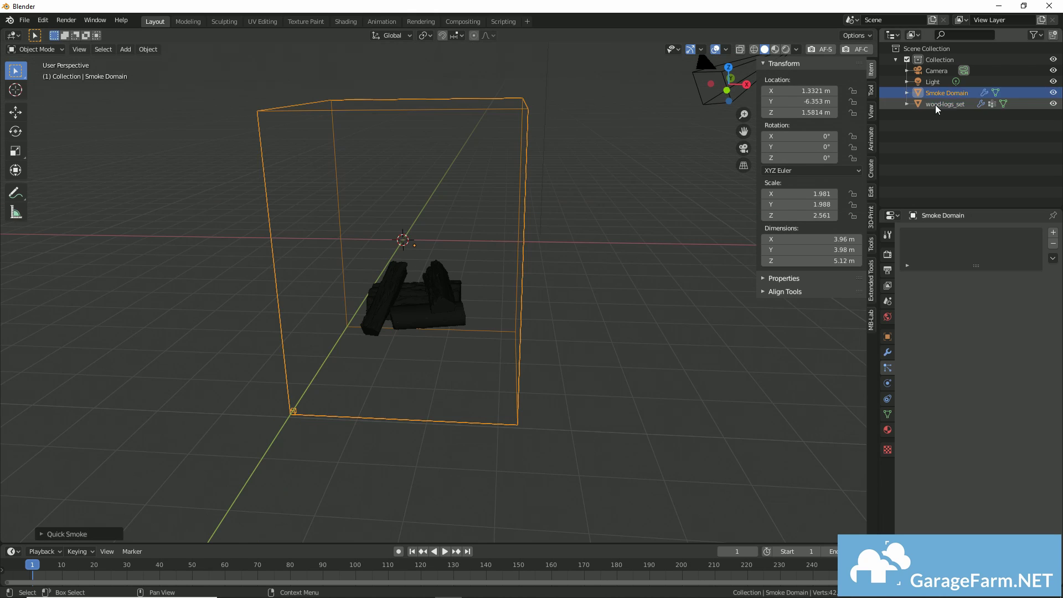
# Step: Move the Smoke Domain and wood-logs_set together into a new collection named sim
pyautogui.keyDown('ctrl'); pyautogui.click(943, 105); pyautogui.keyUp('ctrl')
pyautogui.press('m')
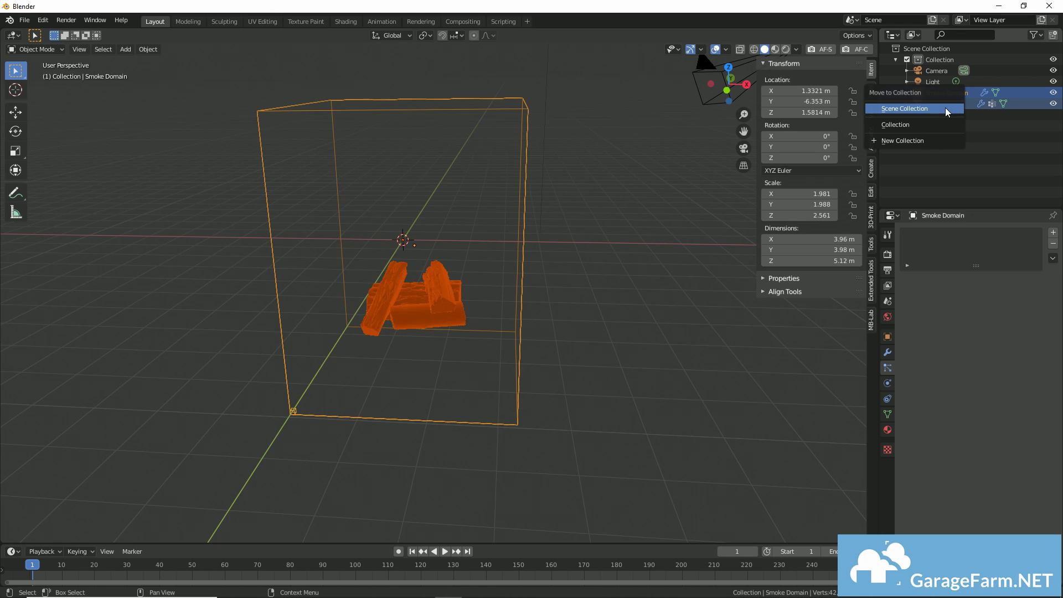
pyautogui.click(938, 138)
pyautogui.write('s')
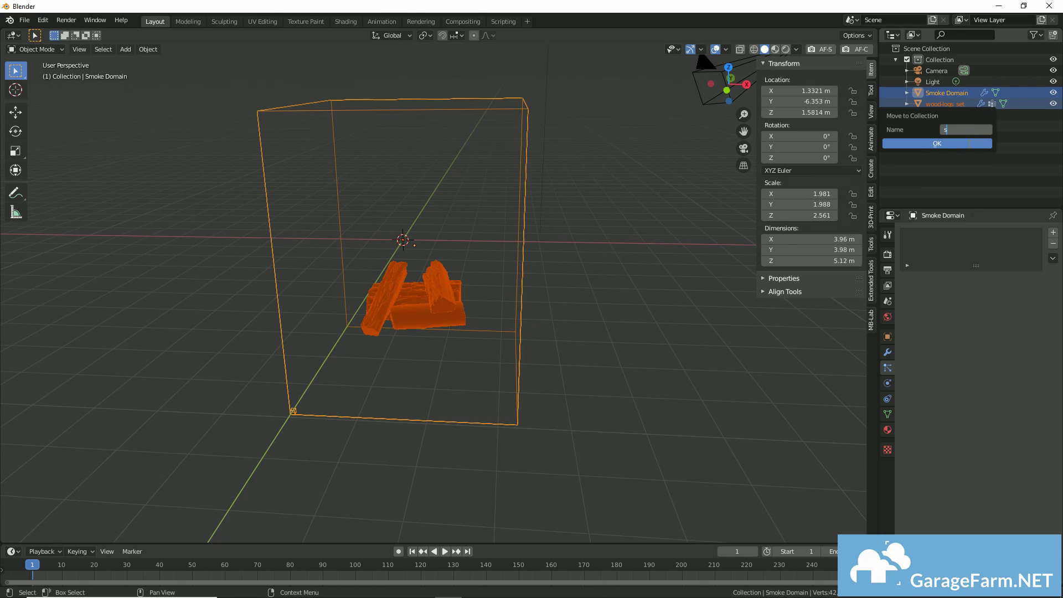
pyautogui.write('im')
pyautogui.click(965, 143)
pyautogui.click(964, 141)
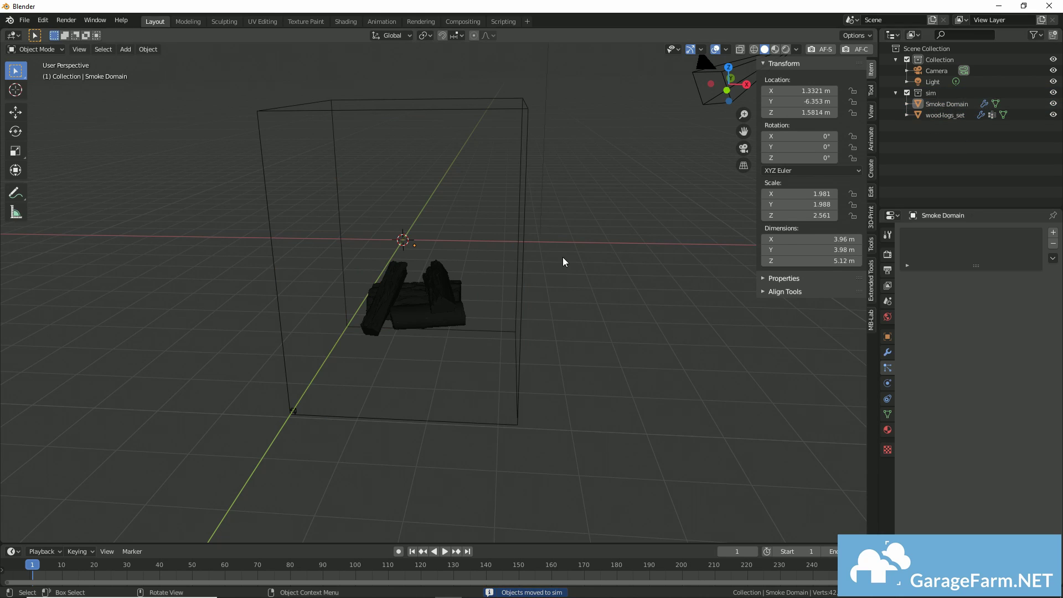
# Step: Bring up the Smoke Domain's Fluid physics settings and keep Resolution Divisions at 64
pyautogui.click(937, 104)
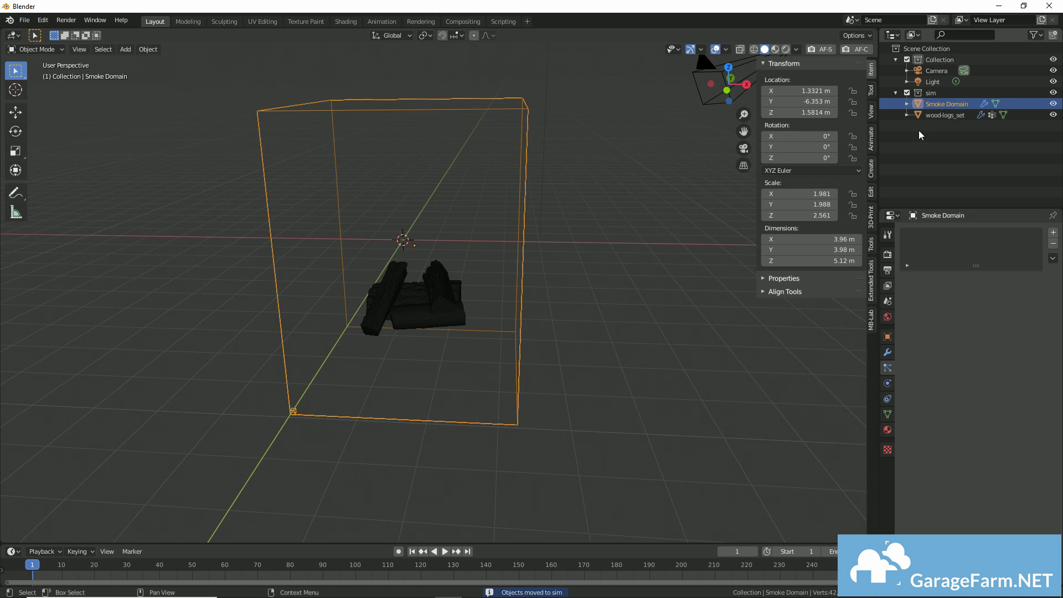
pyautogui.click(931, 115)
pyautogui.click(941, 104)
pyautogui.click(887, 383)
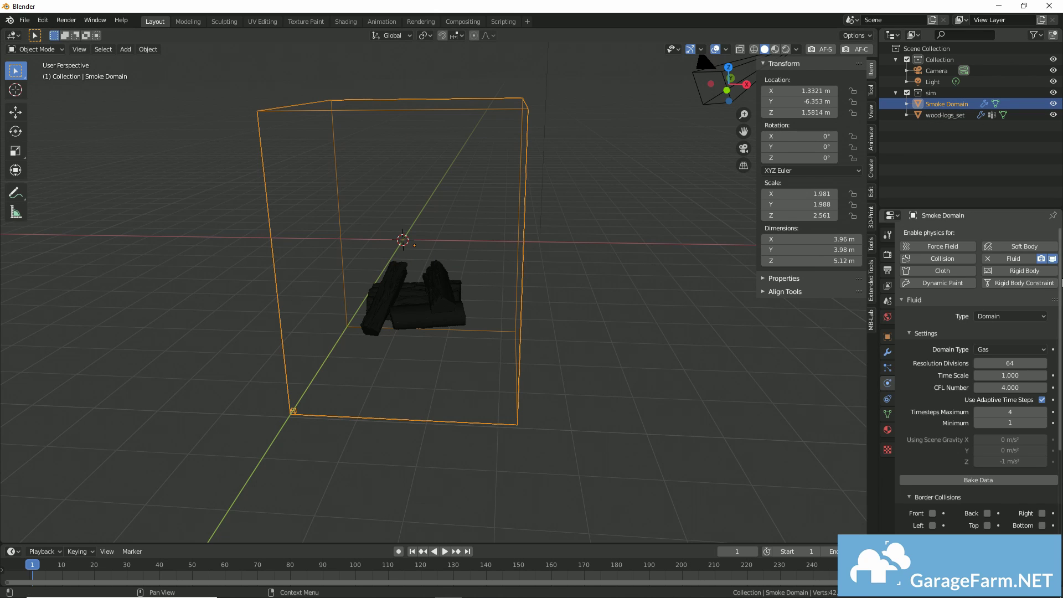
pyautogui.click(1008, 362)
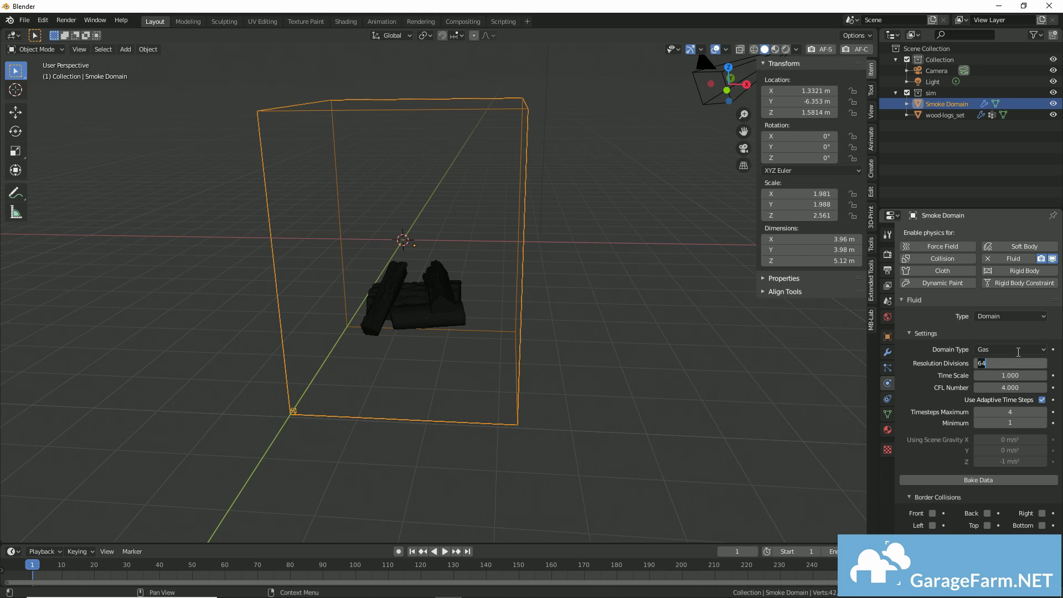
pyautogui.press('Return')
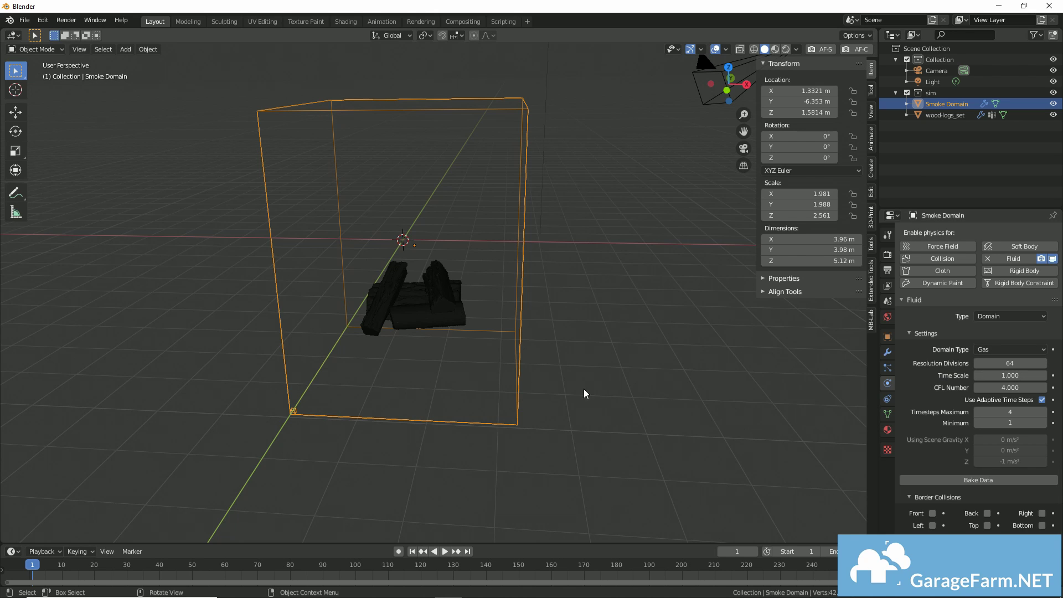
# Step: Enable Adaptive Domain on the Smoke Domain with Add Resolution set to 2
pyautogui.moveTo(570, 374); pyautogui.dragTo(575, 372, button='middle')
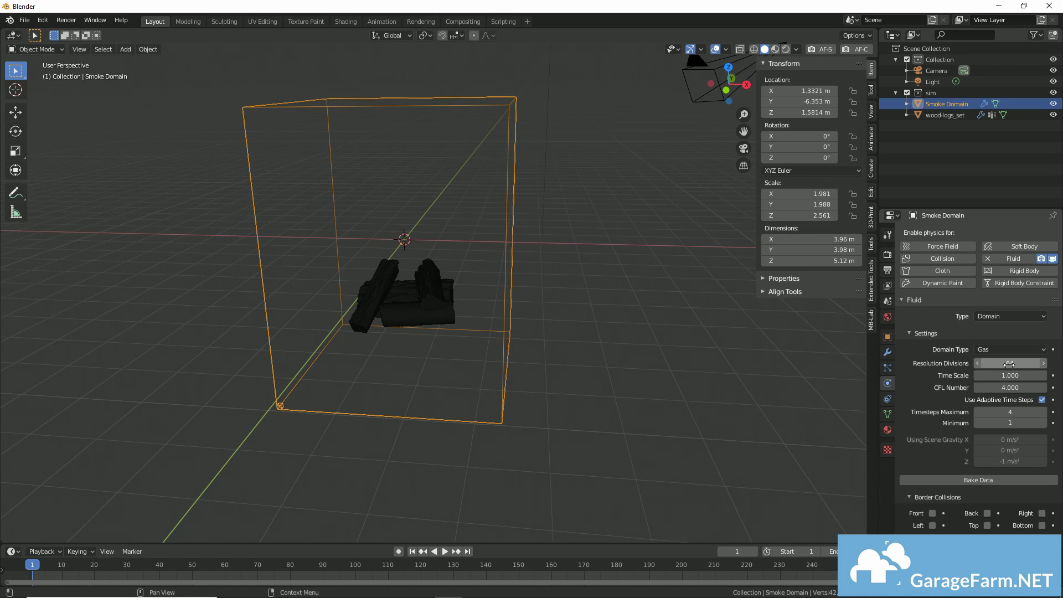
pyautogui.scroll(-9, 941, 399)
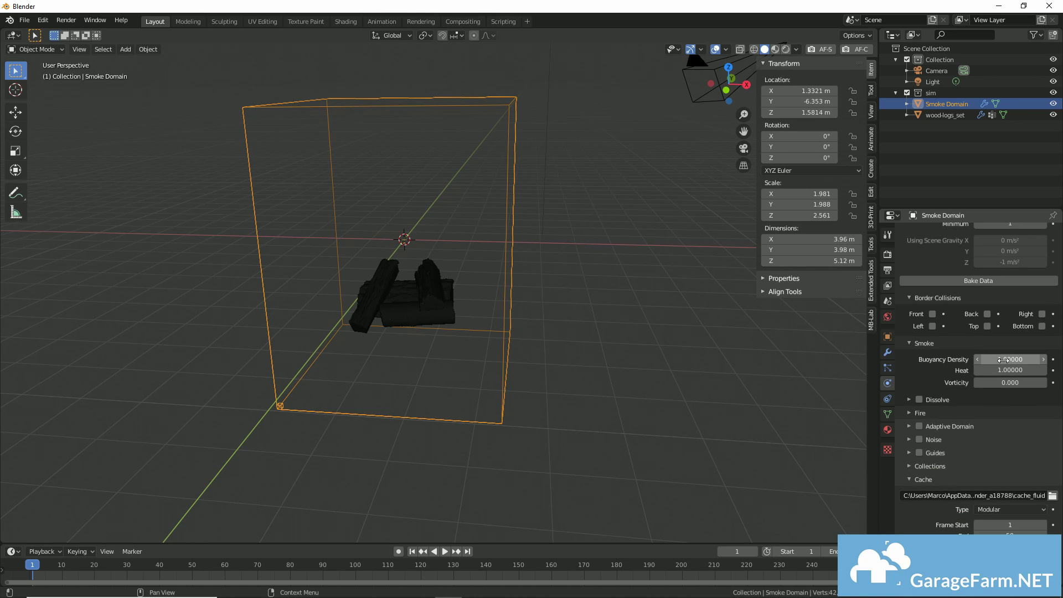
pyautogui.click(919, 425)
pyautogui.click(1010, 442)
pyautogui.write('2')
pyautogui.press('Return')
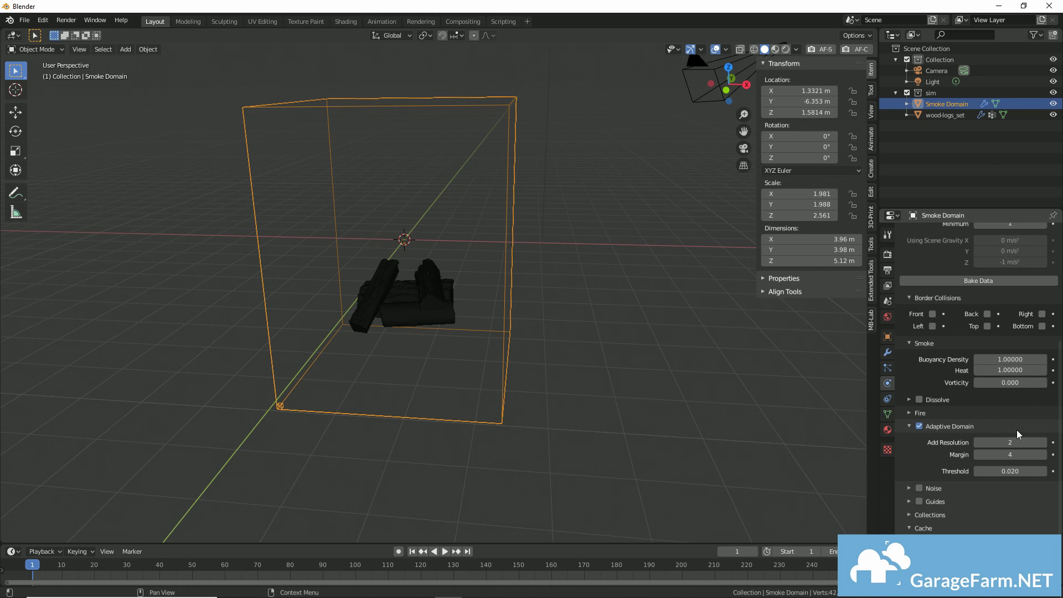
# Step: Expand the Smoke Domain's Fire settings and set the smoke Vorticity to 1
pyautogui.click(908, 412)
pyautogui.click(907, 412)
pyautogui.click(907, 412)
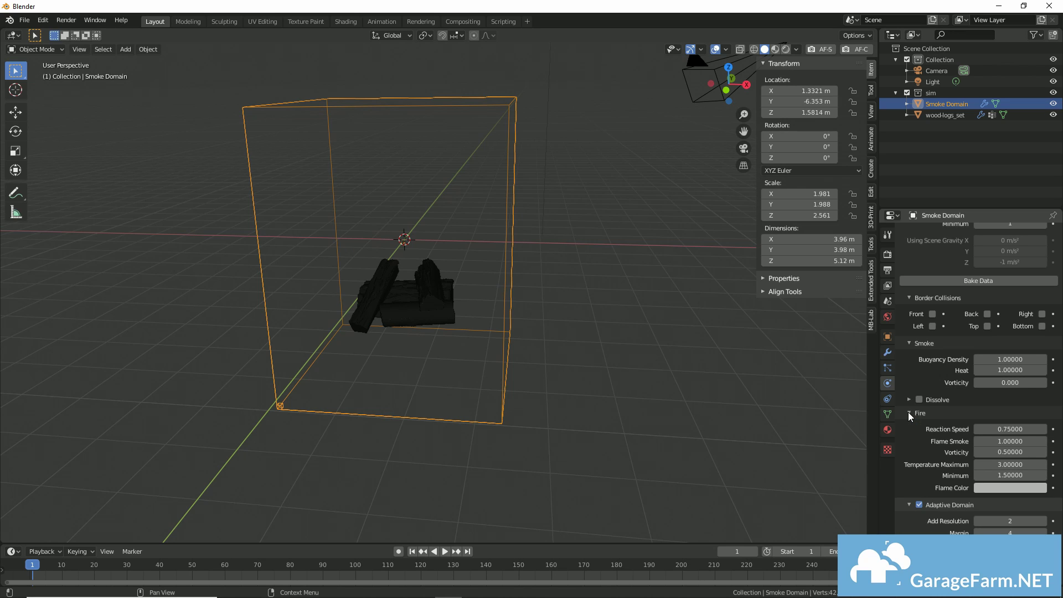
pyautogui.click(907, 411)
pyautogui.click(908, 411)
pyautogui.scroll(-4, 965, 416)
pyautogui.scroll(9, 965, 408)
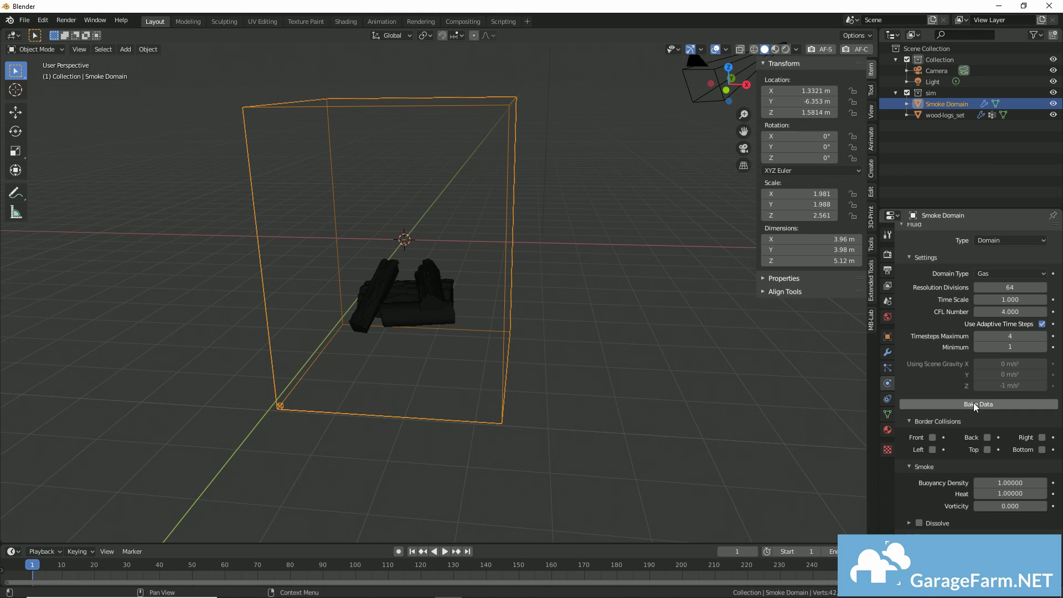
pyautogui.scroll(-7, 972, 403)
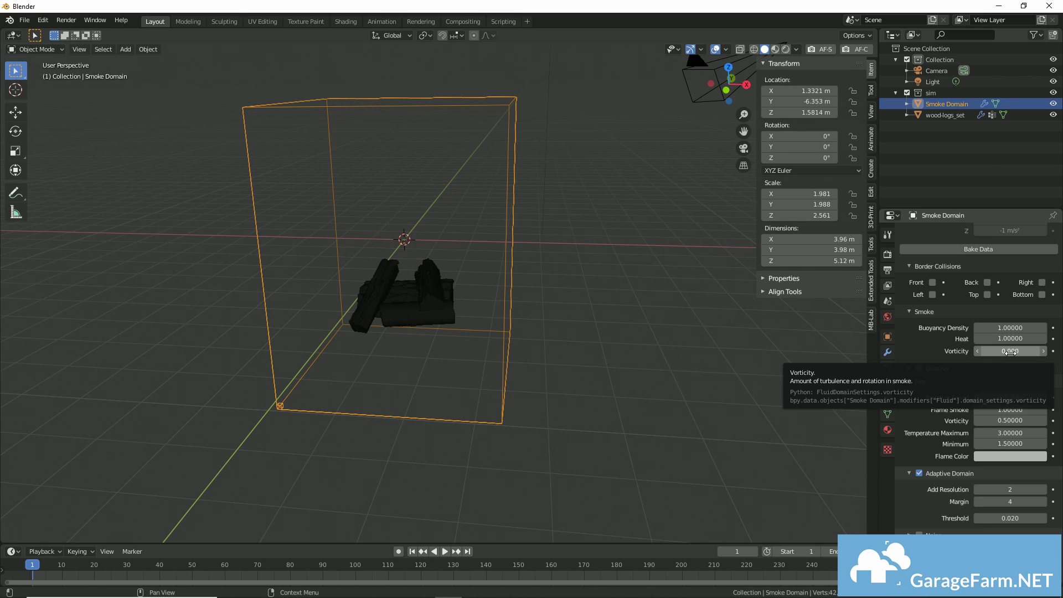
pyautogui.click(1010, 352)
pyautogui.write('1')
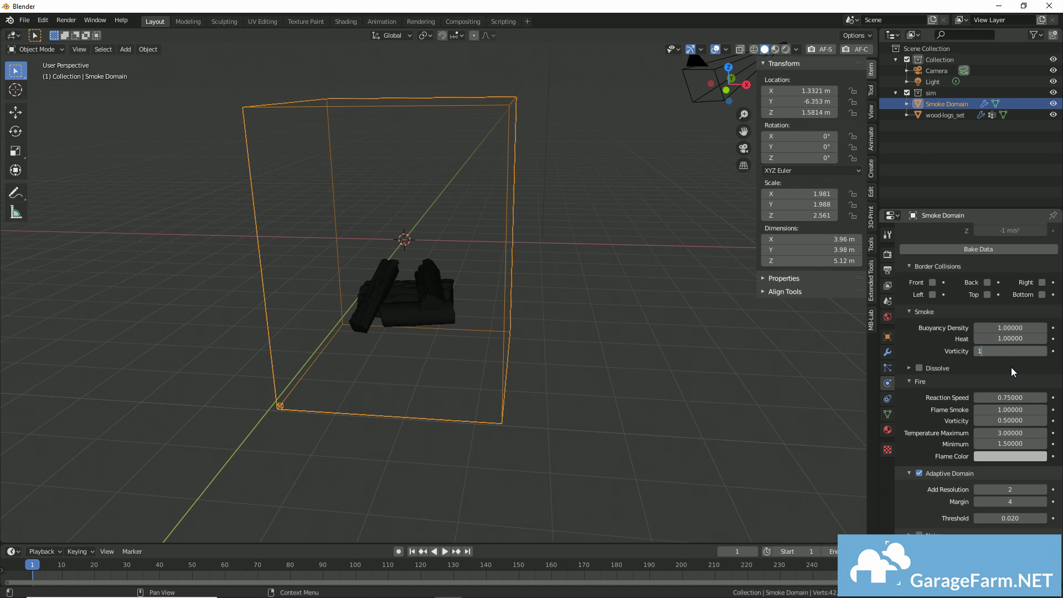
pyautogui.press('Return')
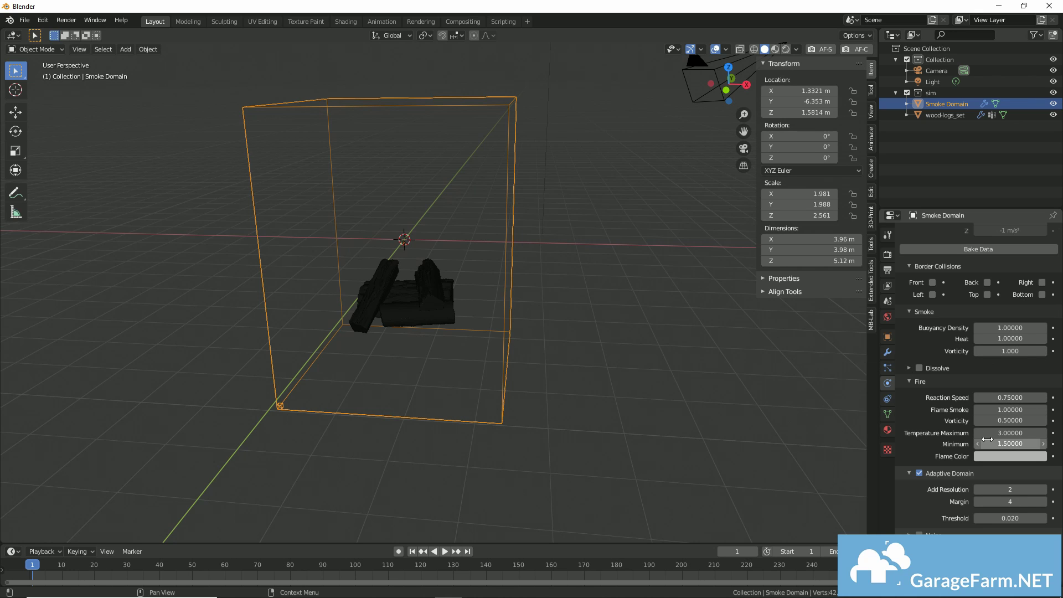
# Step: Enable Noise on the Smoke Domain and set the cache's end frame to 100
pyautogui.scroll(-4, 968, 410)
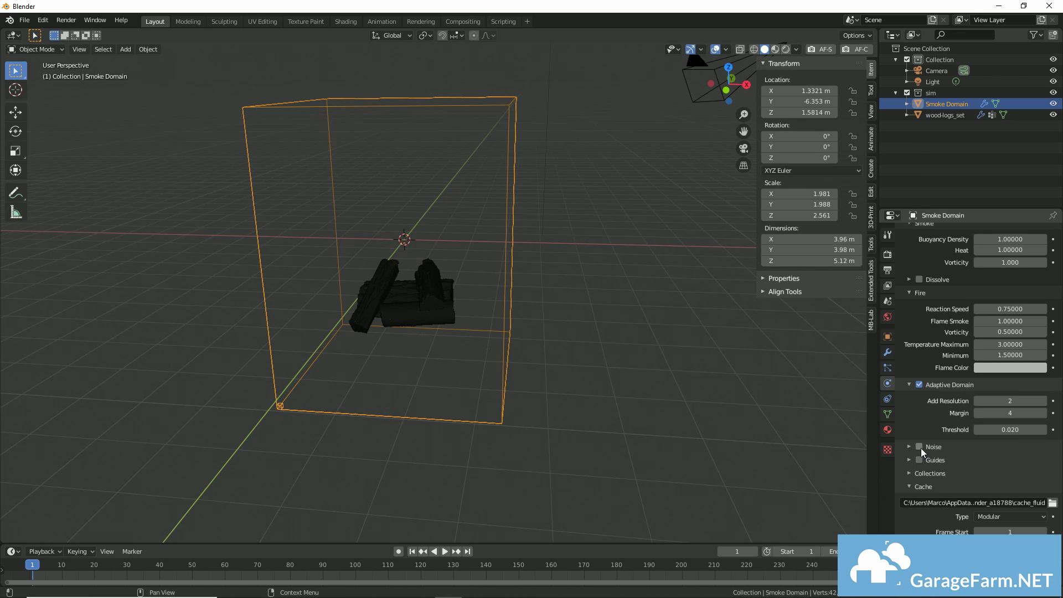
pyautogui.click(918, 446)
pyautogui.scroll(-2, 984, 486)
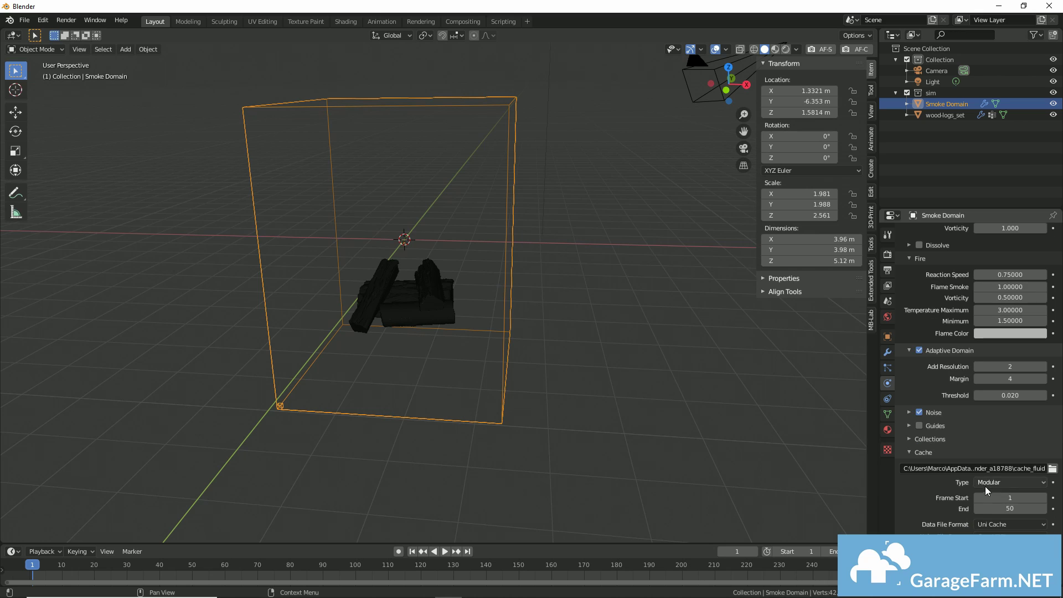
pyautogui.click(1000, 507)
pyautogui.write('1.')
pyautogui.write('00')
pyautogui.press('Return')
# Step: Set the wood logs' fluid Flow Type to Fire and their Sampling Substeps to 2
pyautogui.click(449, 293)
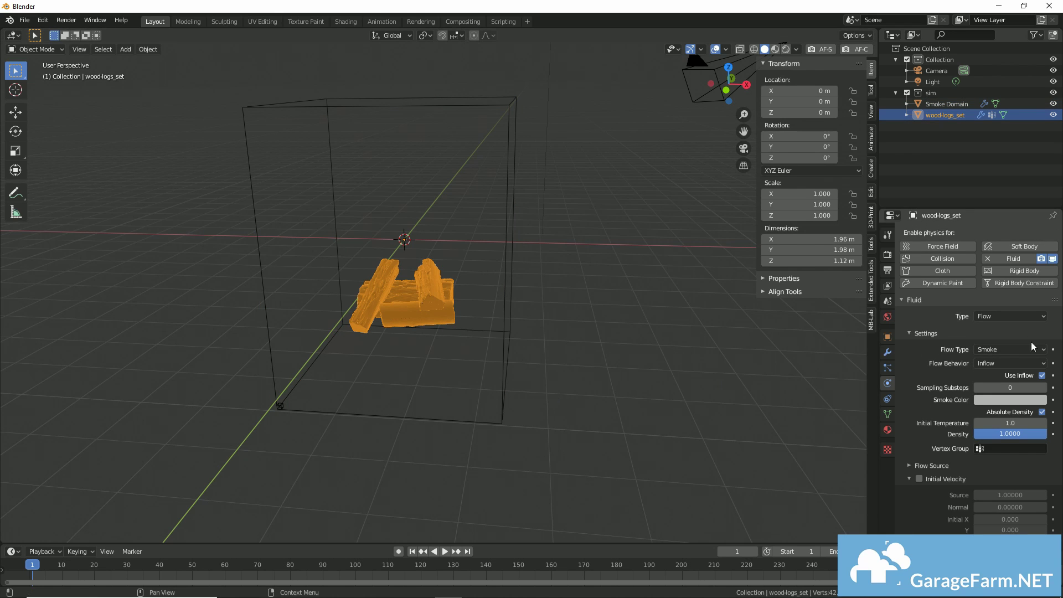
pyautogui.click(1012, 349)
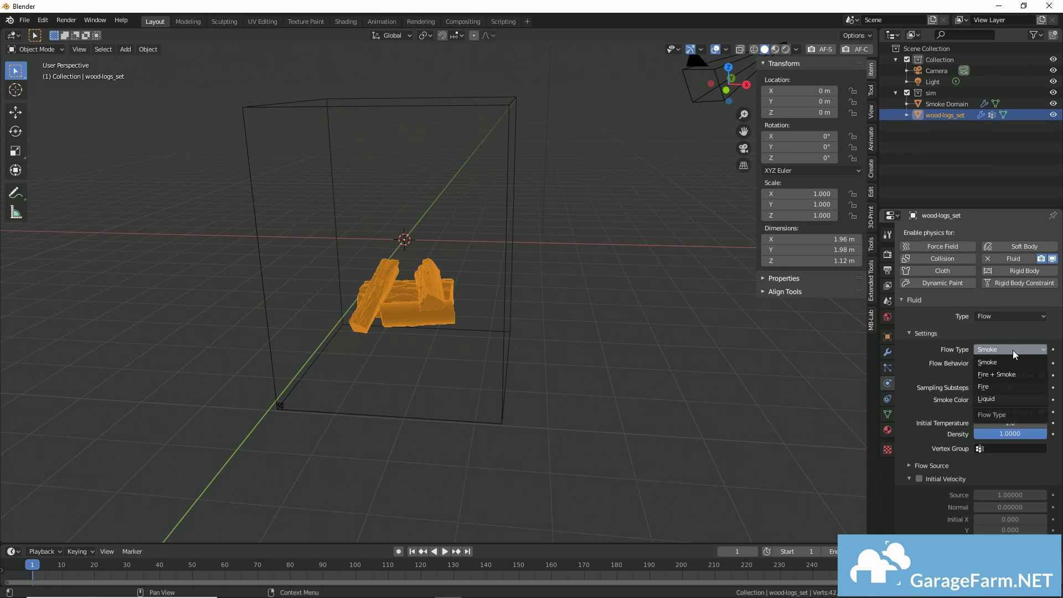
pyautogui.click(1014, 386)
pyautogui.click(1043, 388)
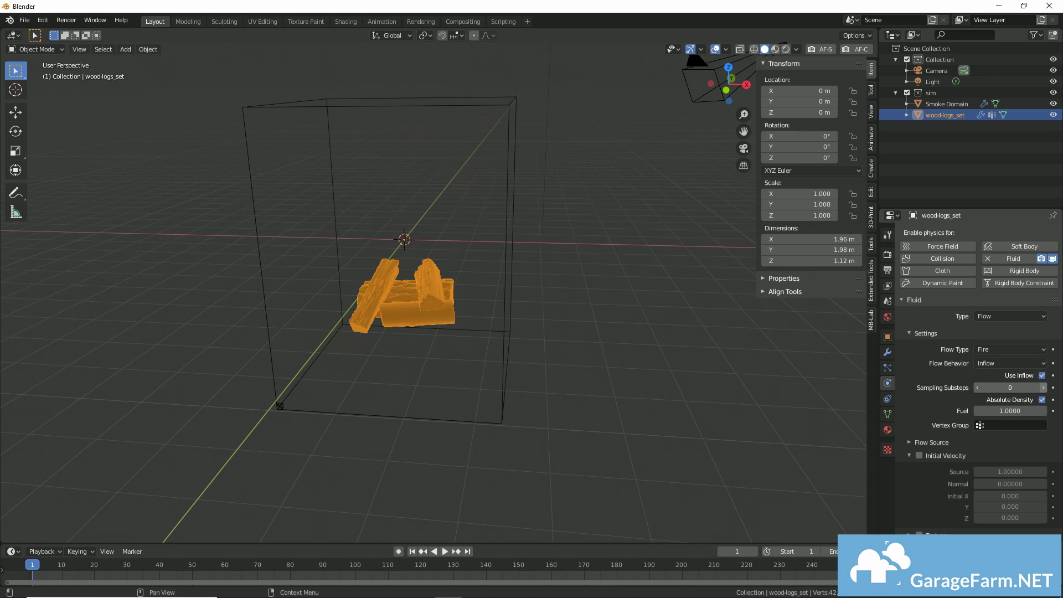
pyautogui.click(1042, 387)
# Step: Change the wood logs' Flow Source from the mesh to Particle System
pyautogui.click(908, 442)
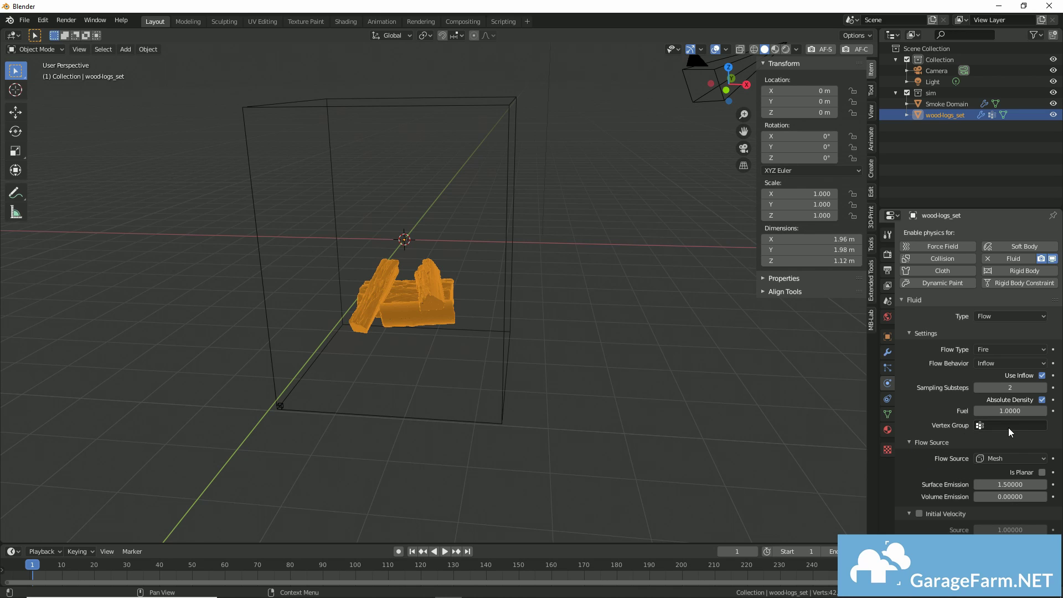
pyautogui.click(1008, 458)
pyautogui.click(1005, 485)
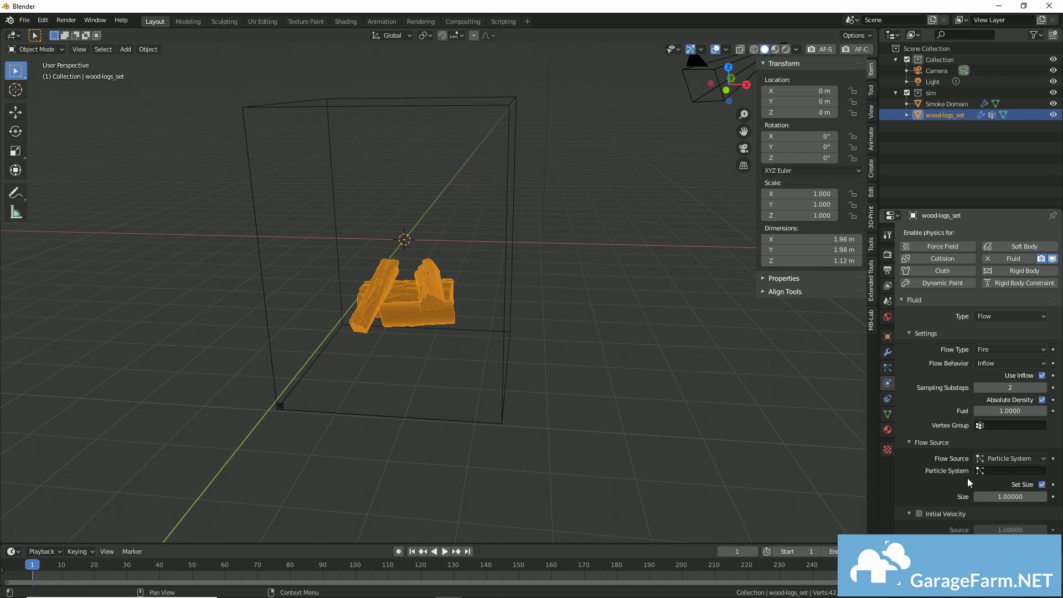
# Step: Add an emitter particle system to the wood logs and set its particle Number to 1500
pyautogui.click(887, 368)
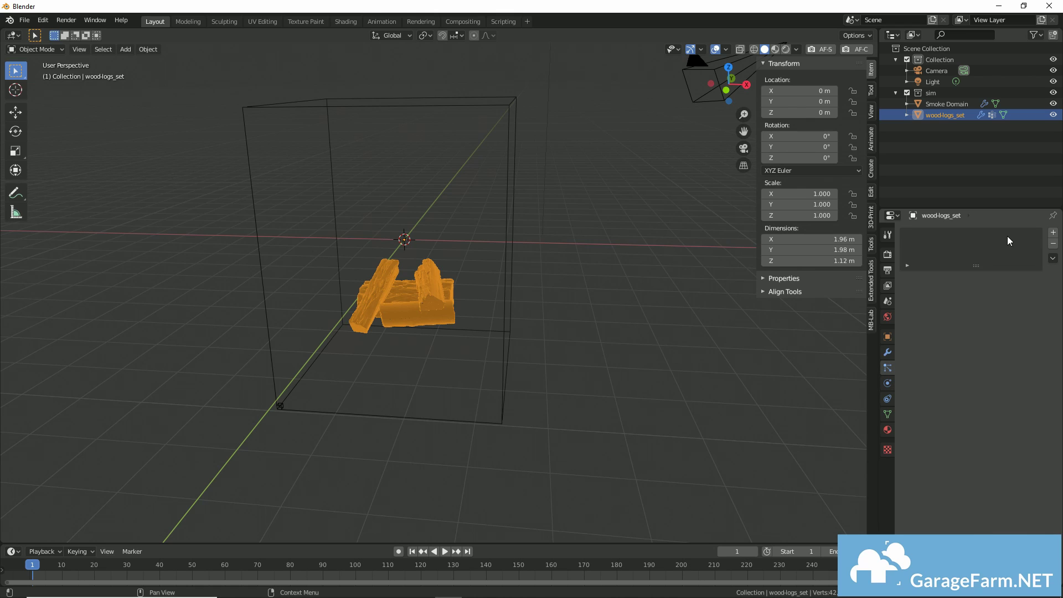
pyautogui.click(1052, 232)
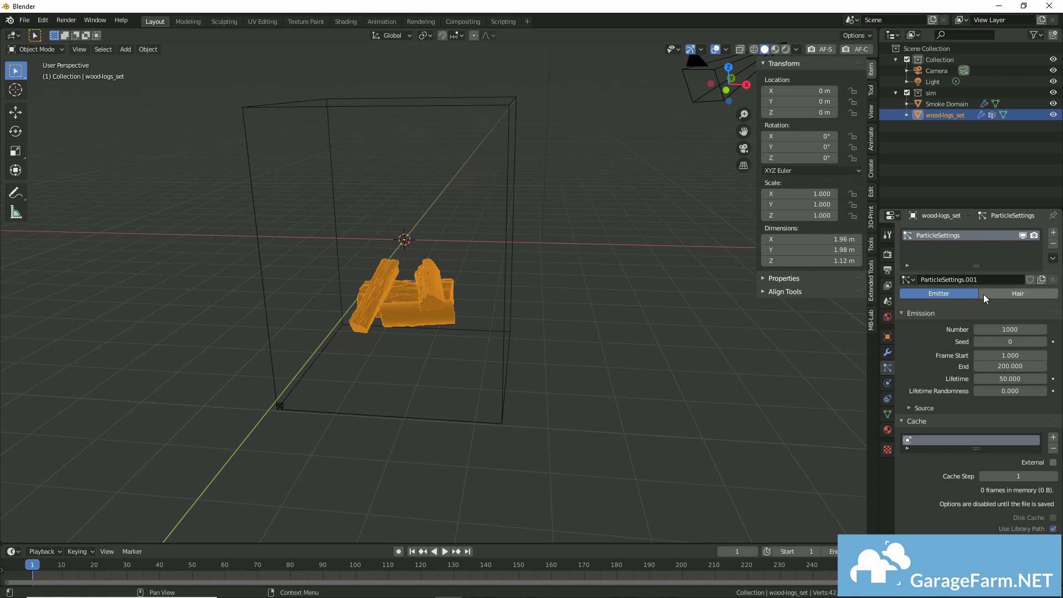
pyautogui.click(1000, 330)
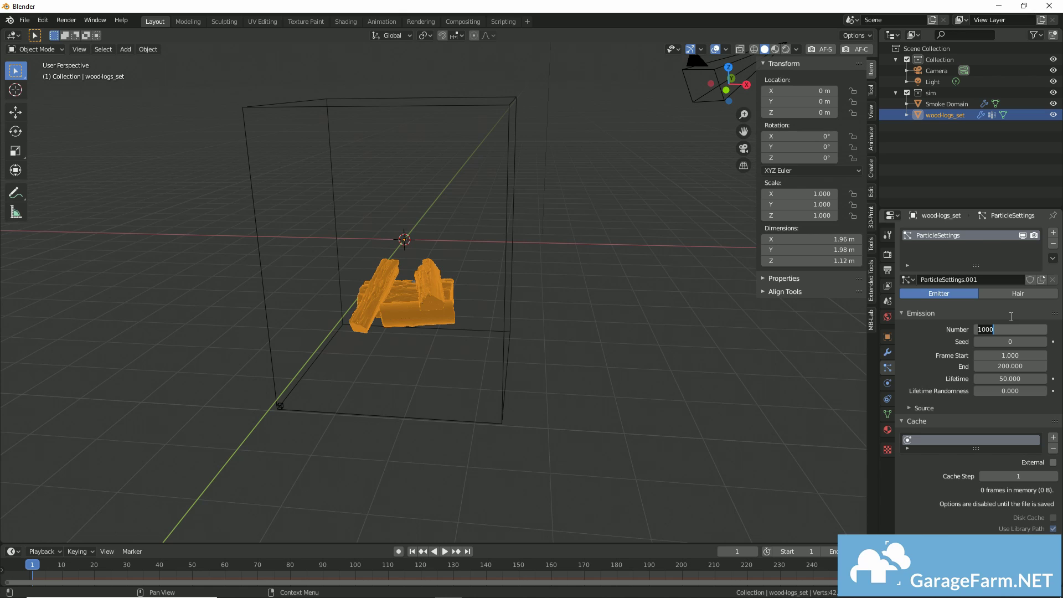
pyautogui.write('1')
pyautogui.press('Return')
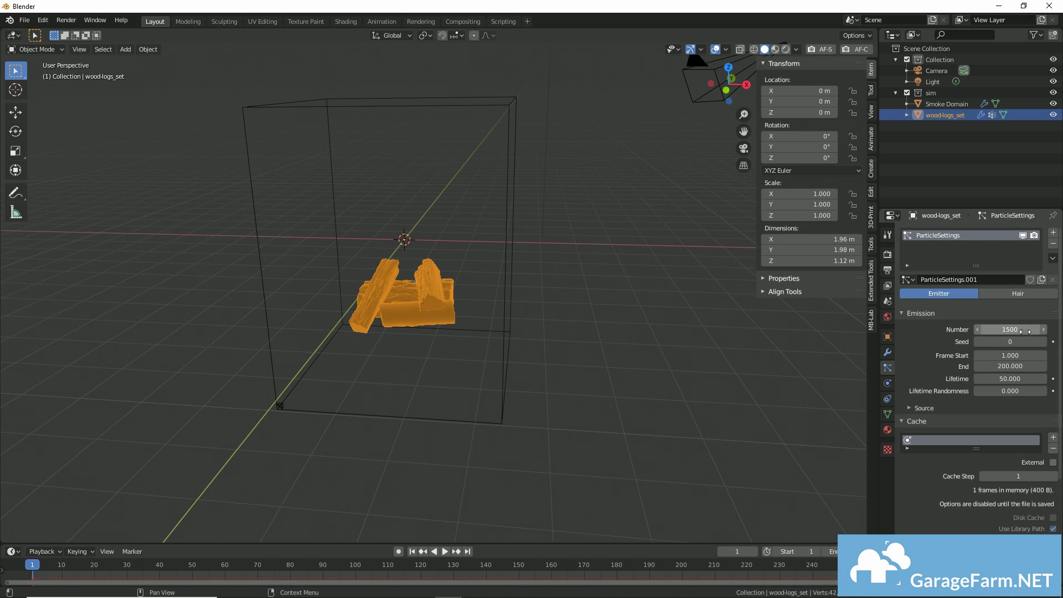
# Step: Set Gravity to 0 in the particle system's Field Weights and expand its Rotation settings
pyautogui.scroll(-10, 904, 407)
pyautogui.click(902, 403)
pyautogui.click(1006, 431)
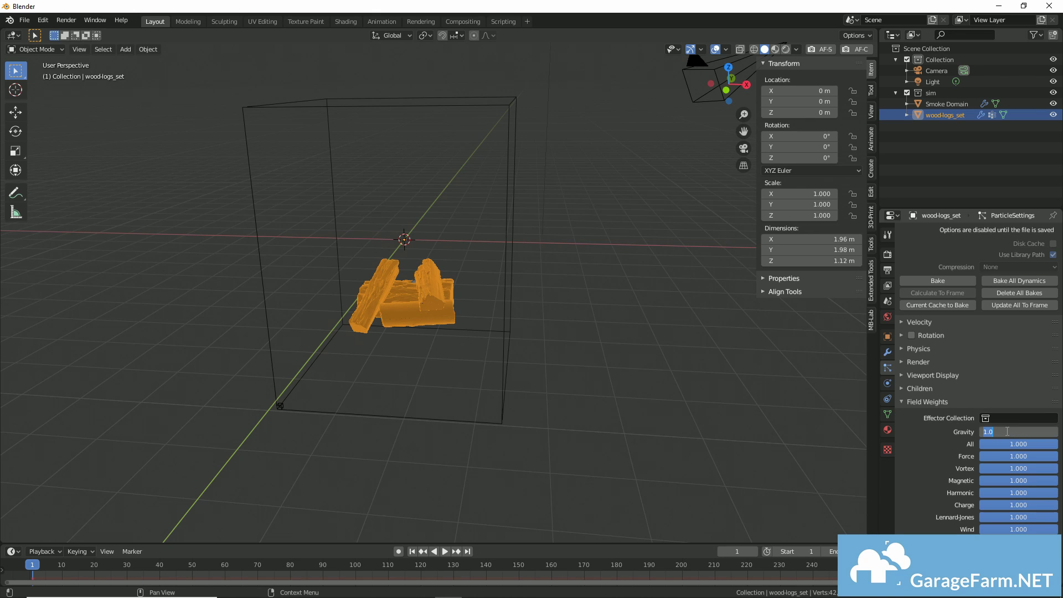
pyautogui.click(994, 336)
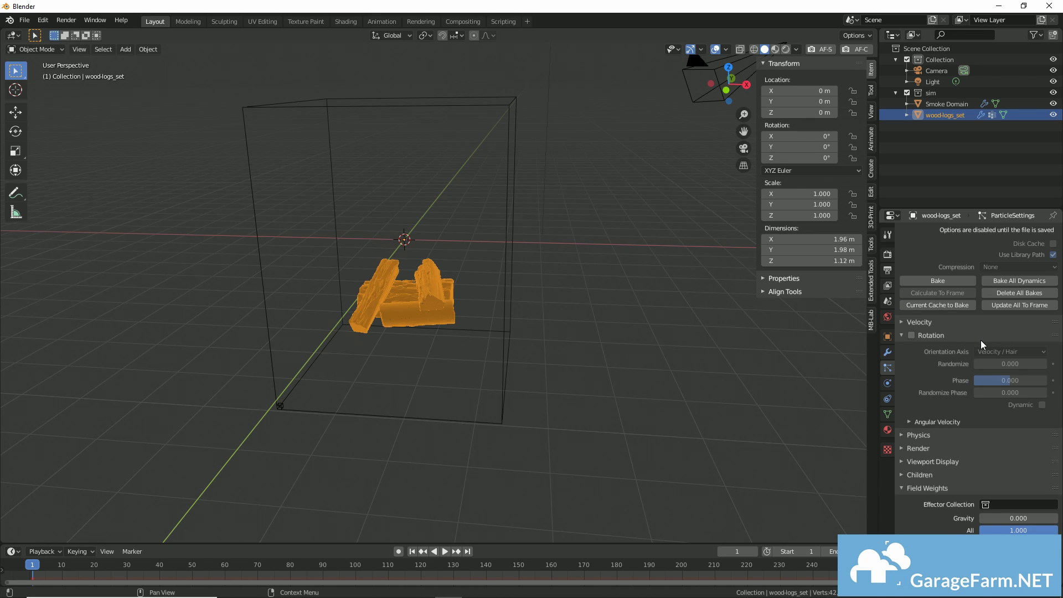
# Step: Snap the 3D cursor to the selected wood logs
pyautogui.moveTo(456, 278); pyautogui.dragTo(451, 336, button='middle')
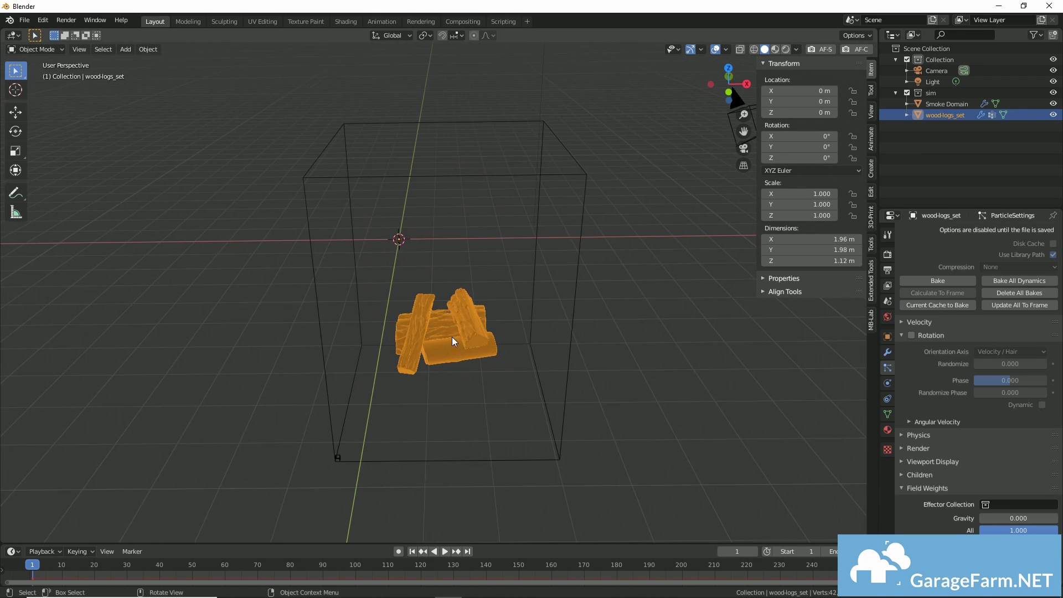
pyautogui.hotkey('shift', 's')
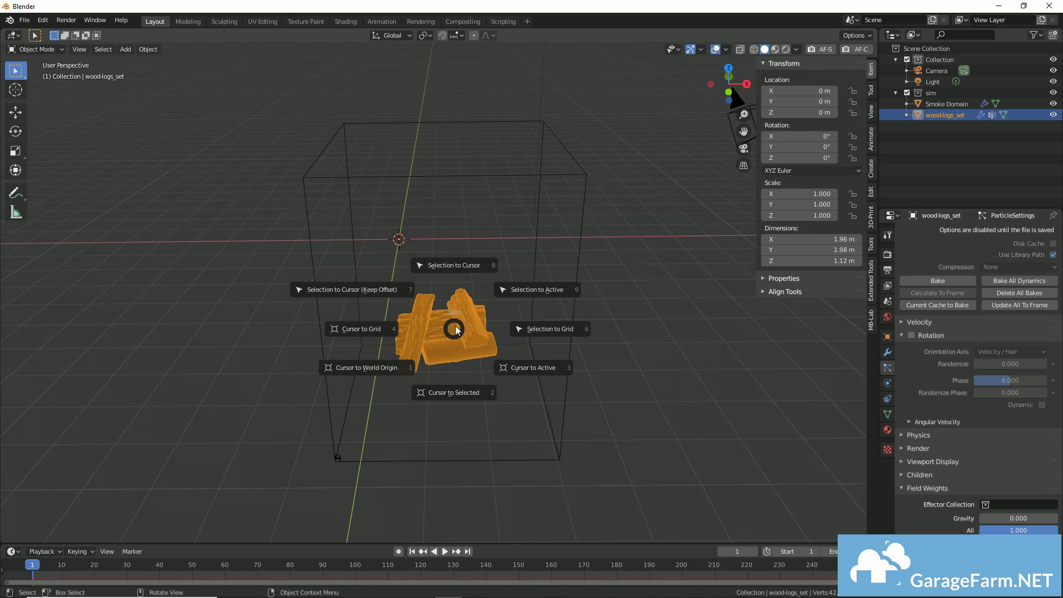
pyautogui.click(457, 388)
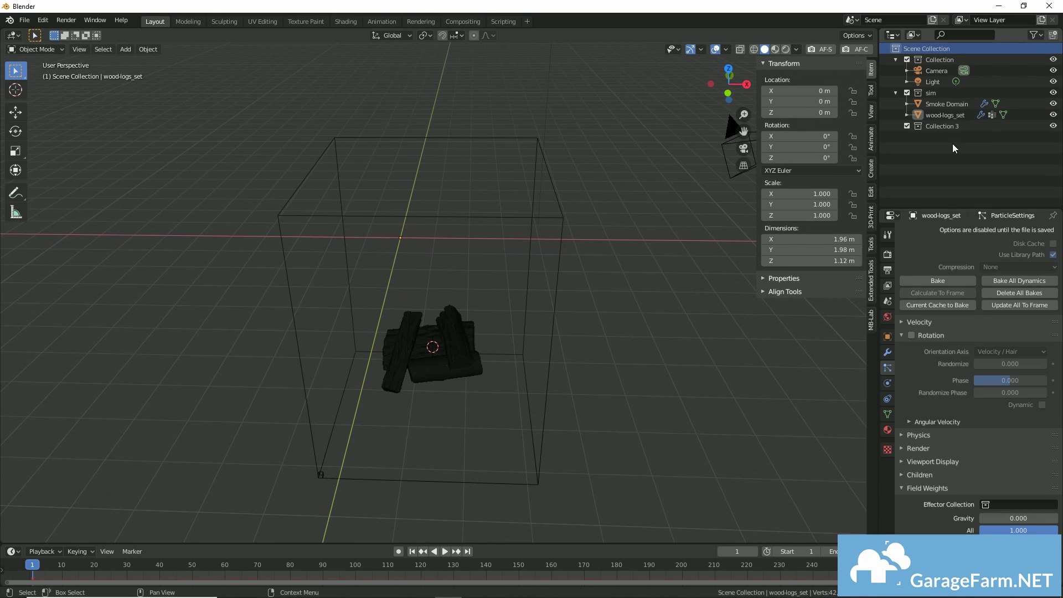
# Step: Create a new collection in the scene and name it field
pyautogui.doubleClick(944, 126)
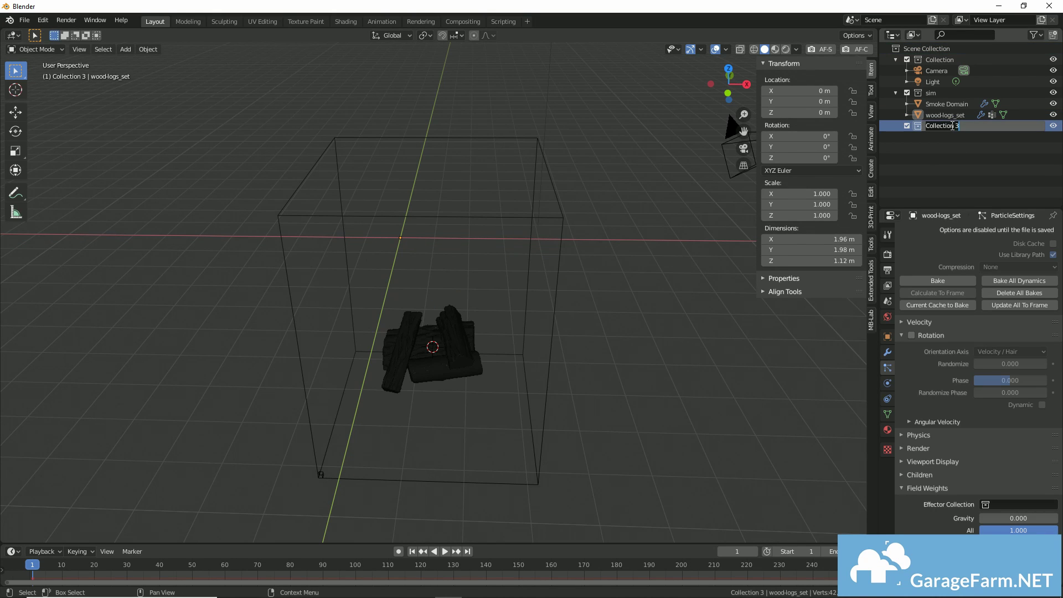
pyautogui.write('field')
pyautogui.press('Return')
# Step: Add a Wind force field at the 3D cursor in the field collection
pyautogui.hotkey('shift', 'a')
pyautogui.moveTo(434, 336)
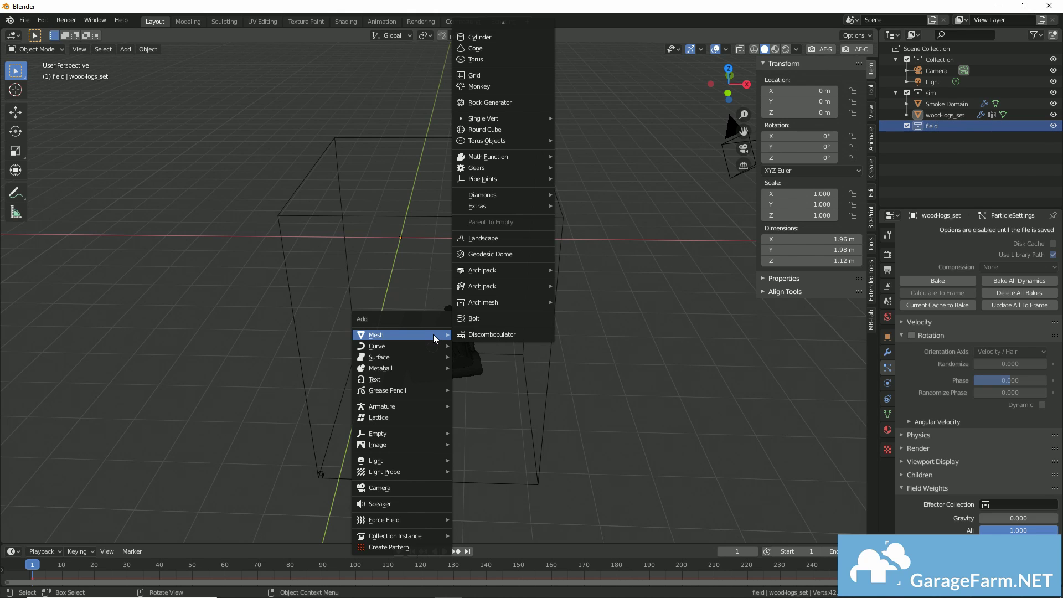
pyautogui.moveTo(409, 520)
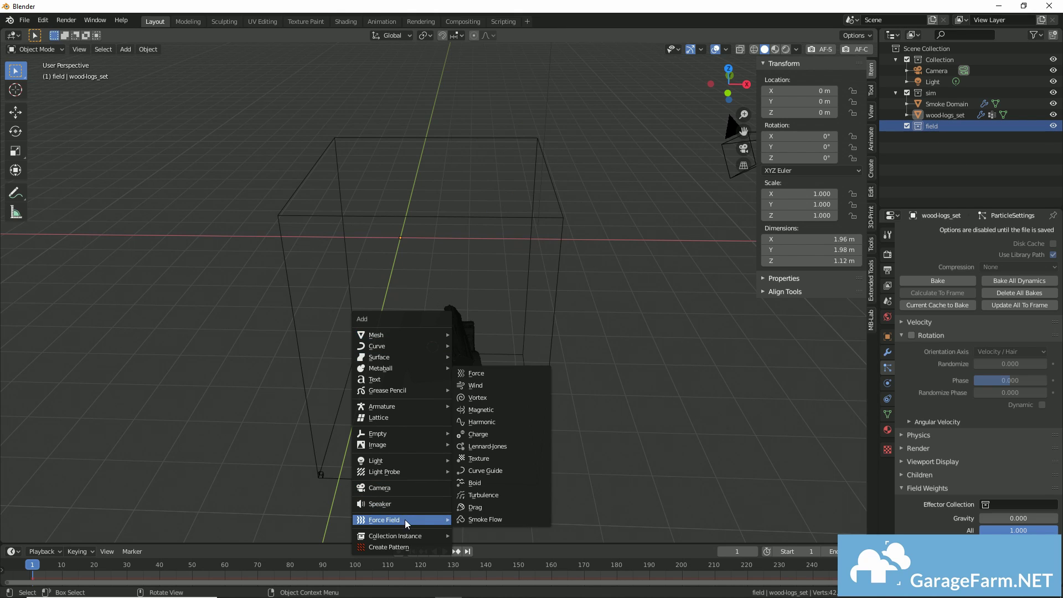
pyautogui.click(506, 387)
# Step: Move the wind field along X to about 2.24 m and lower it along Z to about 0.24 m, beside the logs
pyautogui.moveTo(561, 383); pyautogui.dragTo(540, 301, button='middle')
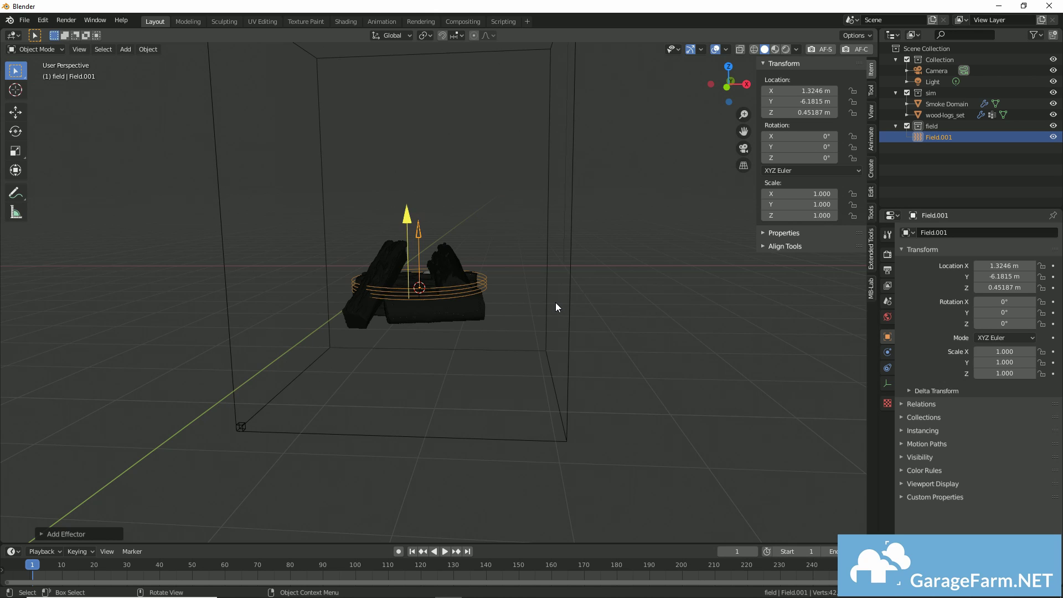
pyautogui.press('g')
pyautogui.press('x')
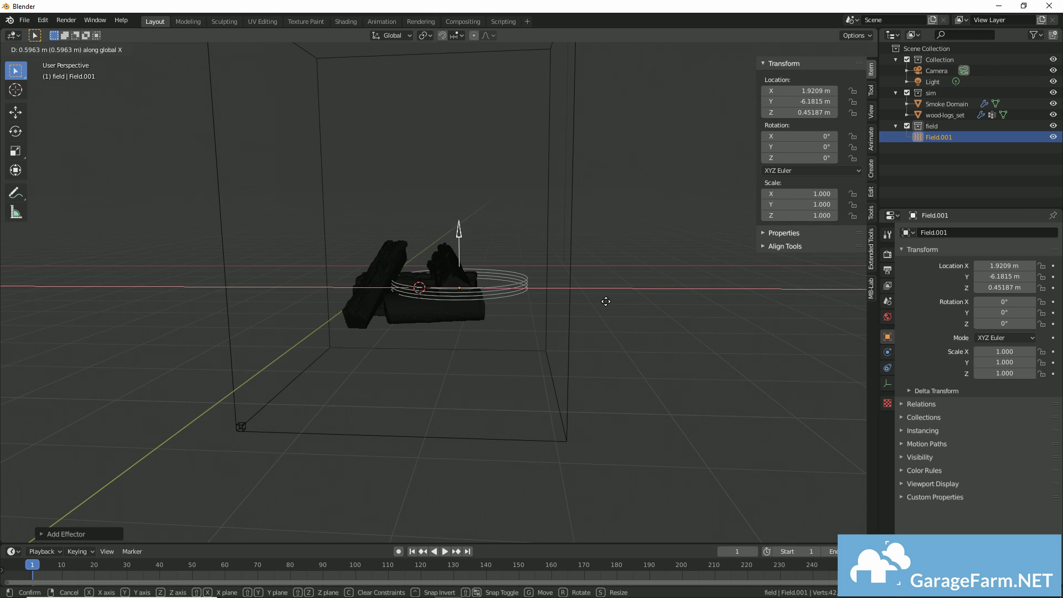
pyautogui.click(614, 303)
pyautogui.press('g')
pyautogui.press('z')
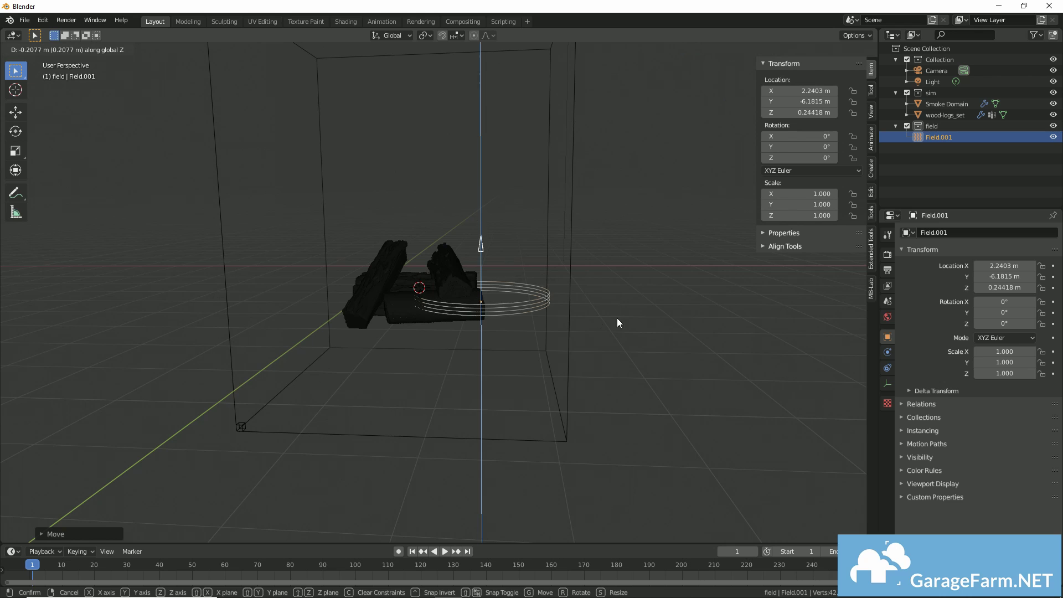
pyautogui.click(616, 316)
# Step: Rotate the wind field about -42.3° around the Y axis so it points across the logs
pyautogui.press('r')
pyautogui.press('y')
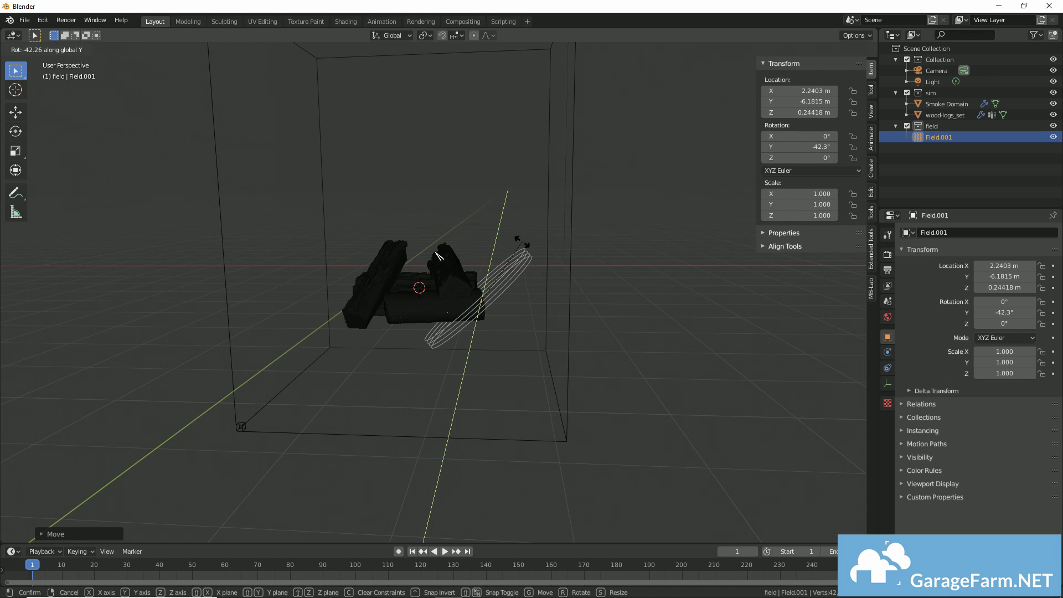
pyautogui.click(522, 243)
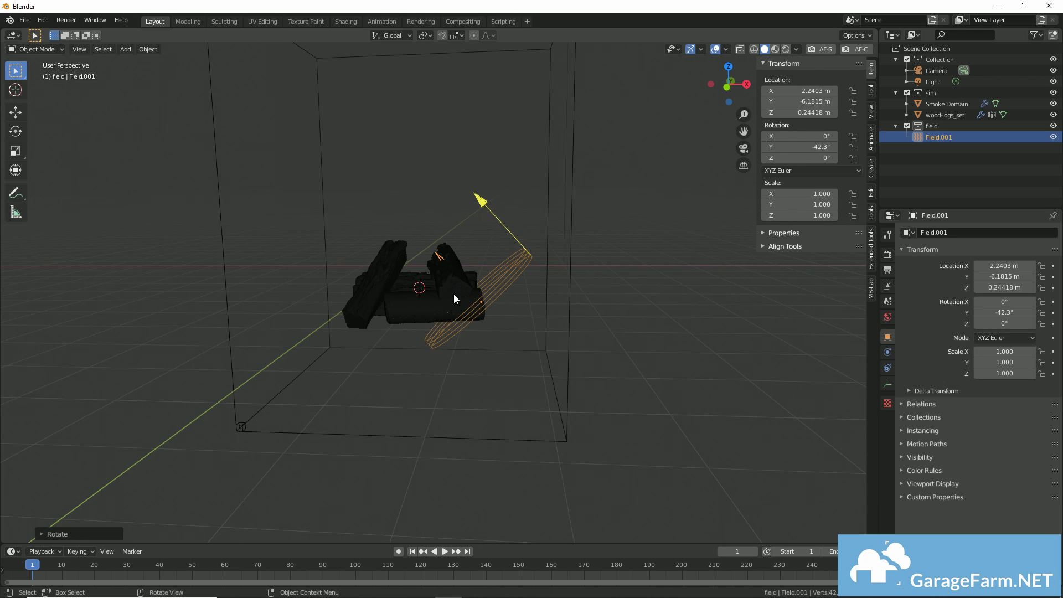
# Step: Set the effector collection in the wood logs' particle field weights to the field collection
pyautogui.moveTo(382, 307); pyautogui.dragTo(559, 307, button='middle')
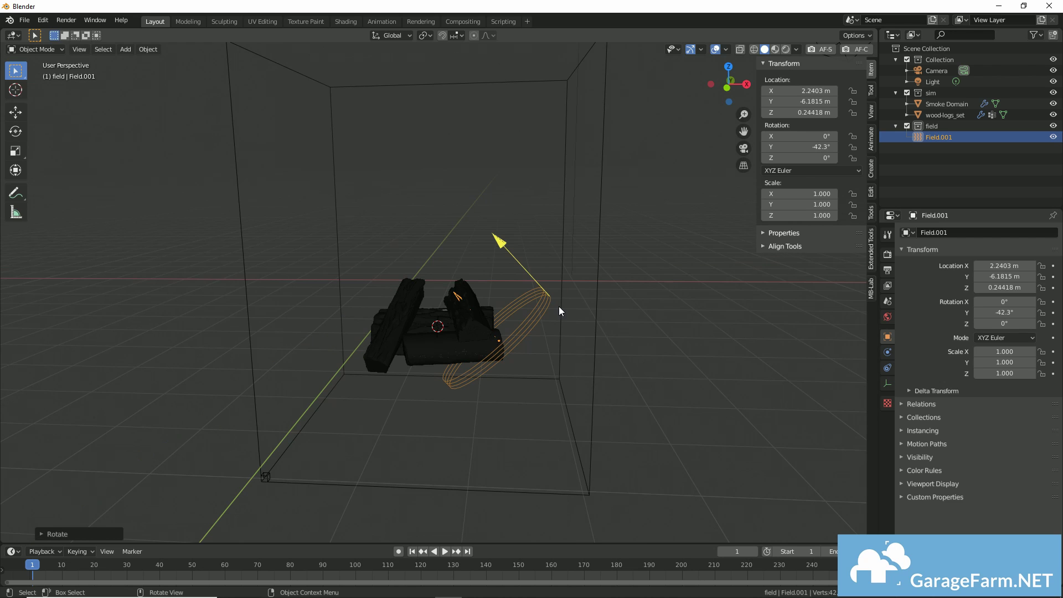
pyautogui.click(464, 321)
pyautogui.scroll(-4, 955, 373)
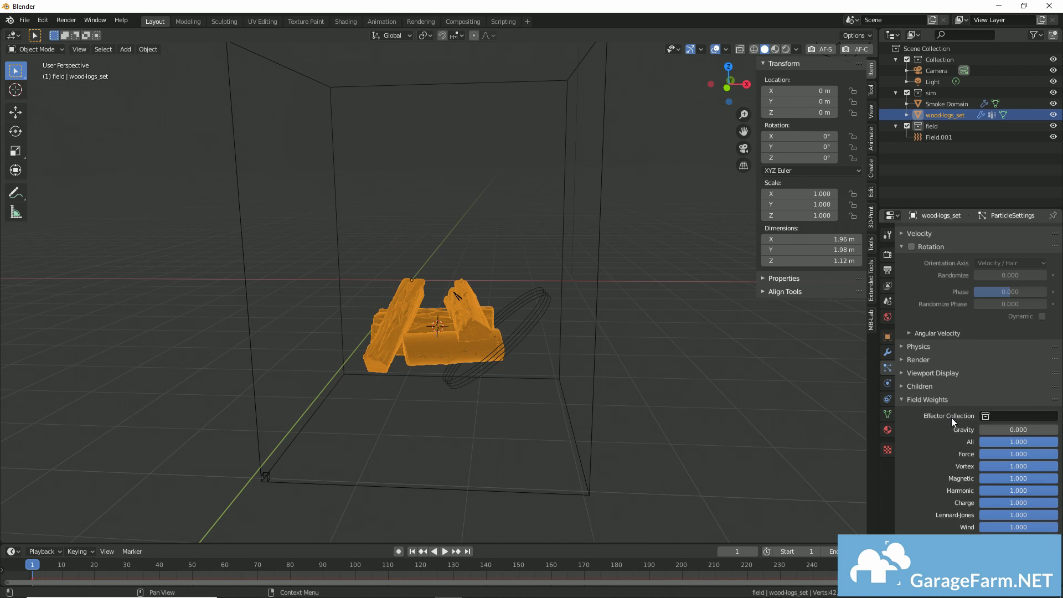
pyautogui.click(1017, 414)
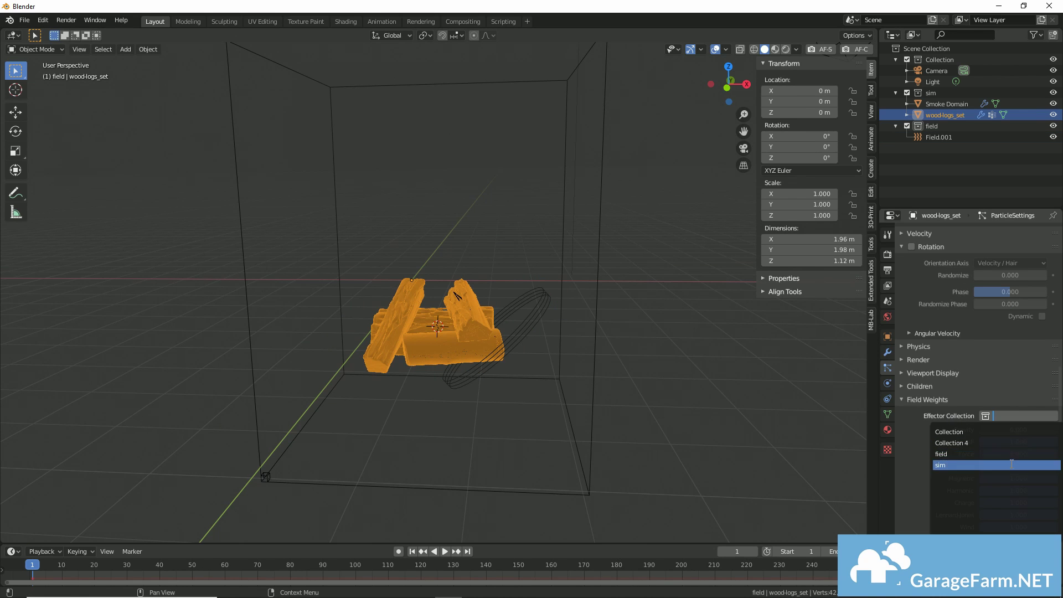
pyautogui.click(996, 454)
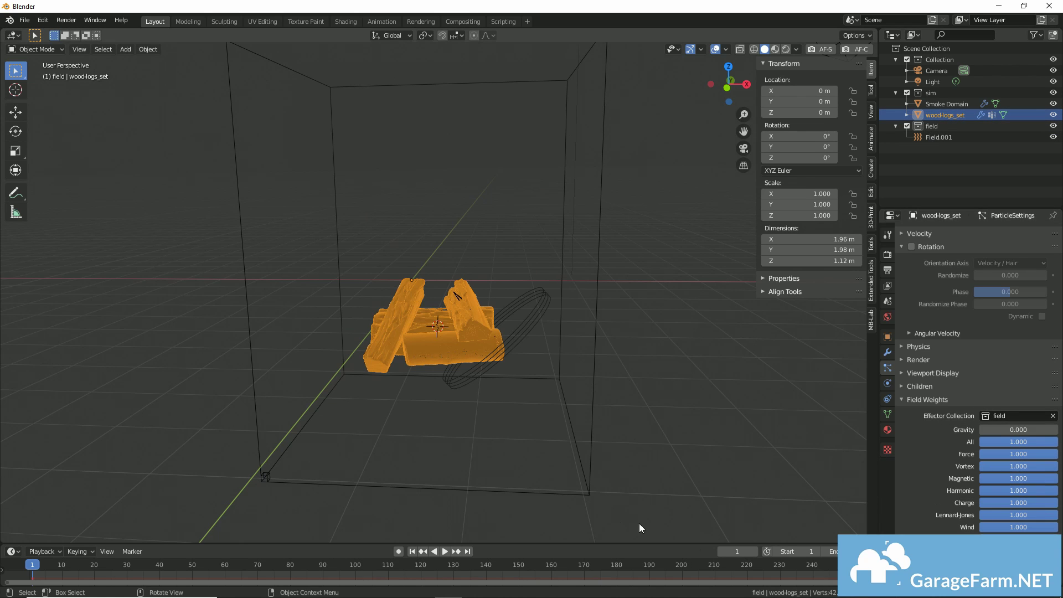
# Step: Disable the logs' Fluid modifier in the viewport and move the particle modifier above it in the stack
pyautogui.click(886, 352)
pyautogui.click(1001, 274)
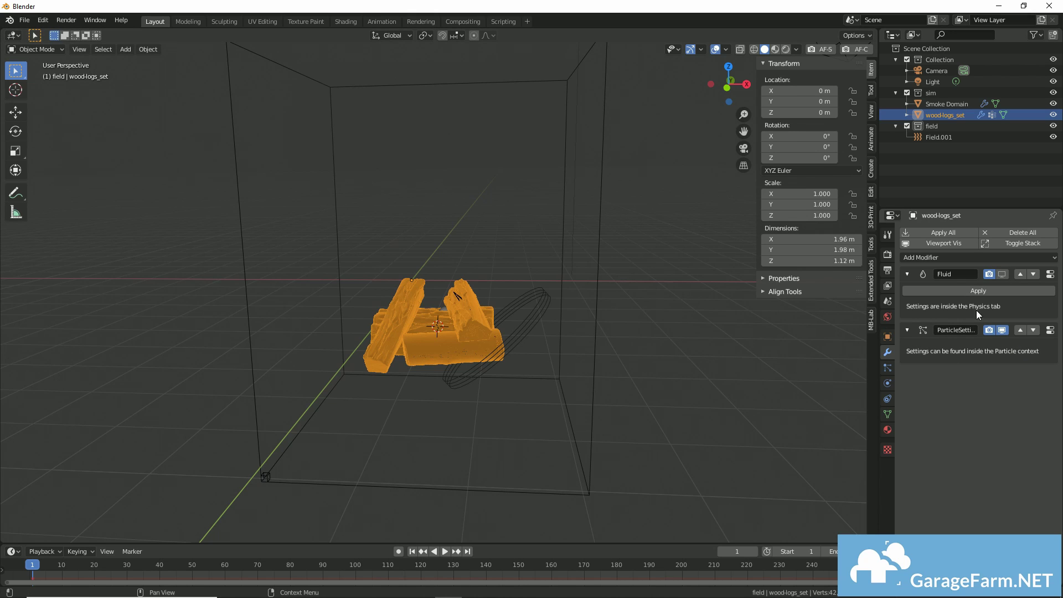
pyautogui.click(1020, 330)
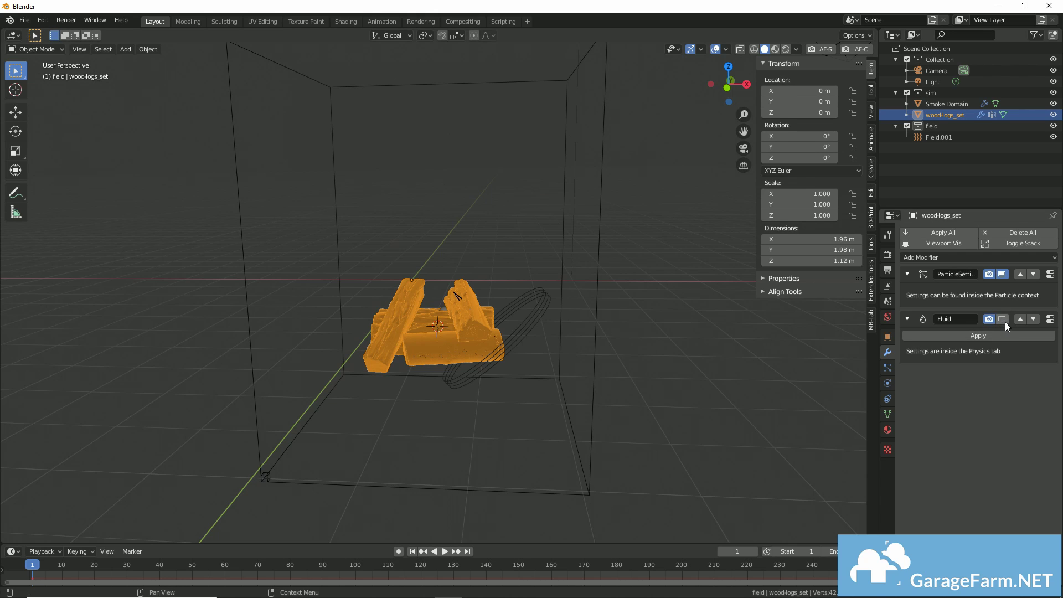
# Step: Play the animation to check how the wind pushes the particles emitted from the logs
pyautogui.click(445, 551)
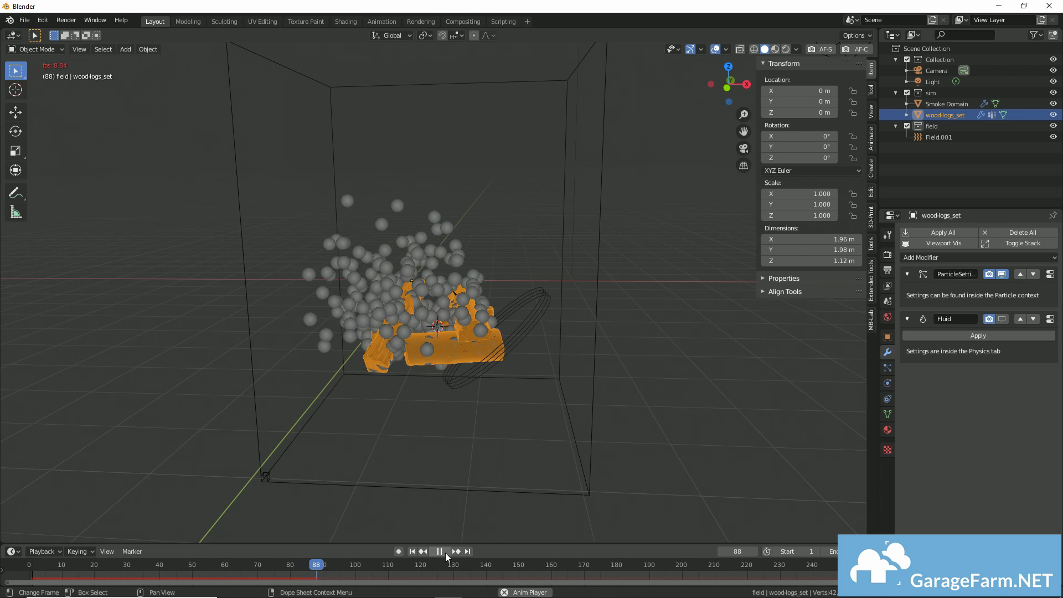
pyautogui.click(445, 552)
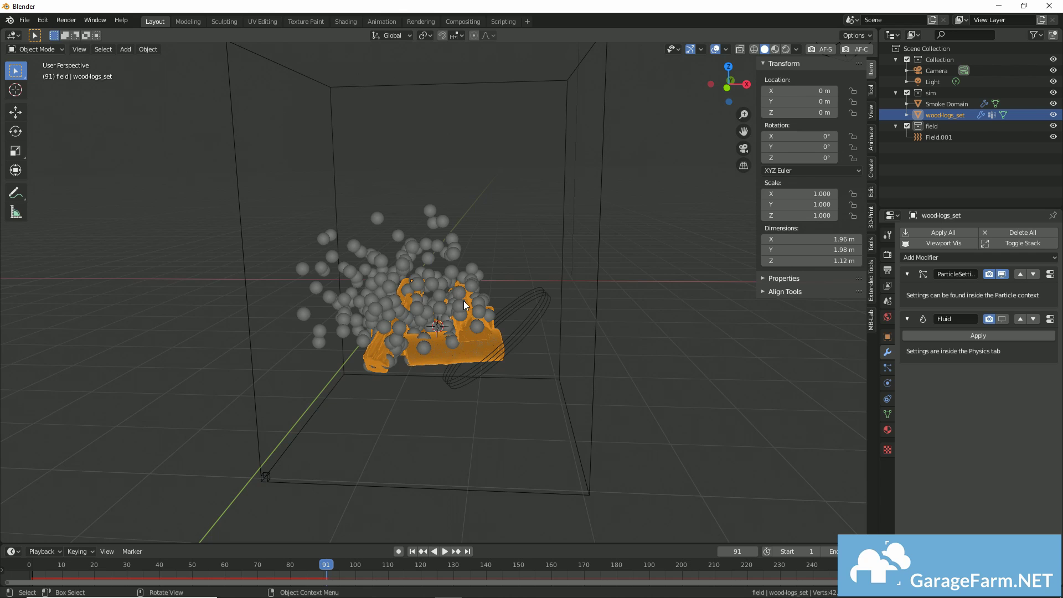
pyautogui.moveTo(463, 305); pyautogui.dragTo(483, 308, button='middle')
# Step: Set the wind field's noise amount to 0.7 and strength to 2, and preview the particle motion
pyautogui.click(525, 300)
pyautogui.click(887, 352)
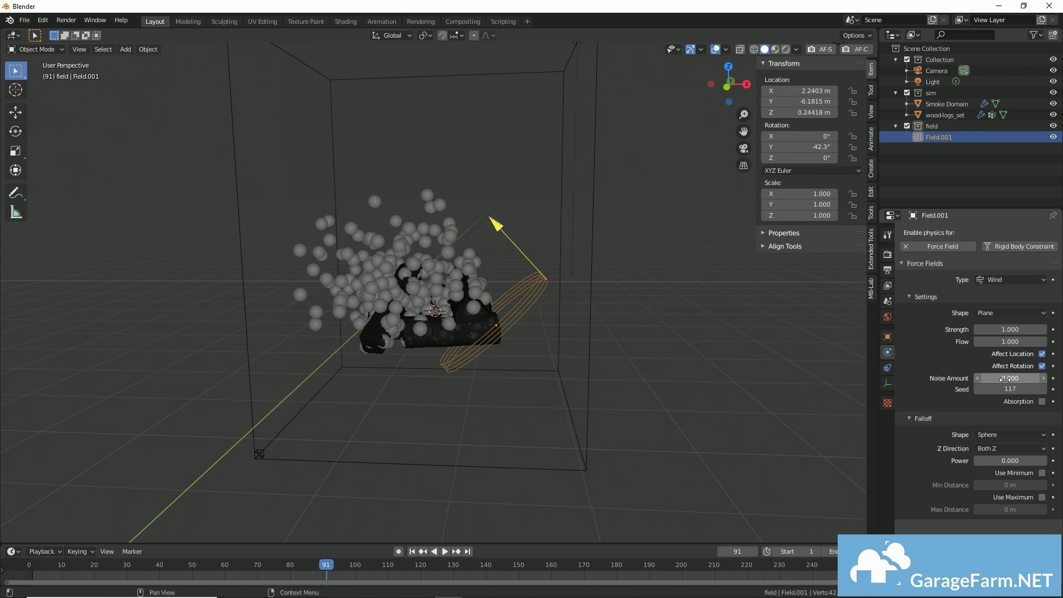
pyautogui.moveTo(1003, 378); pyautogui.dragTo(1023, 379)
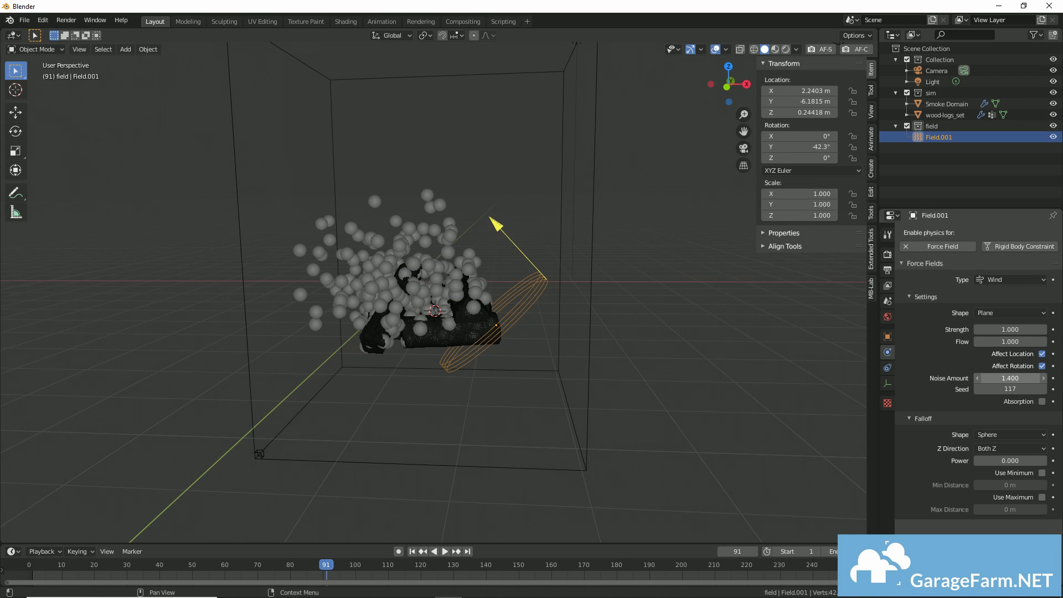
pyautogui.click(1006, 329)
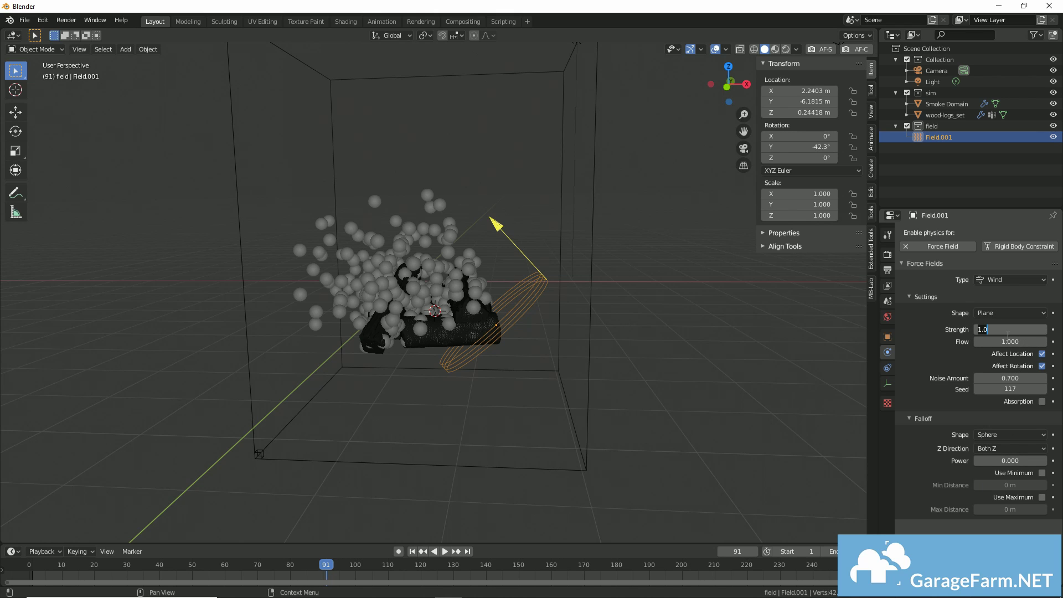
pyautogui.write('2')
pyautogui.press('Return')
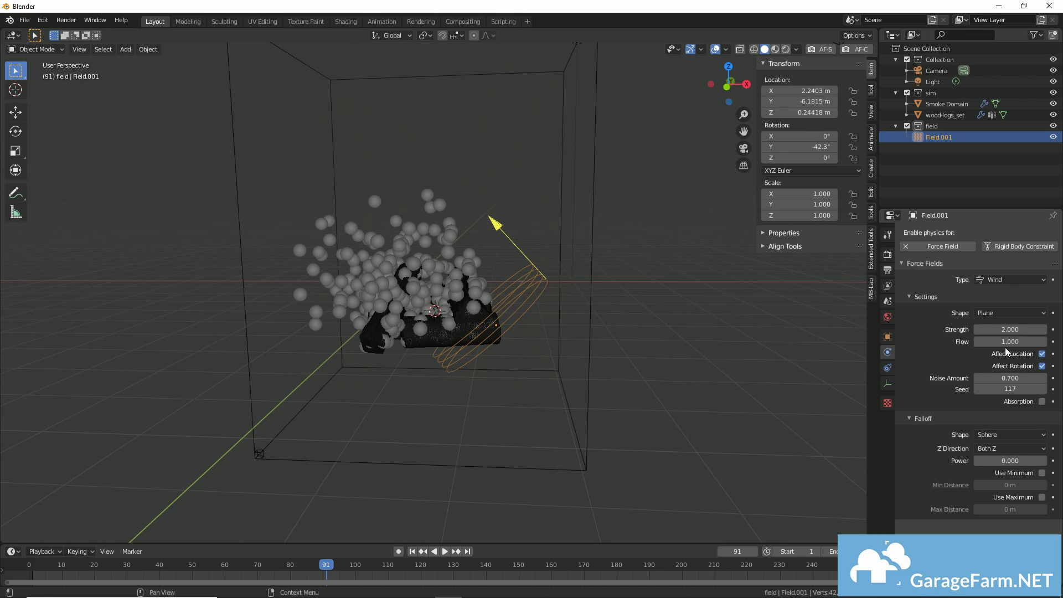
pyautogui.click(444, 551)
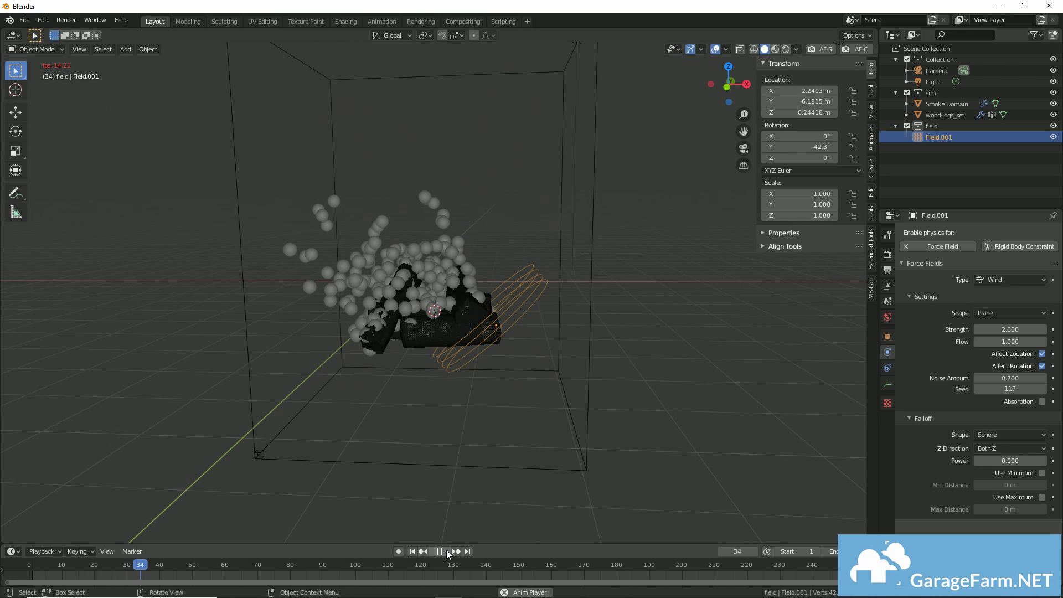
pyautogui.click(444, 552)
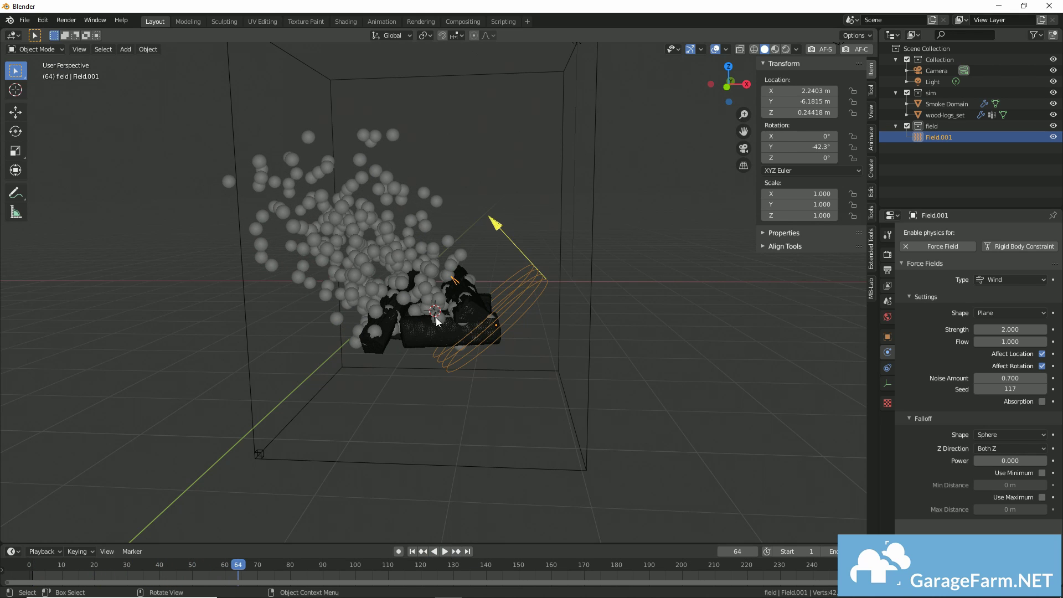
# Step: Assign the vertex group named Group as the density group of the logs' particle system
pyautogui.click(415, 335)
pyautogui.click(887, 367)
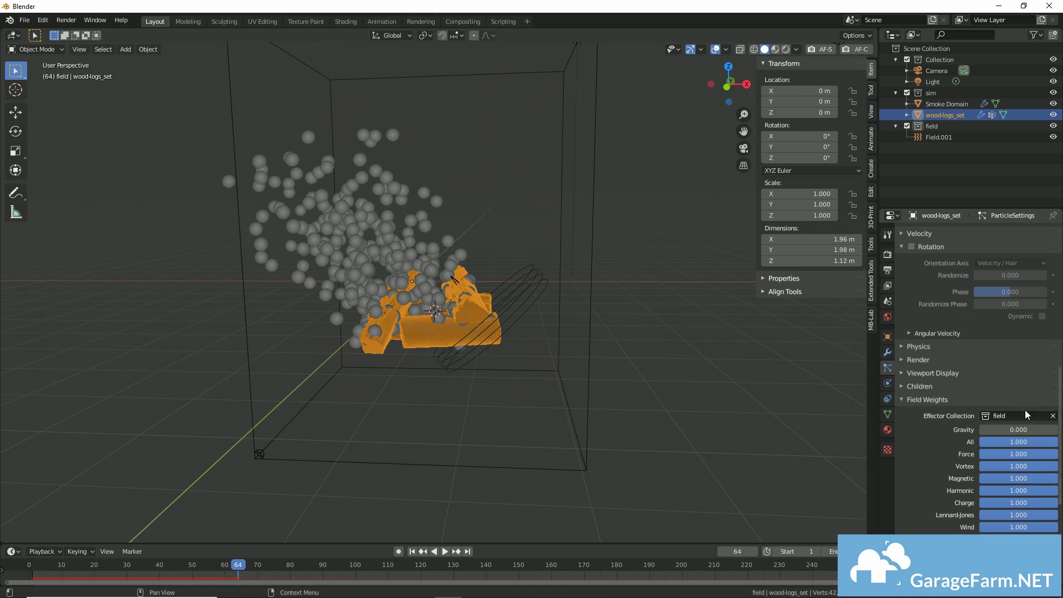
pyautogui.scroll(-8, 1030, 394)
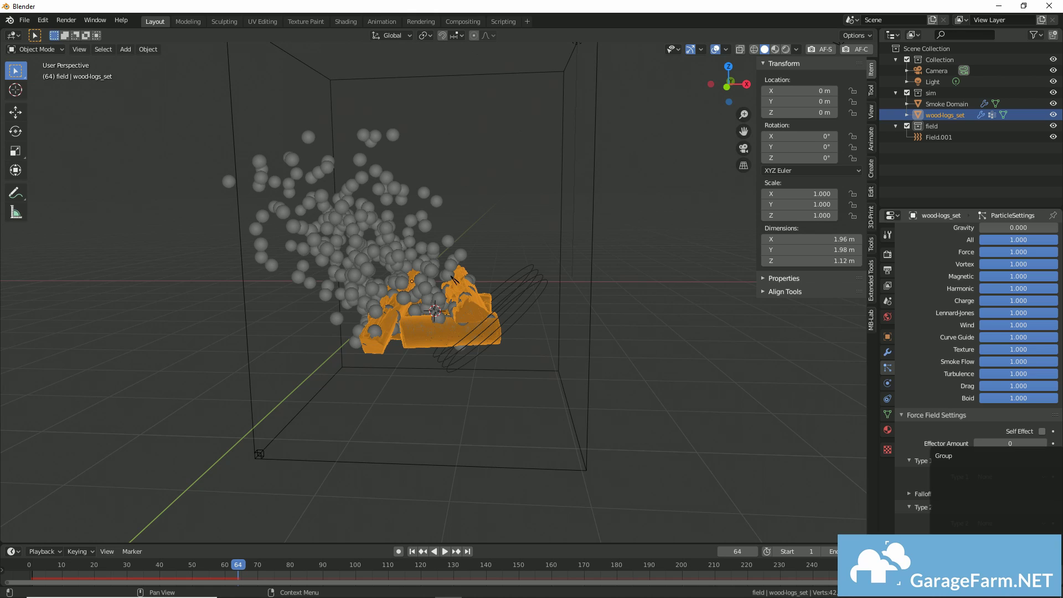
# Step: Replay the animation from the first frame to check the particles emitted from the painted area of the logs
pyautogui.click(434, 551)
pyautogui.click(436, 551)
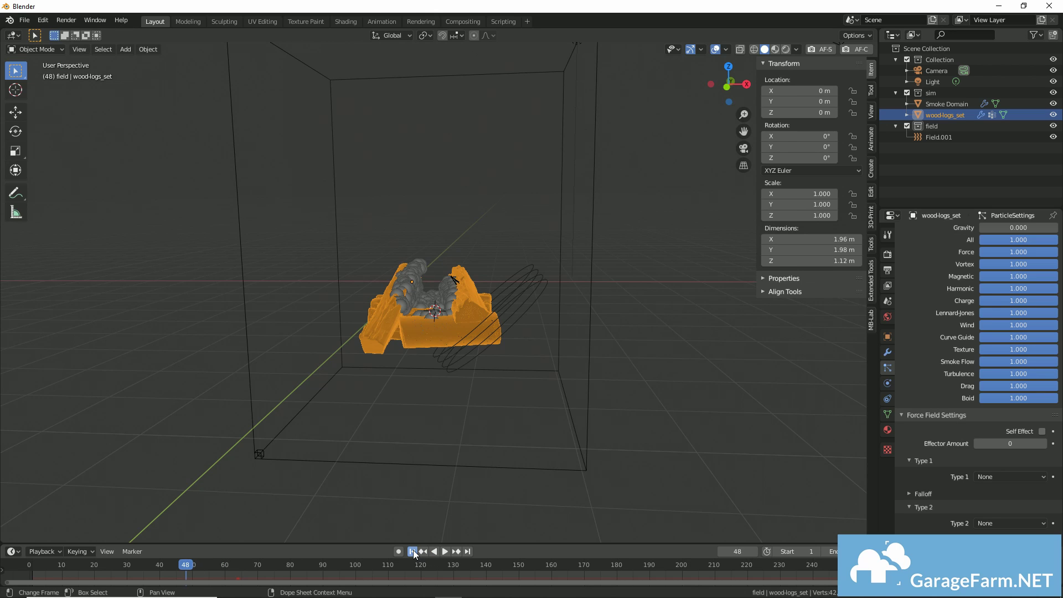
pyautogui.click(412, 551)
pyautogui.click(444, 551)
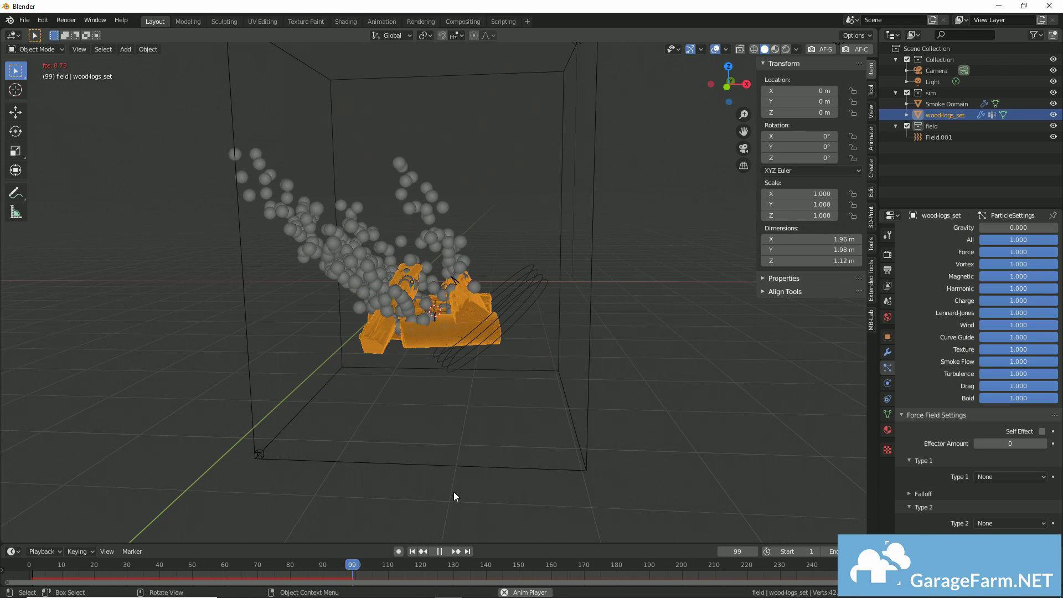
pyautogui.click(440, 551)
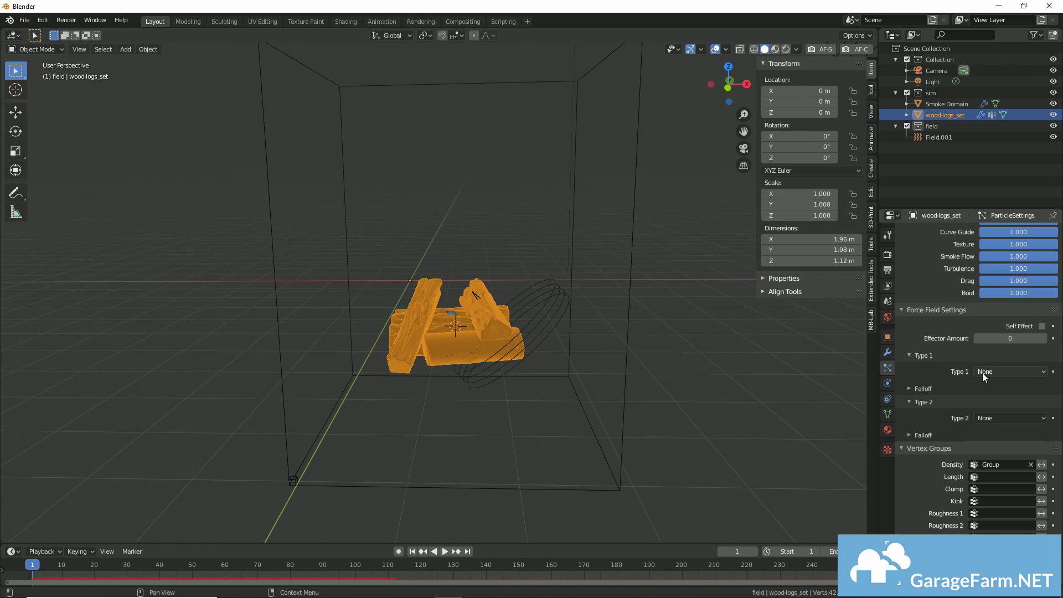
# Step: Choose ParticleSettings as the particle system for the logs' fluid flow source
pyautogui.scroll(3, 982, 373)
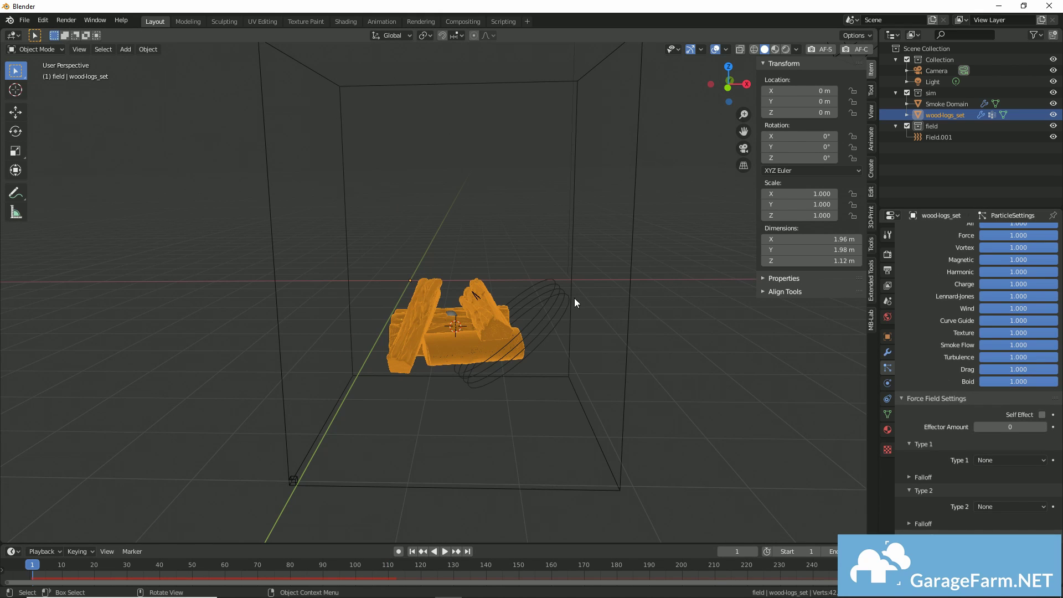
pyautogui.click(887, 383)
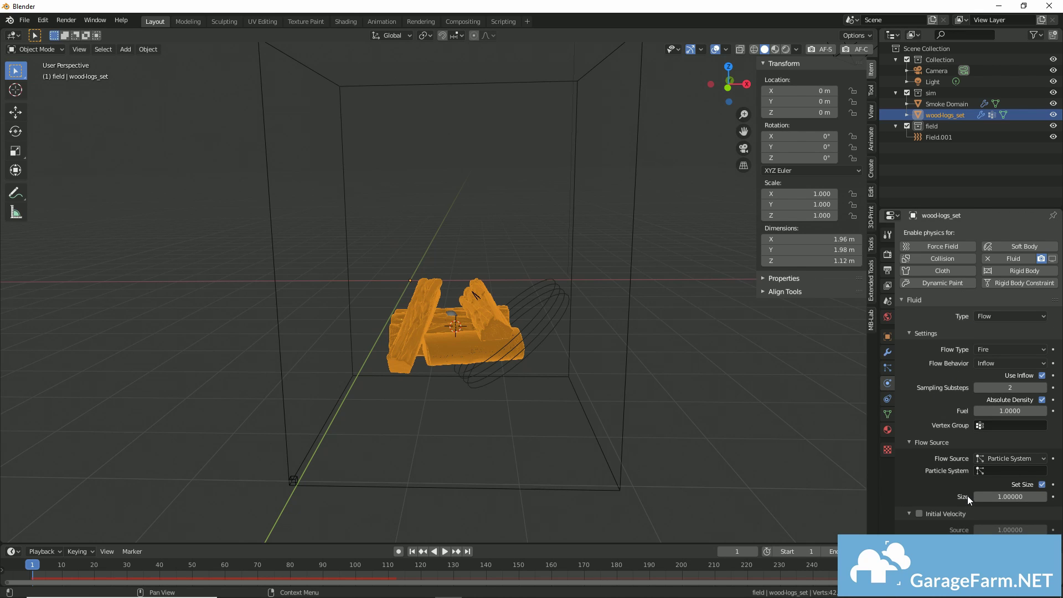
pyautogui.click(1001, 469)
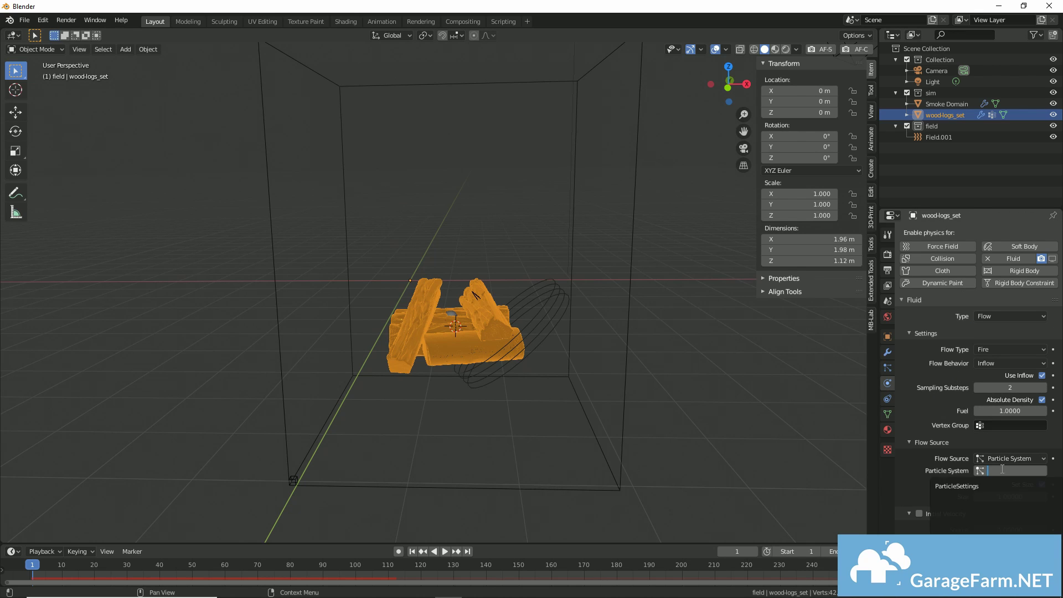
pyautogui.click(976, 490)
# Step: Bake the smoke domain's data, pausing at frame 61 and resuming it until frame 70
pyautogui.click(629, 351)
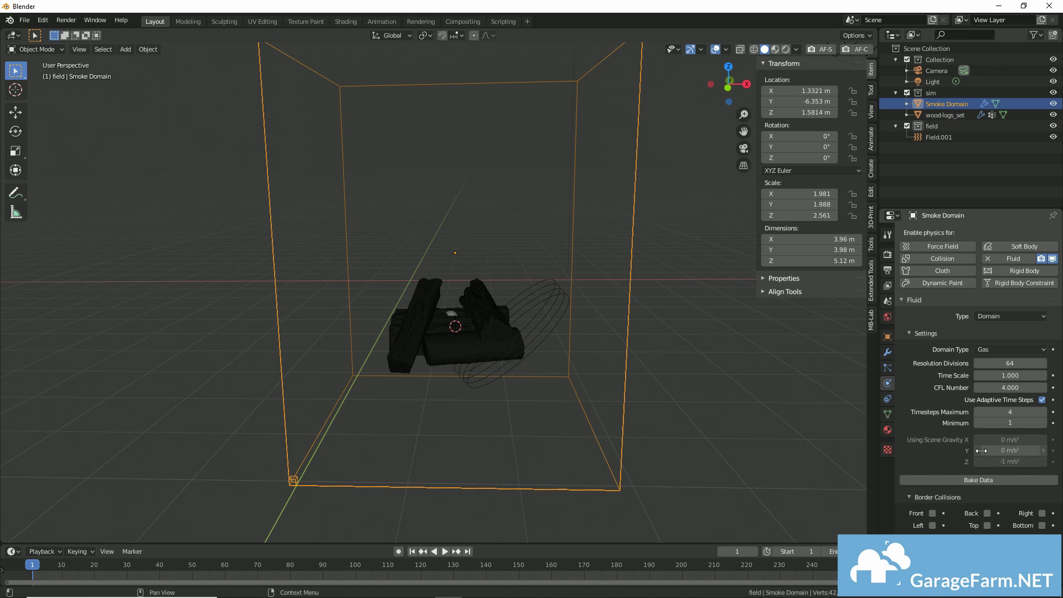
pyautogui.scroll(-1, 951, 467)
pyautogui.click(951, 462)
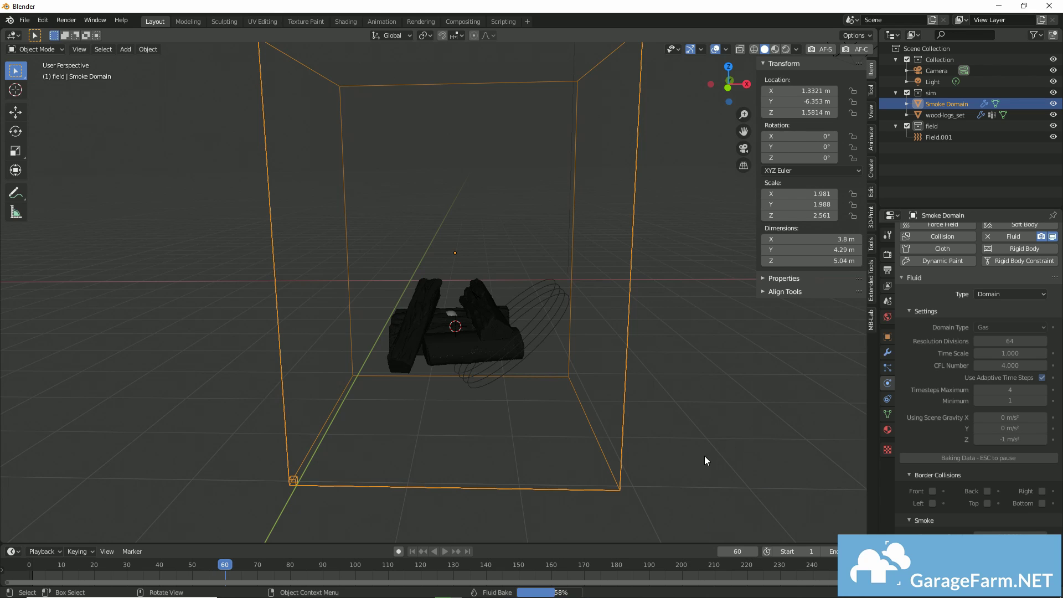
pyautogui.press('Escape')
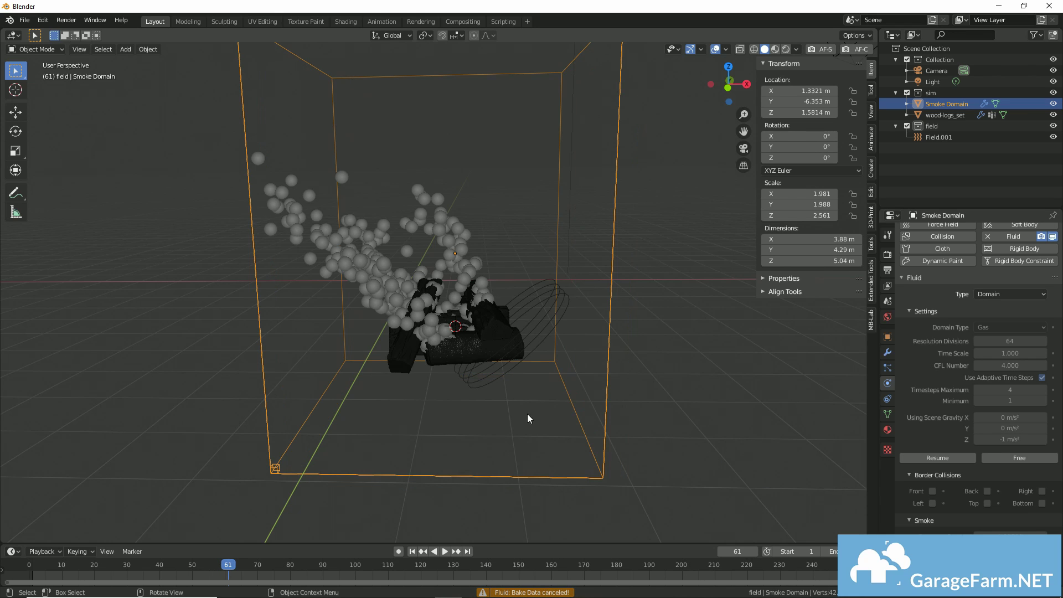
pyautogui.click(913, 458)
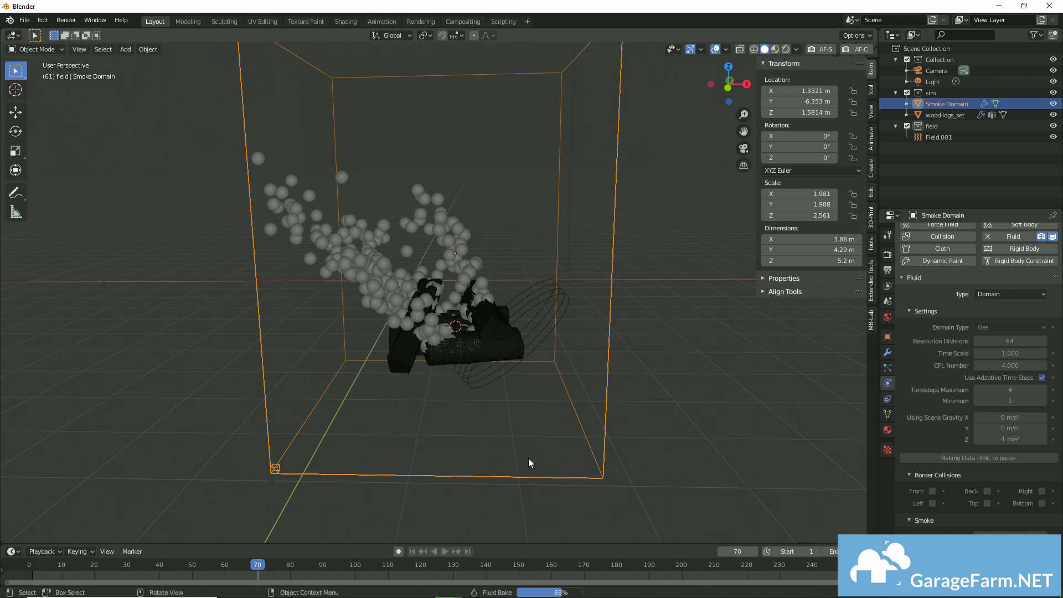
pyautogui.press('Escape')
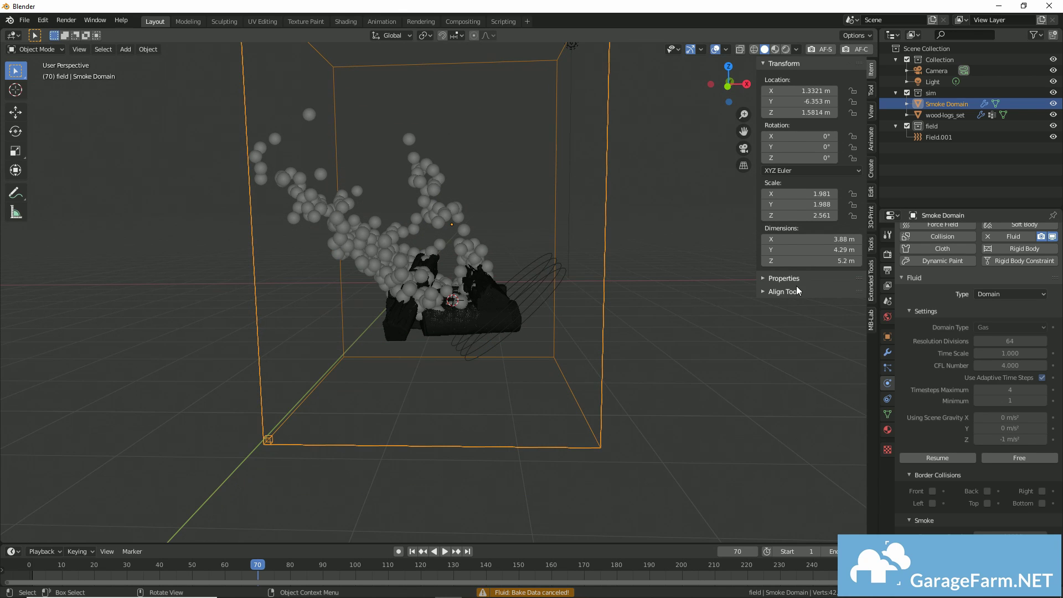
# Step: Bake the smoke domain's noise, stop the bake partway and deselect the domain
pyautogui.scroll(-15, 947, 421)
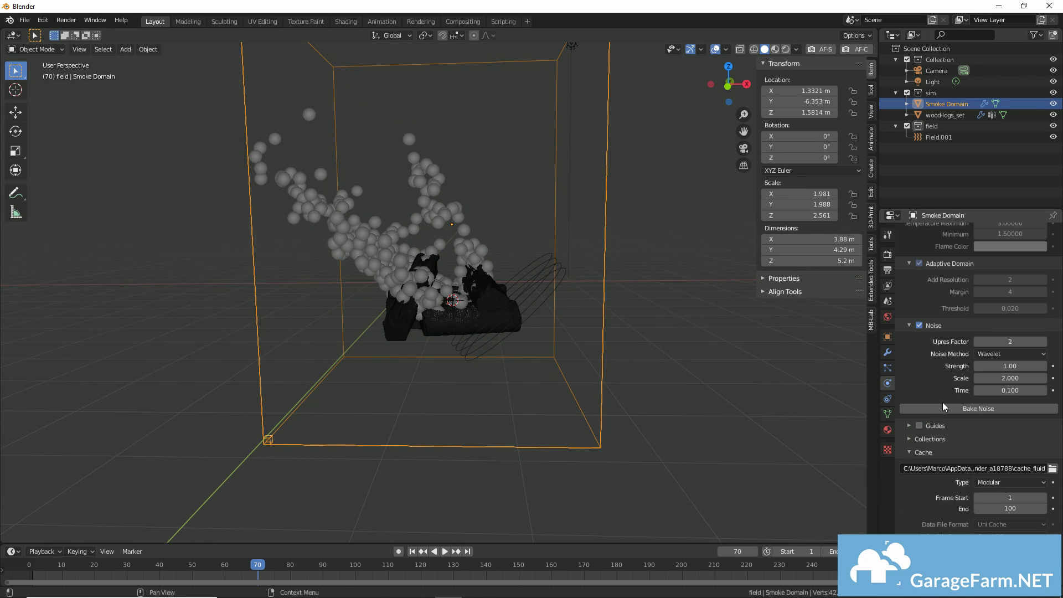
pyautogui.click(944, 410)
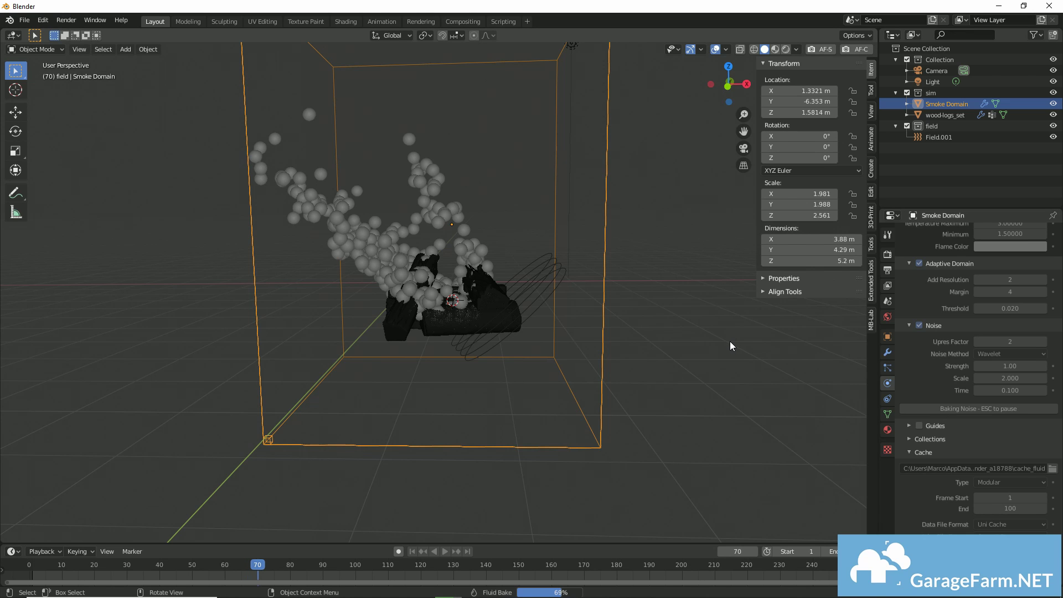
pyautogui.press('Escape')
pyautogui.click(706, 394)
# Step: Define a render region around the fire and smoke domain and preview it in rendered shading
pyautogui.moveTo(465, 251); pyautogui.dragTo(466, 178, button='middle')
pyautogui.scroll(-4, 592, 301)
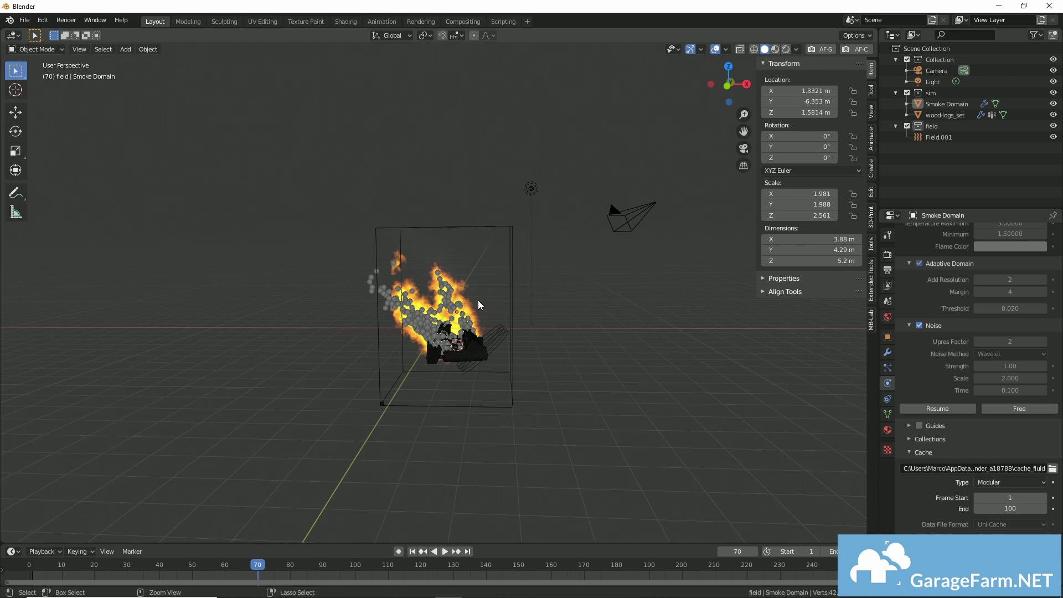
pyautogui.hotkey('ctrl', 'b')
pyautogui.moveTo(313, 196); pyautogui.dragTo(529, 430)
pyautogui.click(785, 49)
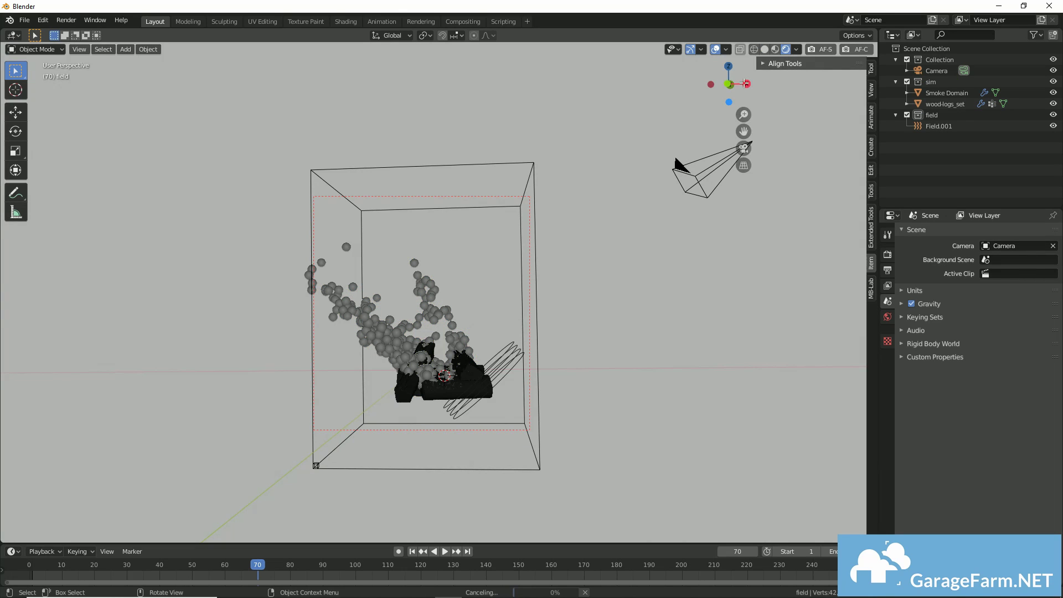
# Step: Switch the render engine from Eevee to Cycles and display the viewport in rendered shading
pyautogui.click(764, 49)
pyautogui.click(887, 254)
pyautogui.click(1019, 232)
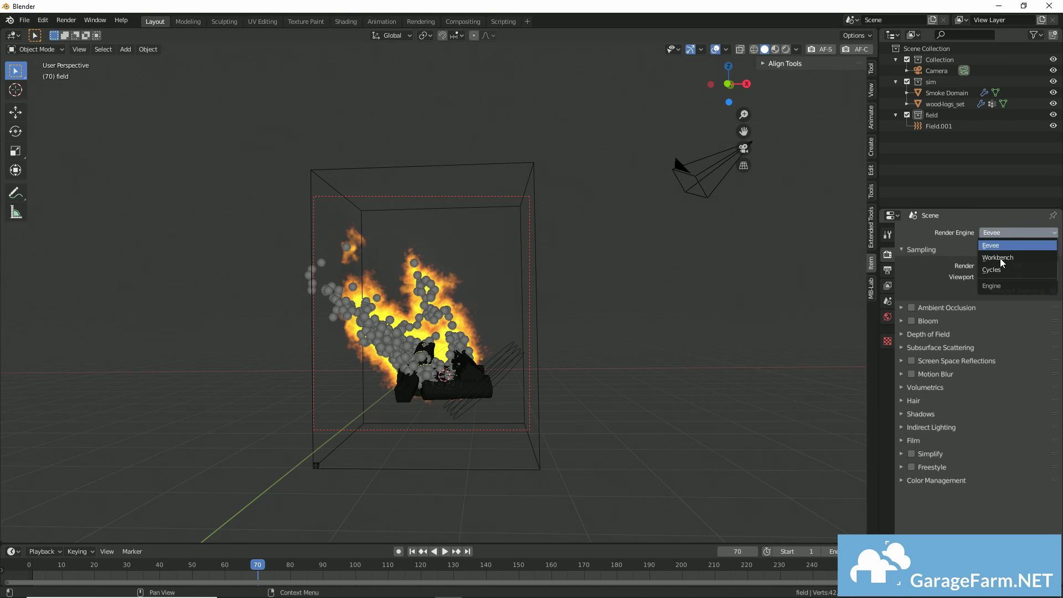
pyautogui.click(999, 274)
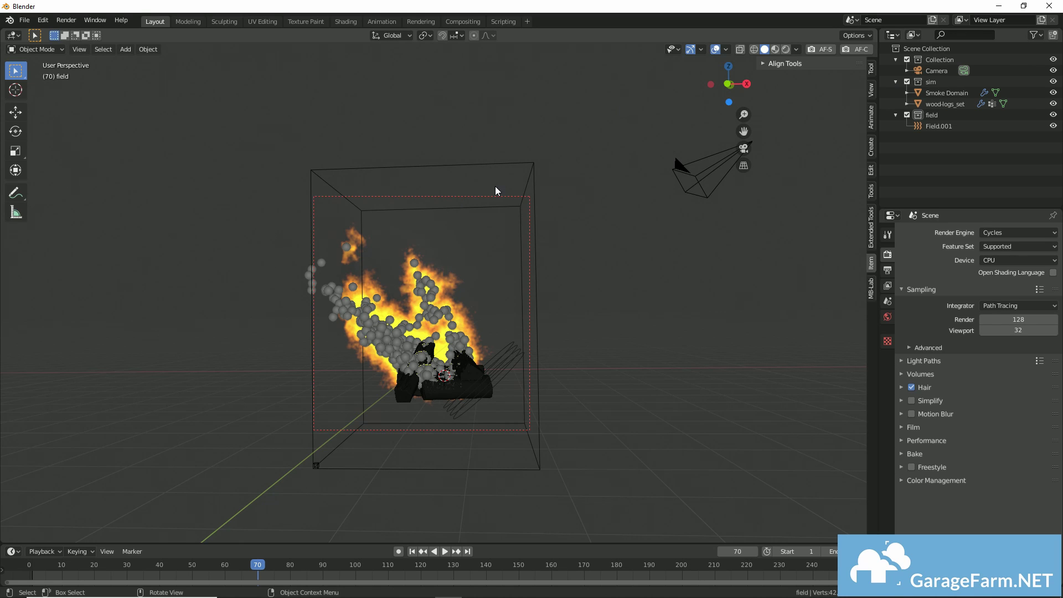
pyautogui.press('z')
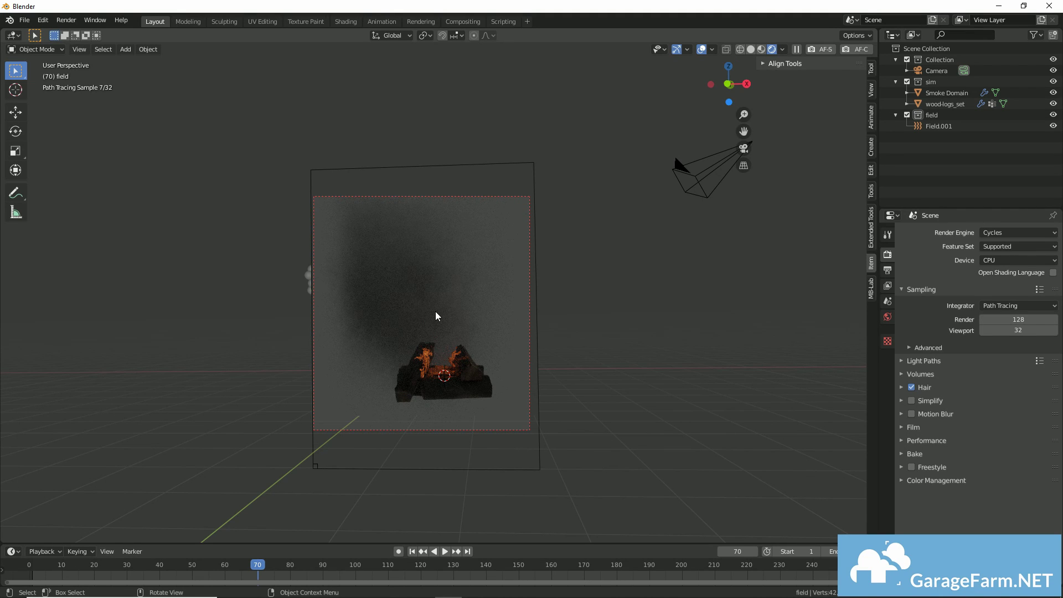
# Step: Select the smoke domain, open a Shader Editor beside the 3D viewport and frame the domain material's Principled Volume node
pyautogui.click(435, 316)
pyautogui.click(532, 162)
pyautogui.rightClick(609, 35)
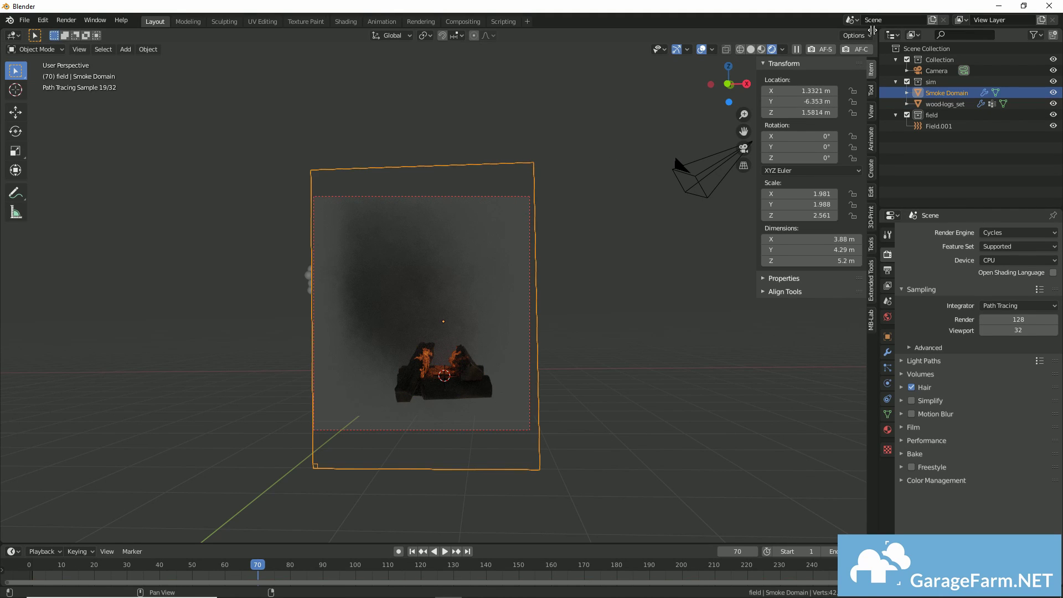
pyautogui.click(609, 49)
pyautogui.click(620, 35)
pyautogui.click(644, 148)
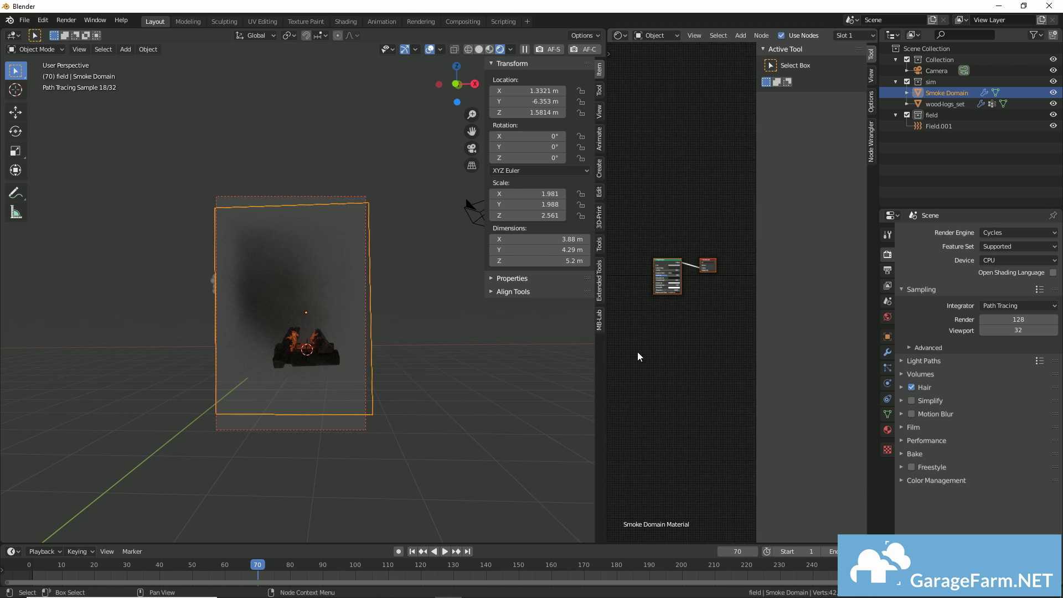
pyautogui.press('Home')
pyautogui.moveTo(753, 208); pyautogui.dragTo(823, 231)
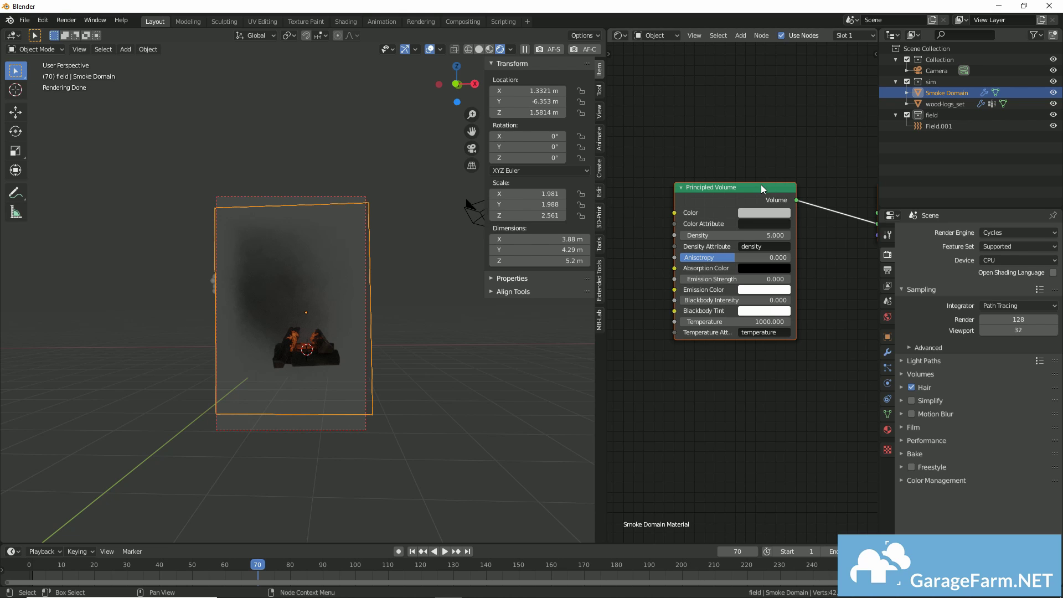
# Step: Set the Principled Volume's blackbody intensity to 1 and its temperature to 2000
pyautogui.click(764, 300)
pyautogui.press('Return')
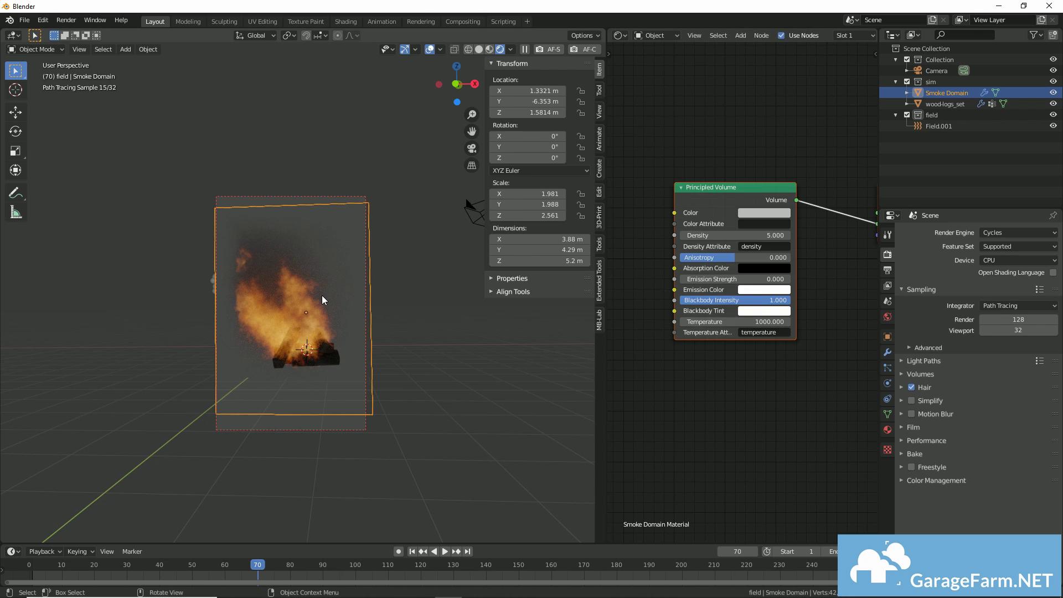
pyautogui.click(736, 321)
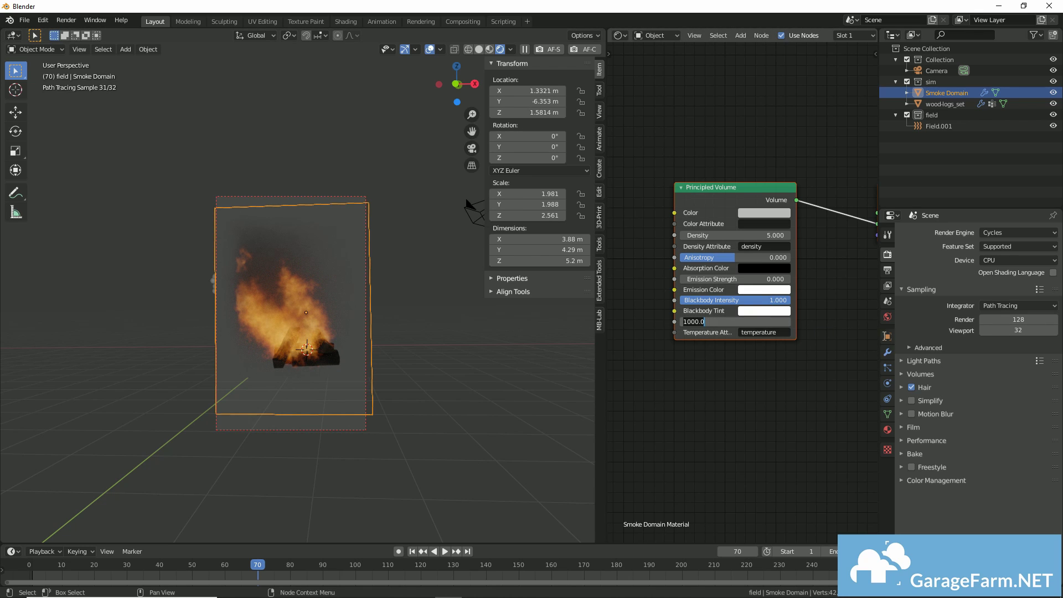
pyautogui.write('2000')
pyautogui.press('Return')
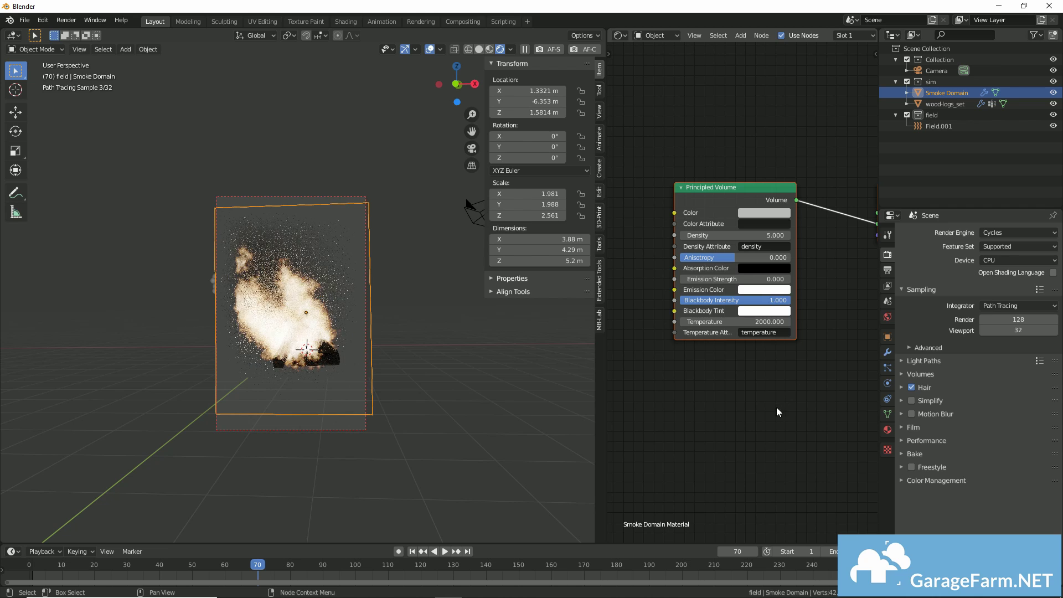
# Step: Set the Principled Volume's density to 10 and select the wood logs
pyautogui.moveTo(391, 300); pyautogui.dragTo(311, 337, button='middle')
pyautogui.click(788, 237)
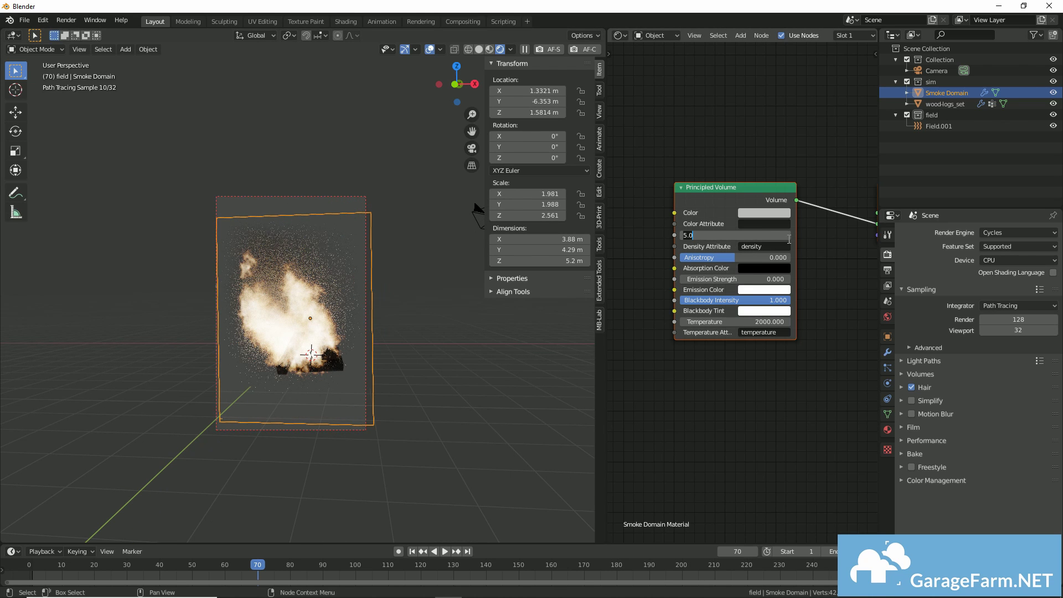
pyautogui.write('1')
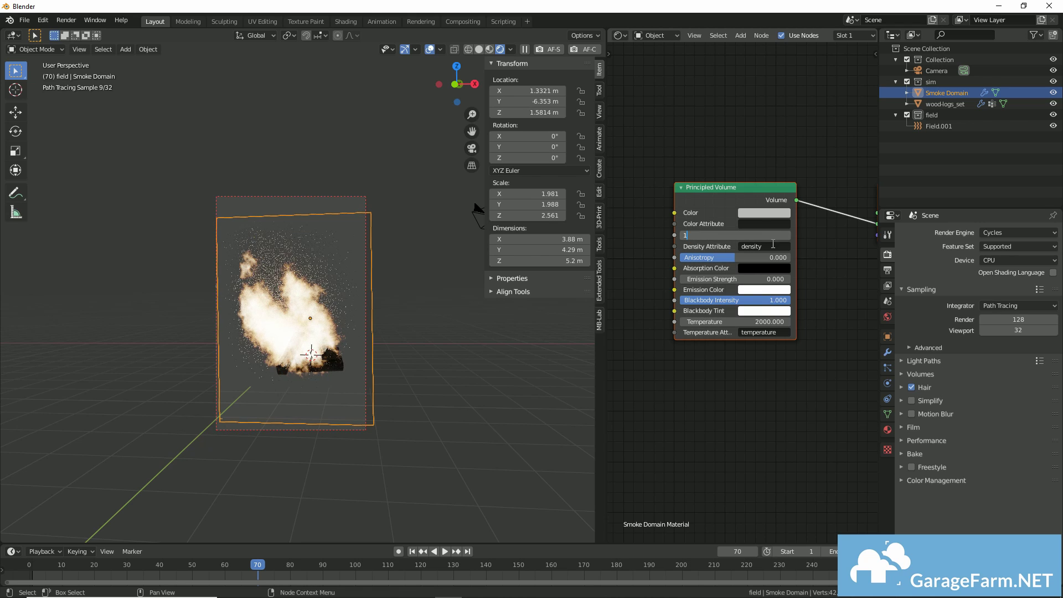
pyautogui.write('.00')
pyautogui.press('Return')
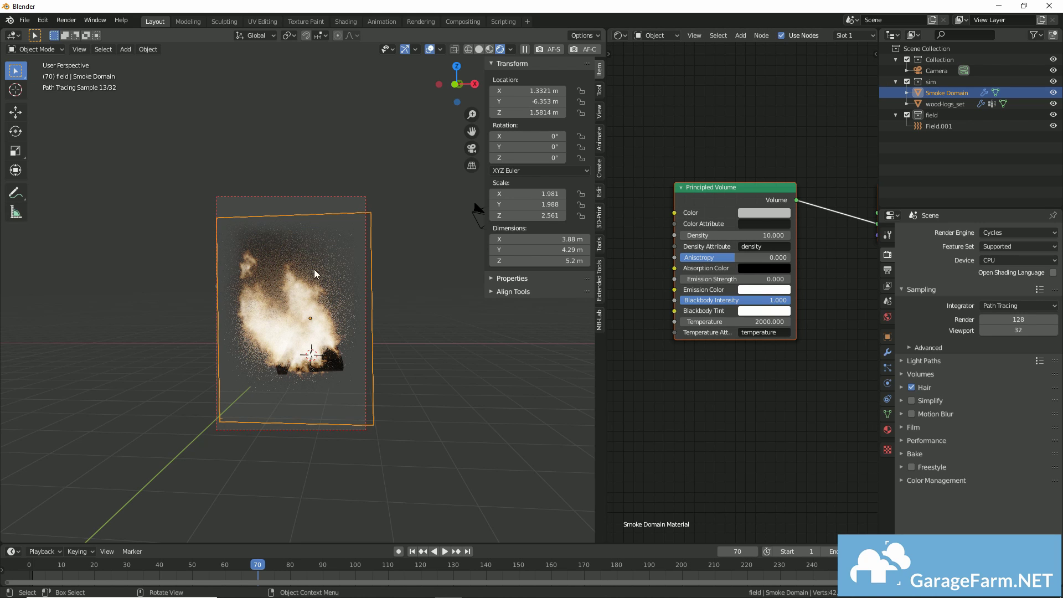
pyautogui.click(299, 357)
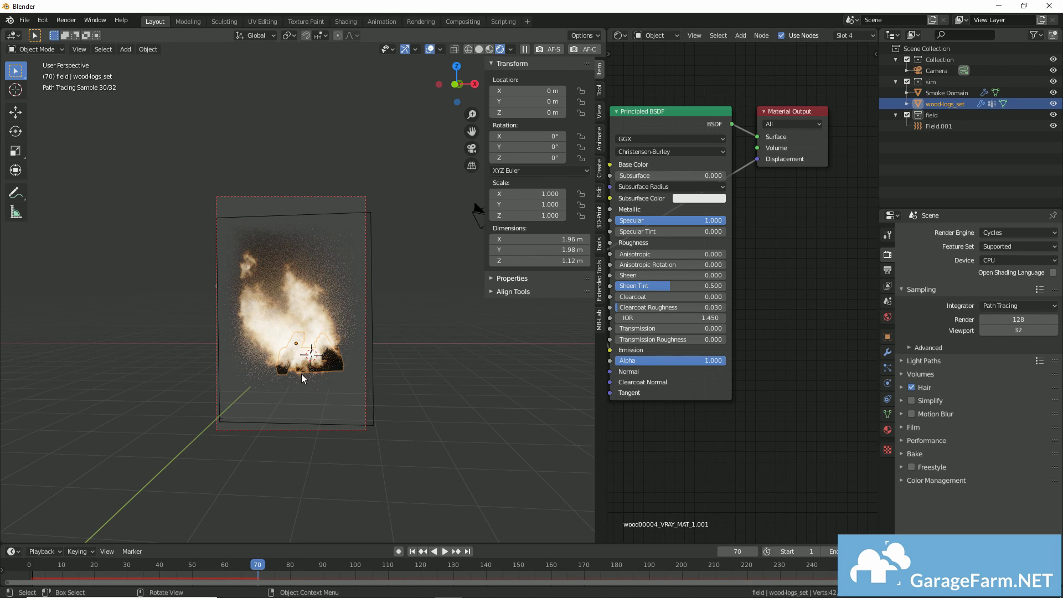
pyautogui.click(370, 319)
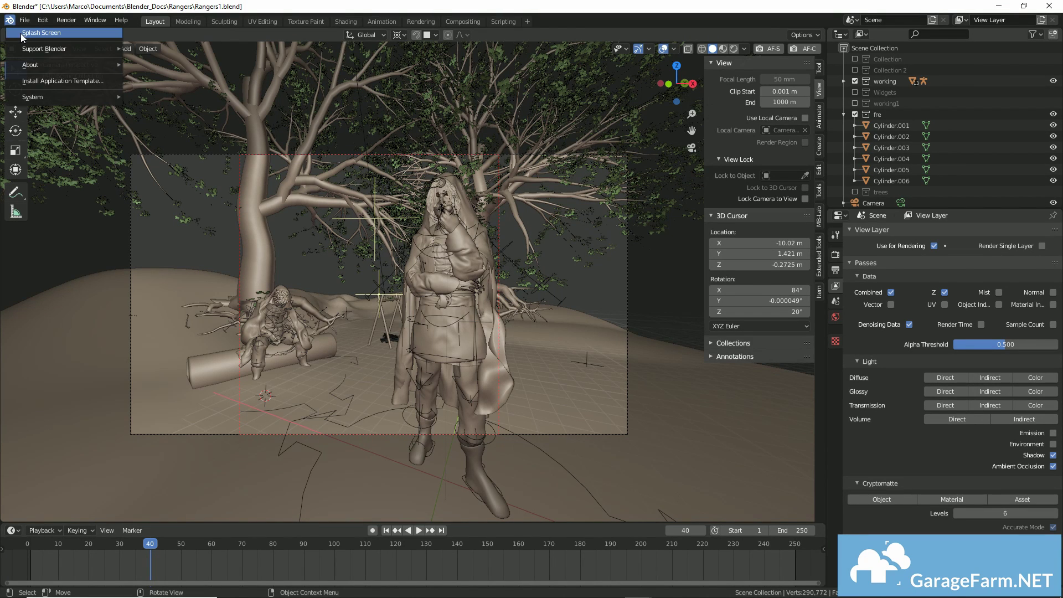
# Step: Check the Blender version and build date on the splash screen and close it
pyautogui.click(41, 33)
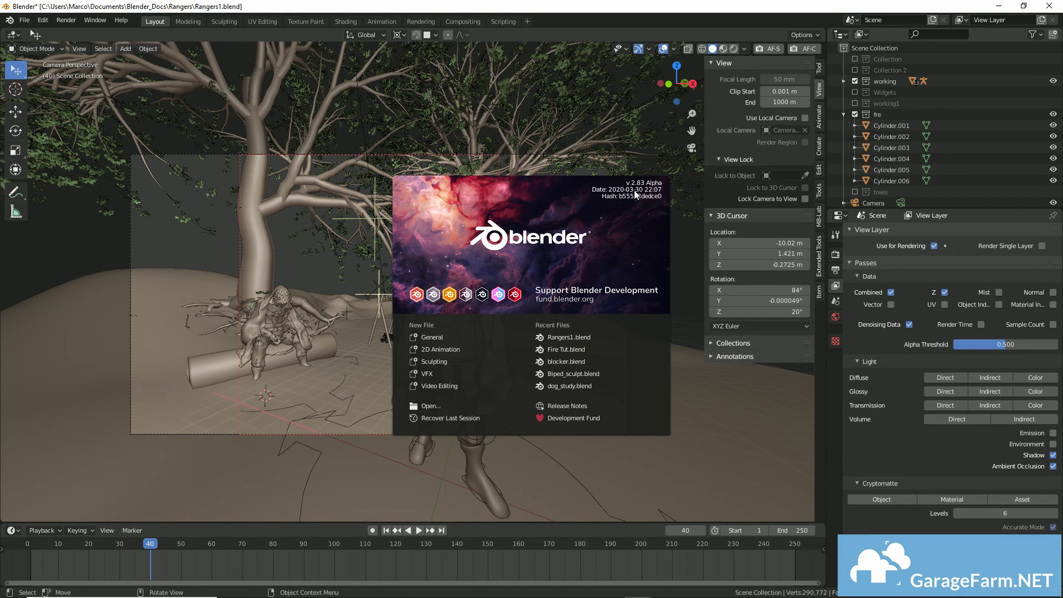
pyautogui.click(767, 429)
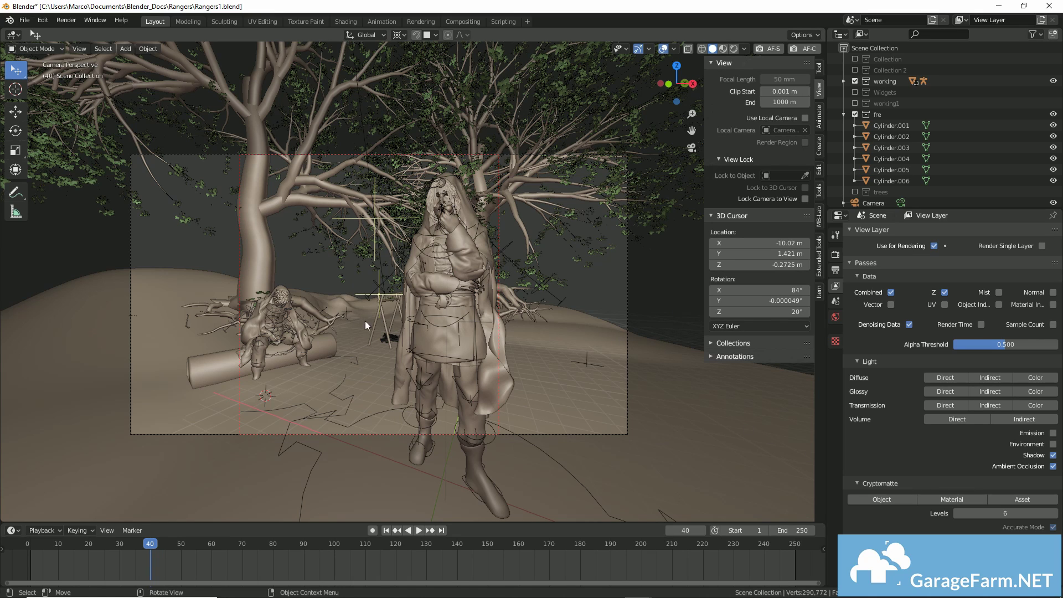
# Step: Leave the camera view of the Rangers scene and place the 3D cursor on the campfire logs
pyautogui.press('KP_0')
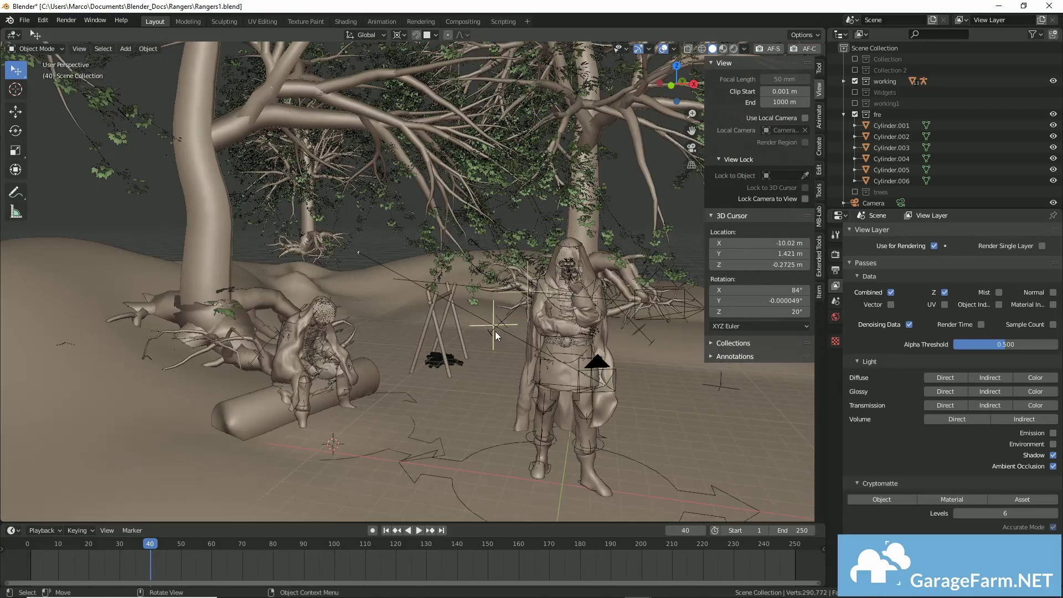
pyautogui.moveTo(494, 331); pyautogui.dragTo(473, 365, button='middle')
pyautogui.keyDown('shift'); pyautogui.rightClick(415, 414); pyautogui.keyUp('shift')
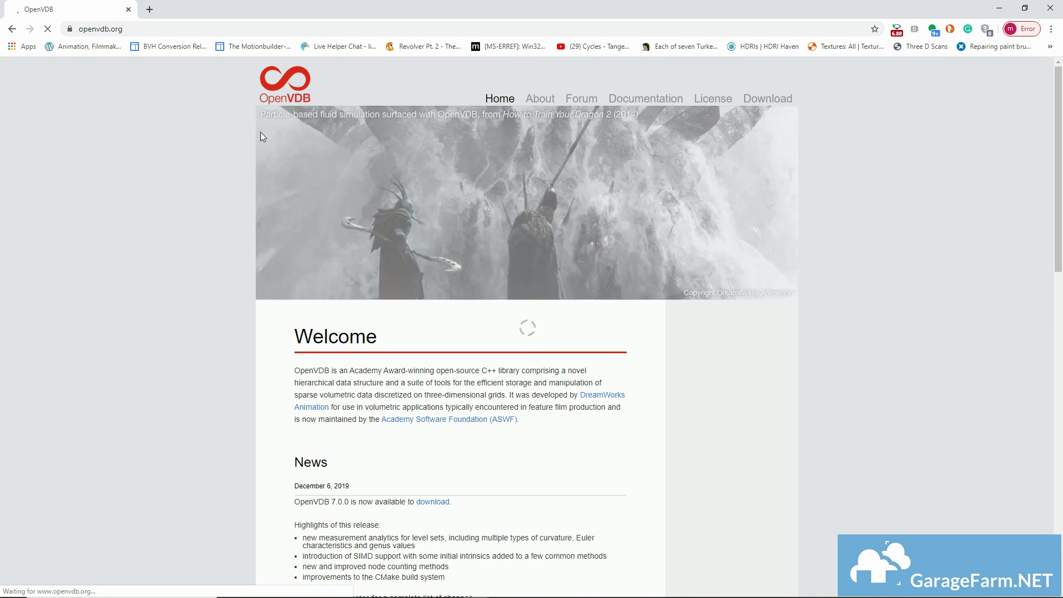
# Step: Find the fire.vdb sample model on the OpenVDB site's download page and switch back to Blender
pyautogui.scroll(-3, 536, 260)
pyautogui.scroll(-15, 536, 260)
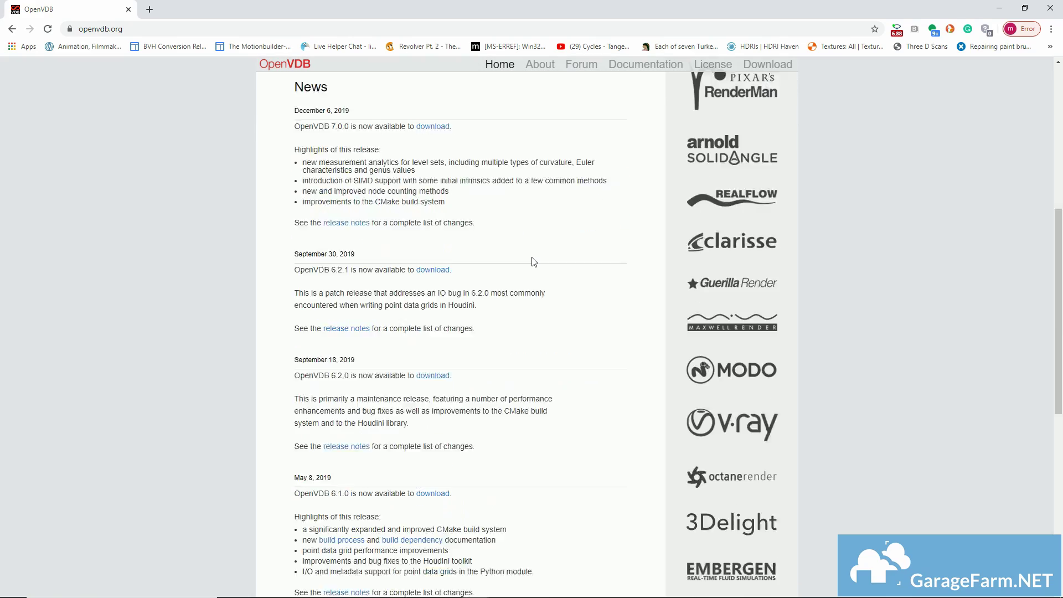
pyautogui.scroll(18, 534, 261)
pyautogui.click(764, 100)
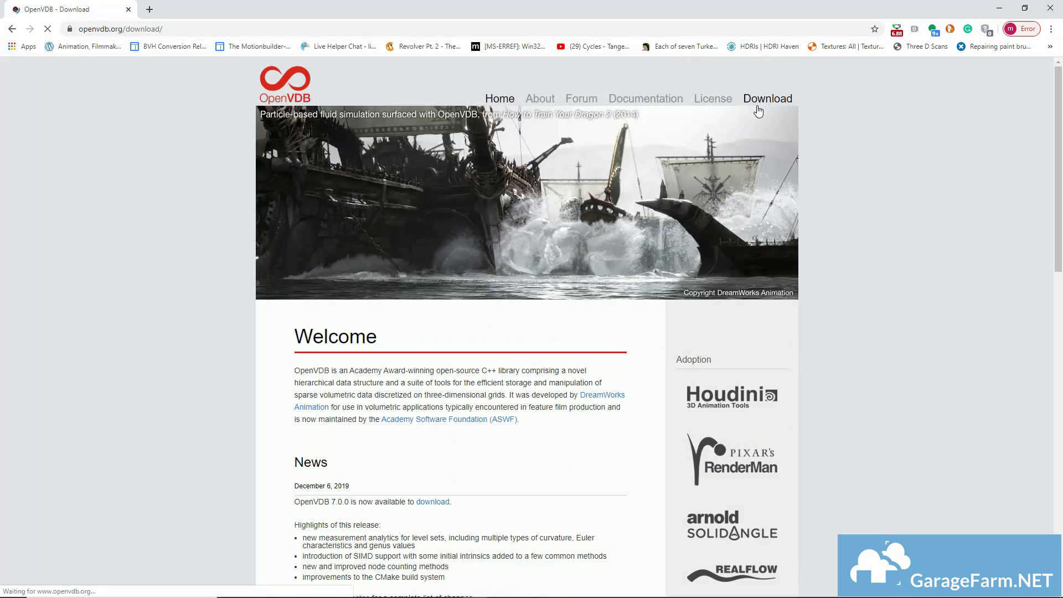
pyautogui.scroll(-8, 452, 265)
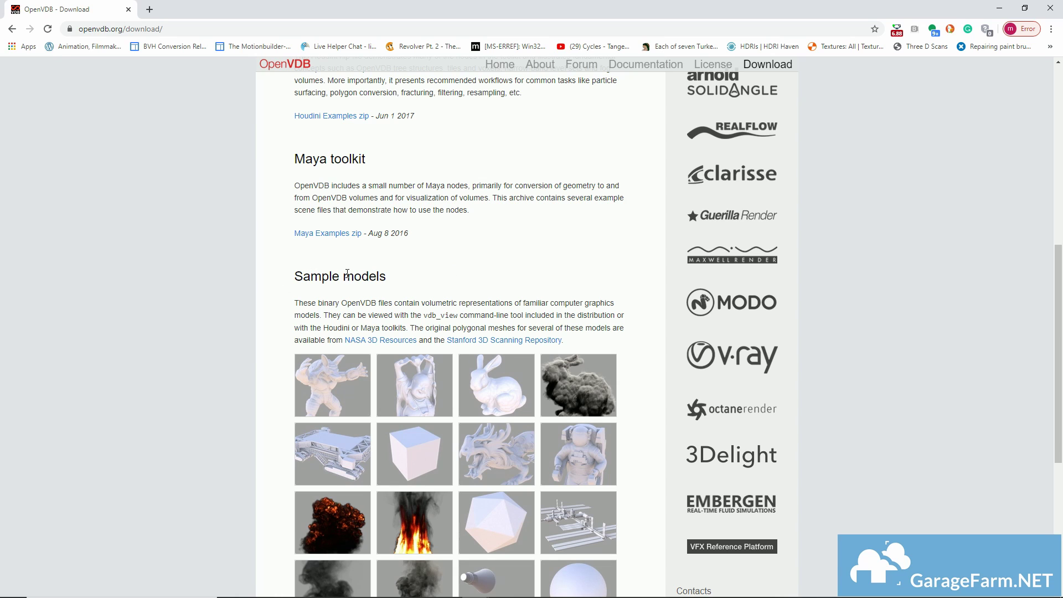
pyautogui.scroll(-3, 355, 271)
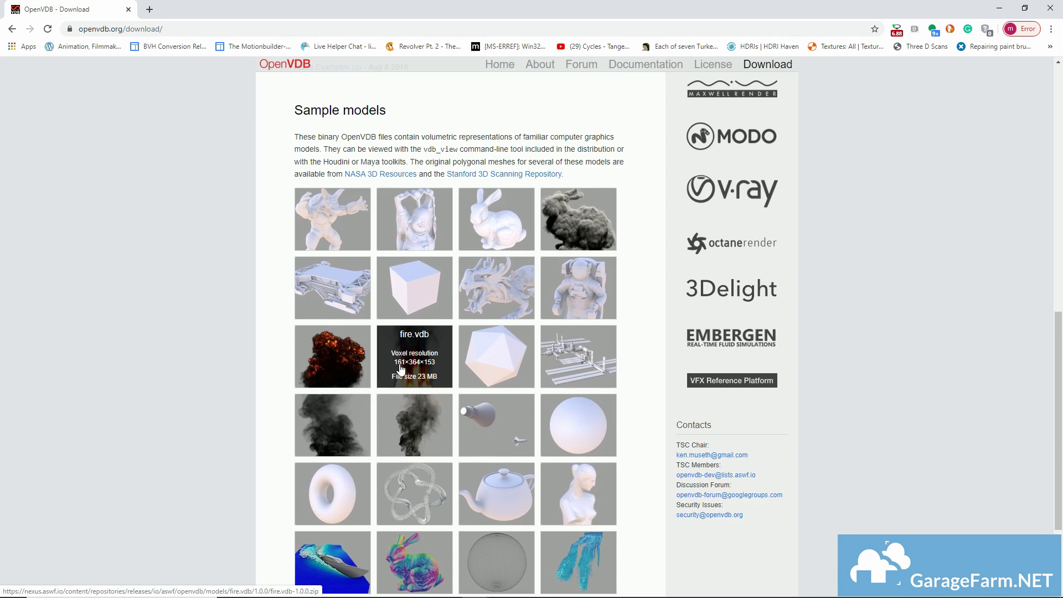
pyautogui.scroll(-2, 403, 368)
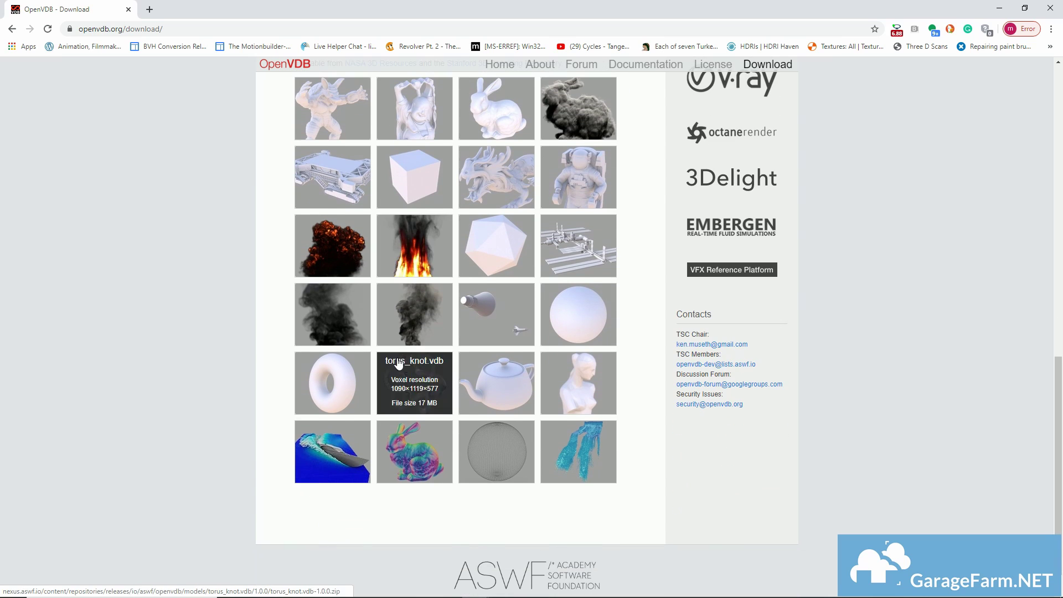
pyautogui.click(418, 252)
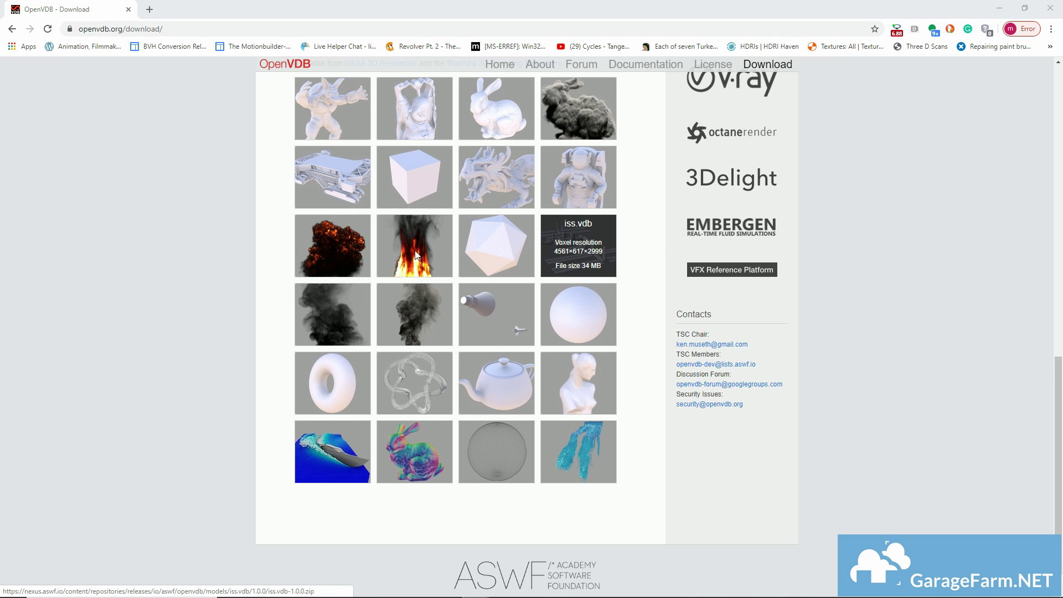
pyautogui.click(1002, 8)
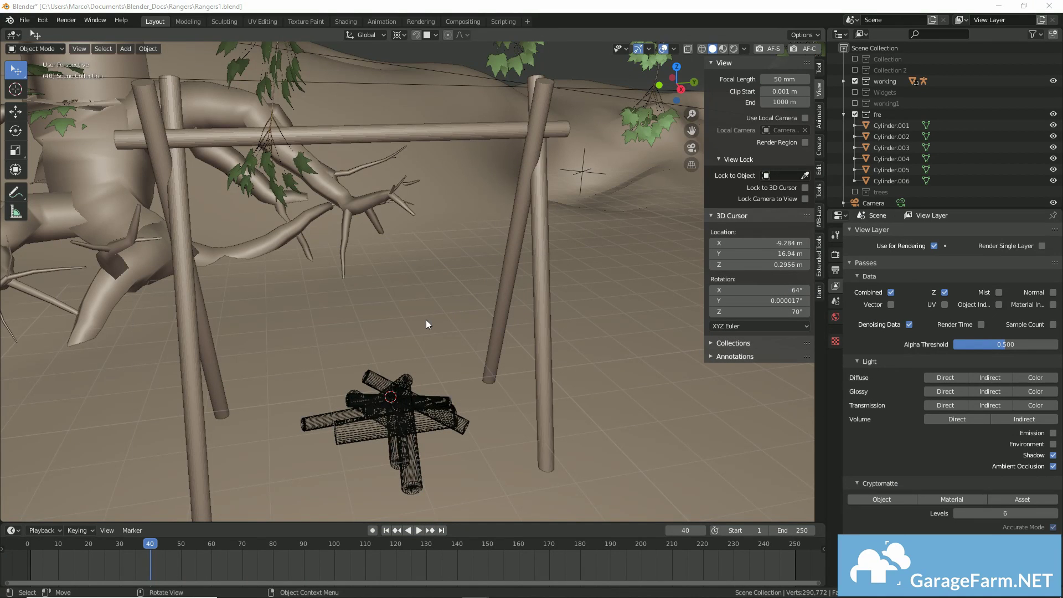
# Step: Reposition the 3D cursor on the campfire logs and start adding a volume by OpenVDB import
pyautogui.moveTo(426, 319)
pyautogui.mouseDown(button='middle')
pyautogui.moveTo(411, 317)
pyautogui.moveTo(420, 306)
pyautogui.moveTo(420, 332)
pyautogui.moveTo(440, 313)
pyautogui.mouseUp(button='middle')
pyautogui.keyDown('shift'); pyautogui.rightClick(407, 313); pyautogui.keyUp('shift')
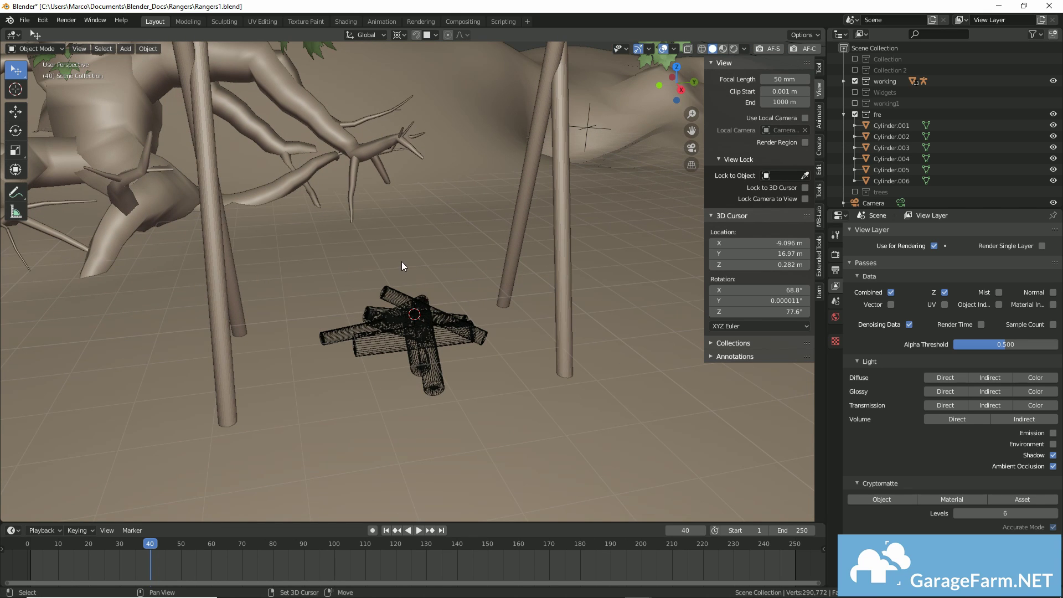
pyautogui.hotkey('shift', 'a')
pyautogui.moveTo(402, 266)
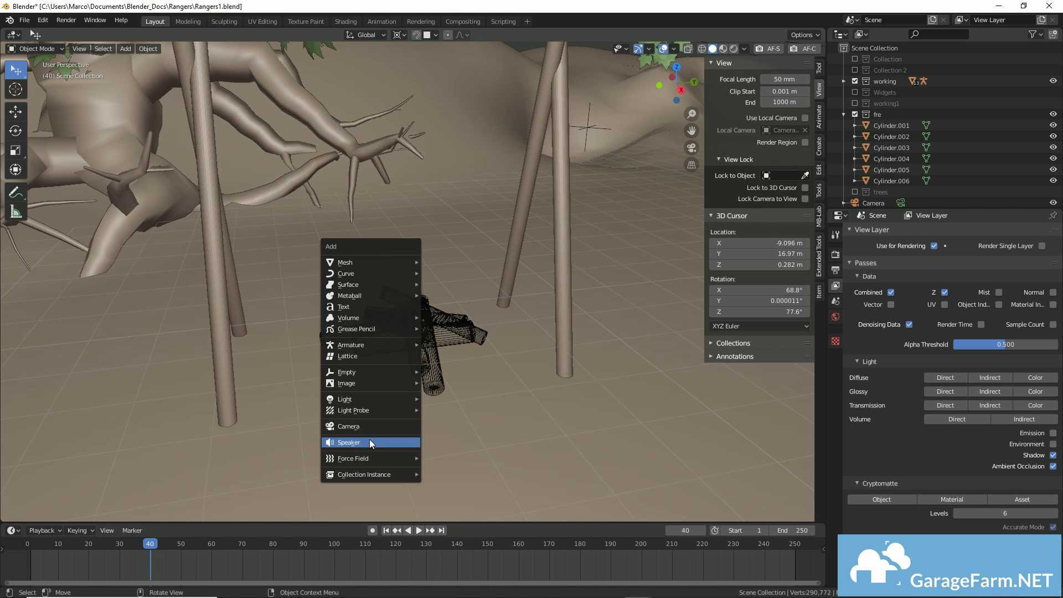
pyautogui.moveTo(377, 341)
pyautogui.moveTo(373, 317)
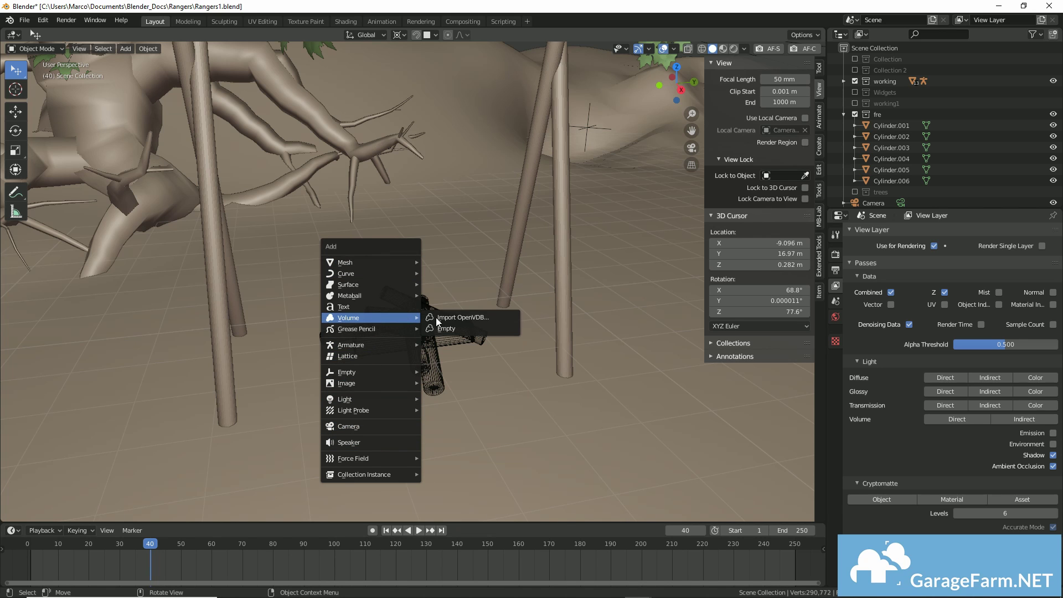
pyautogui.click(482, 317)
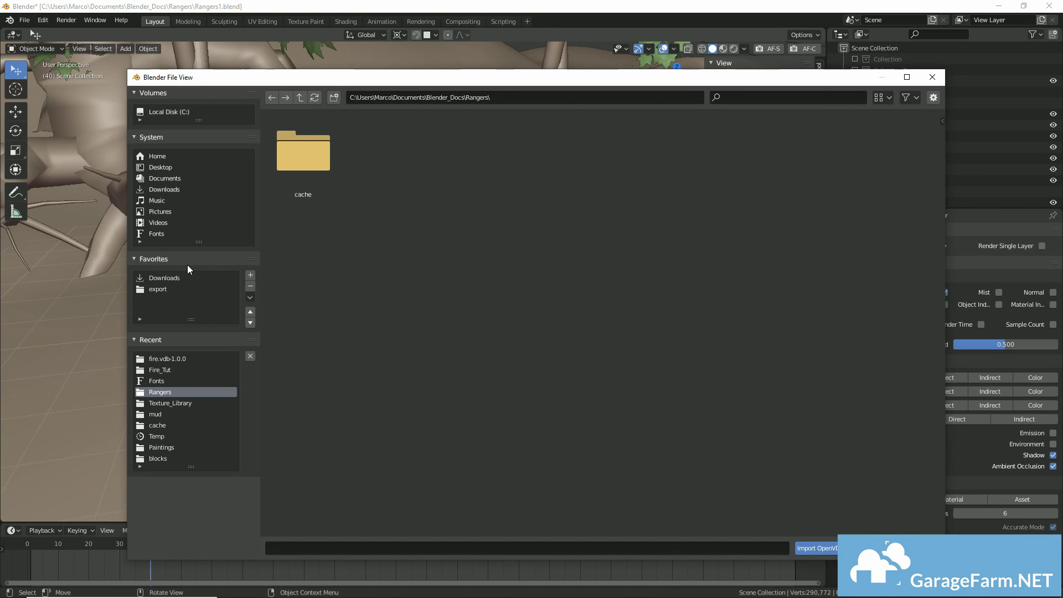
# Step: Import fire.vdb from the fire.vdb-1.0.0 folder inside Downloads, Assets_n_resources, objects
pyautogui.click(166, 277)
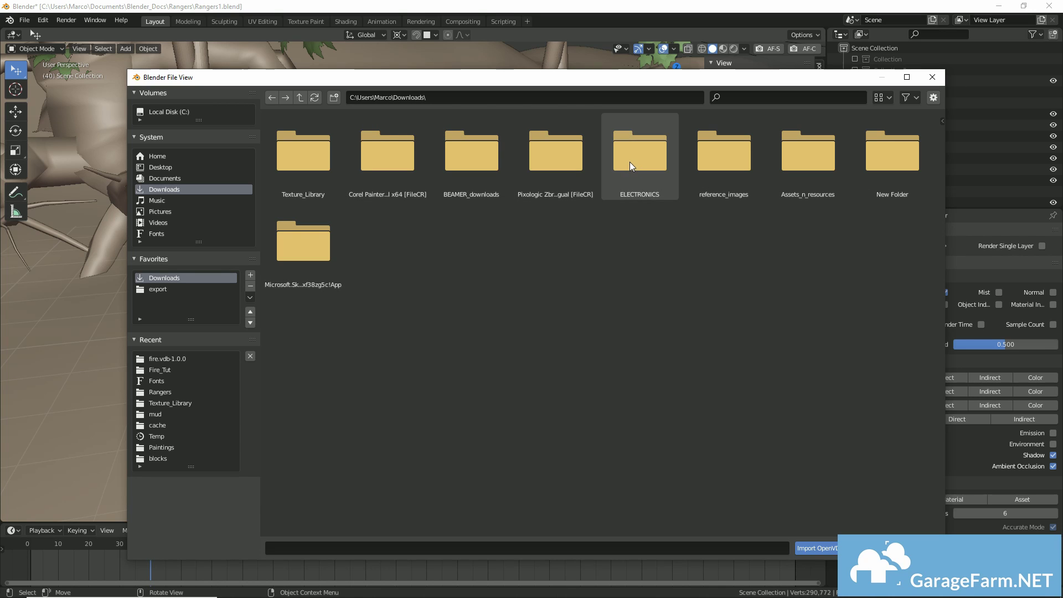
pyautogui.doubleClick(806, 164)
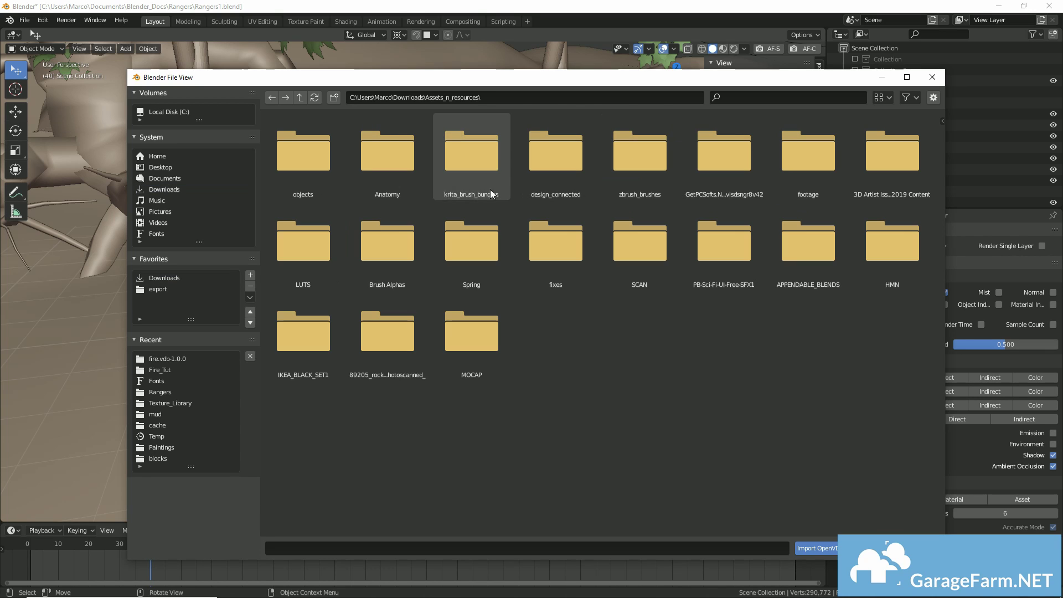
pyautogui.doubleClick(316, 178)
pyautogui.doubleClick(315, 177)
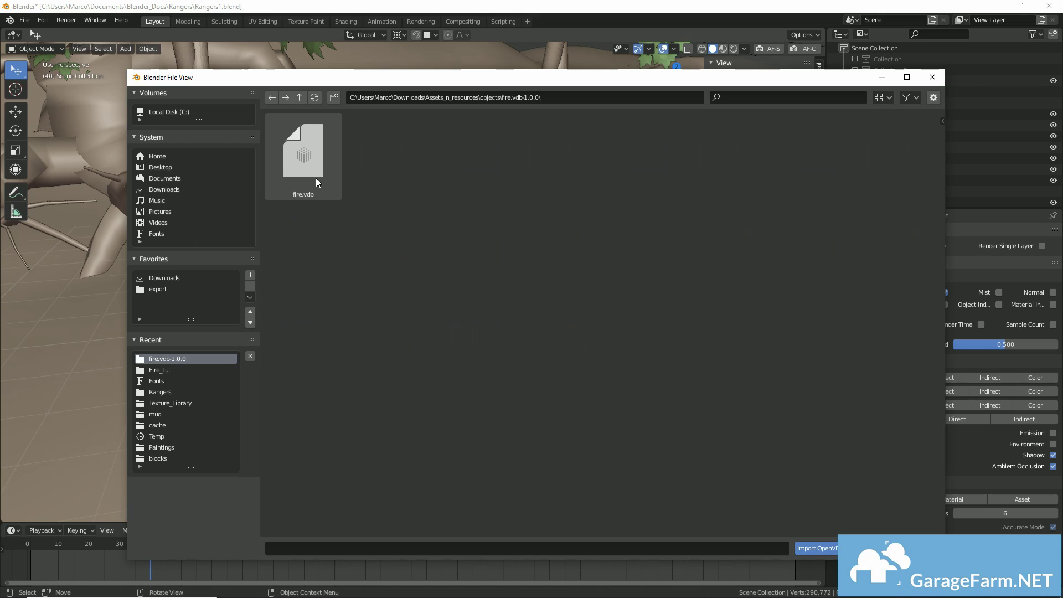
pyautogui.click(315, 177)
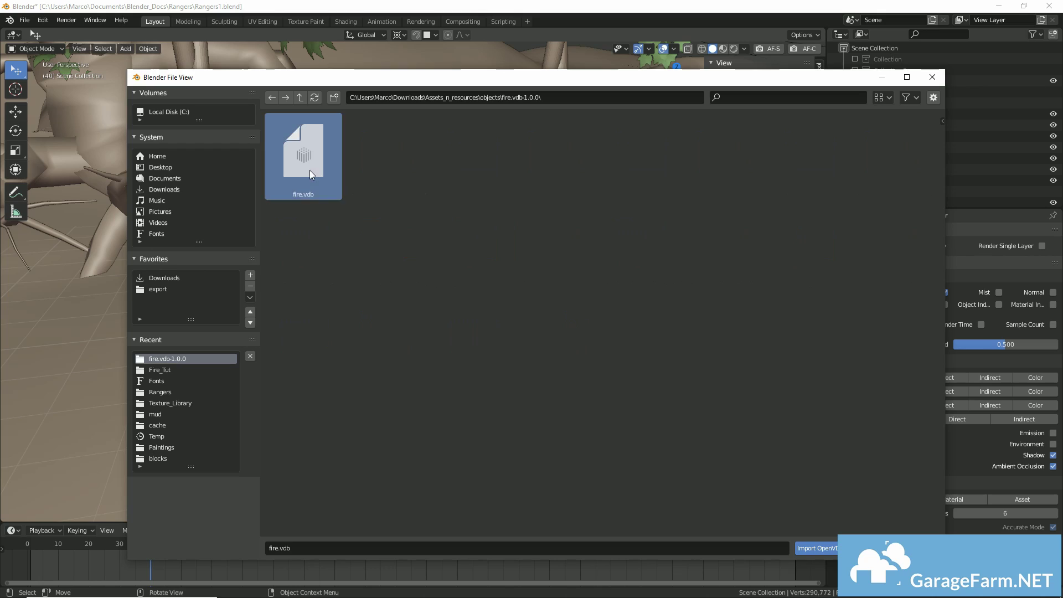
pyautogui.click(816, 548)
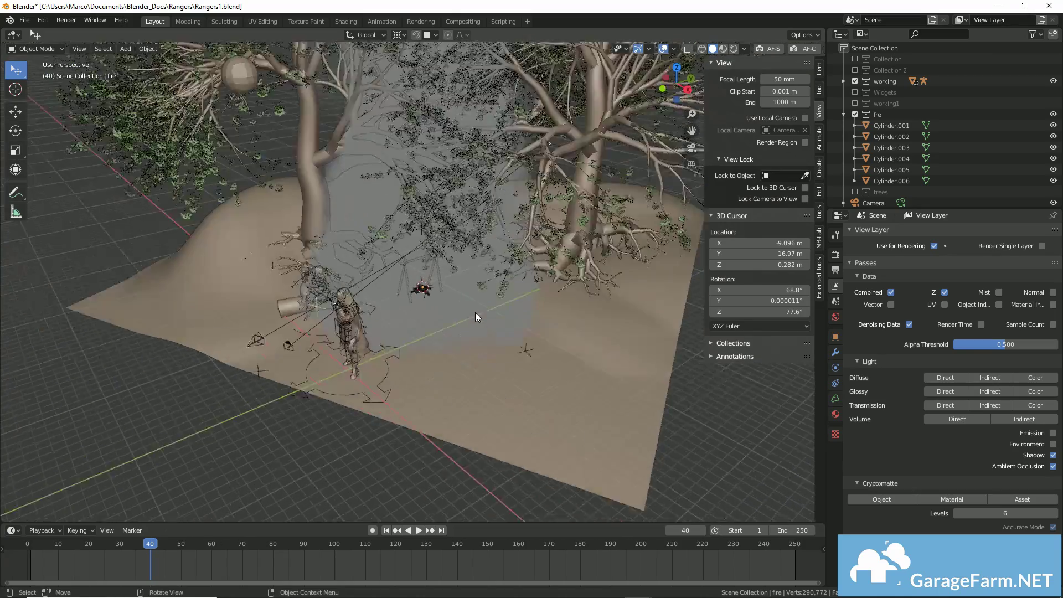
# Step: Scale the imported fire volume to about 0.13, and reduce it again to fit over the campfire logs
pyautogui.scroll(2, 475, 316)
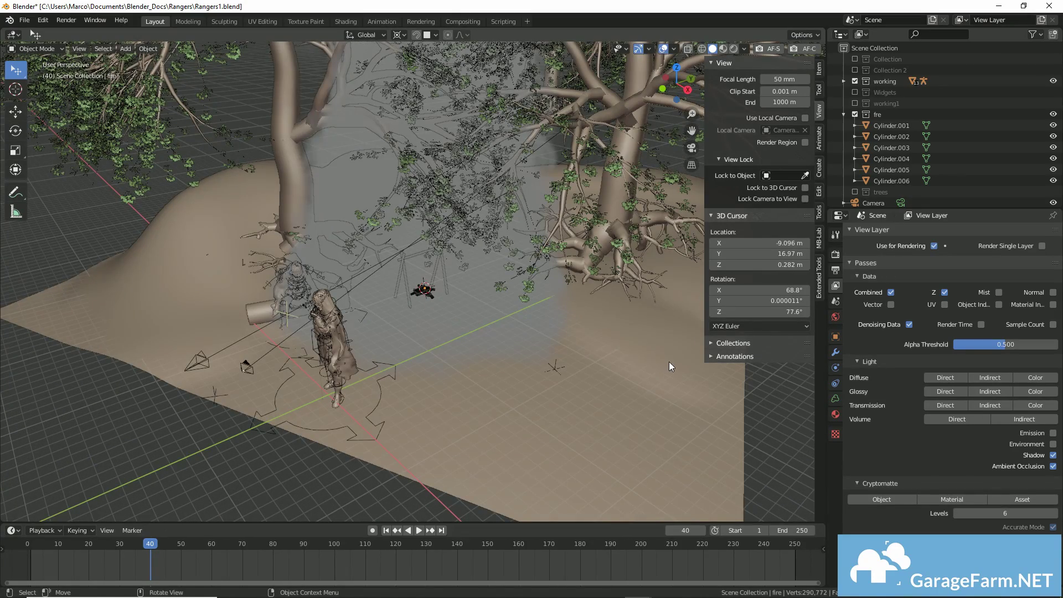
pyautogui.press('s')
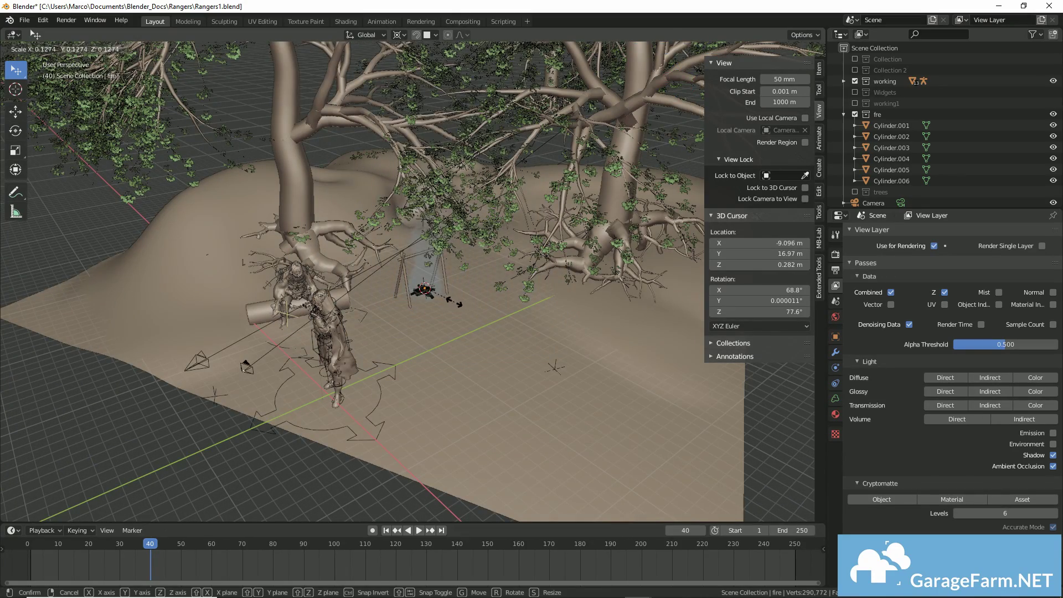
pyautogui.click(454, 302)
pyautogui.press('KP_Decimal')
pyautogui.press('s')
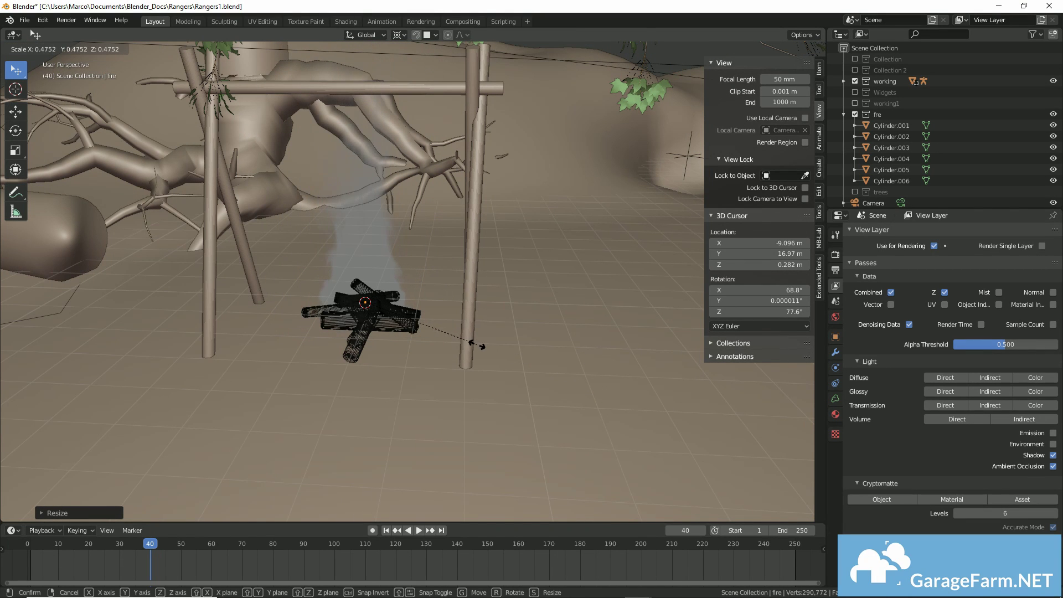
pyautogui.click(510, 352)
pyautogui.moveTo(450, 349); pyautogui.dragTo(496, 329, button='middle')
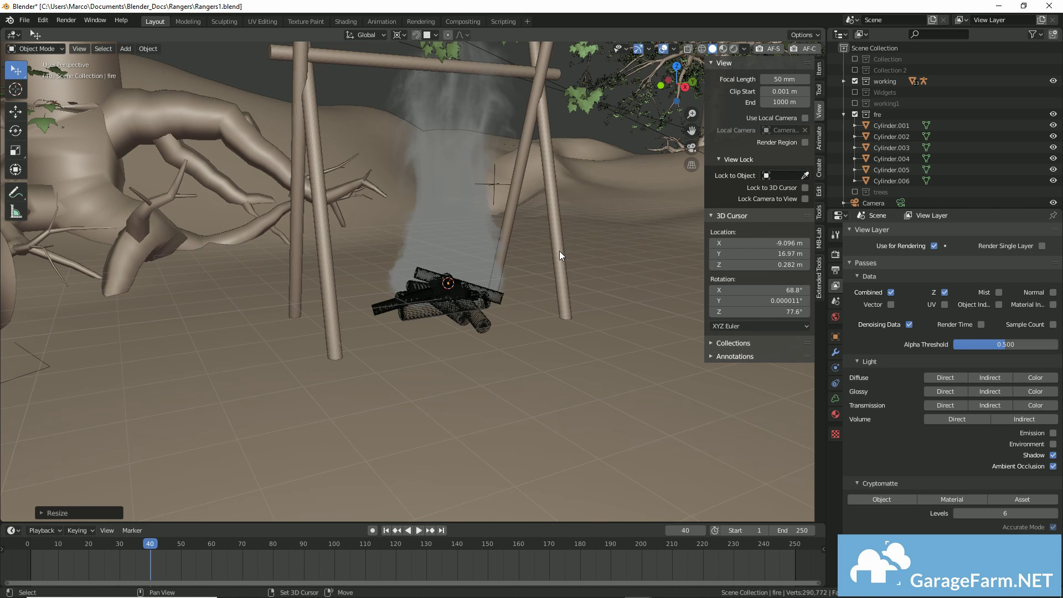
# Step: Play through the timeline up to frame 89 and check whether the imported fire volume animates
pyautogui.scroll(3, 559, 251)
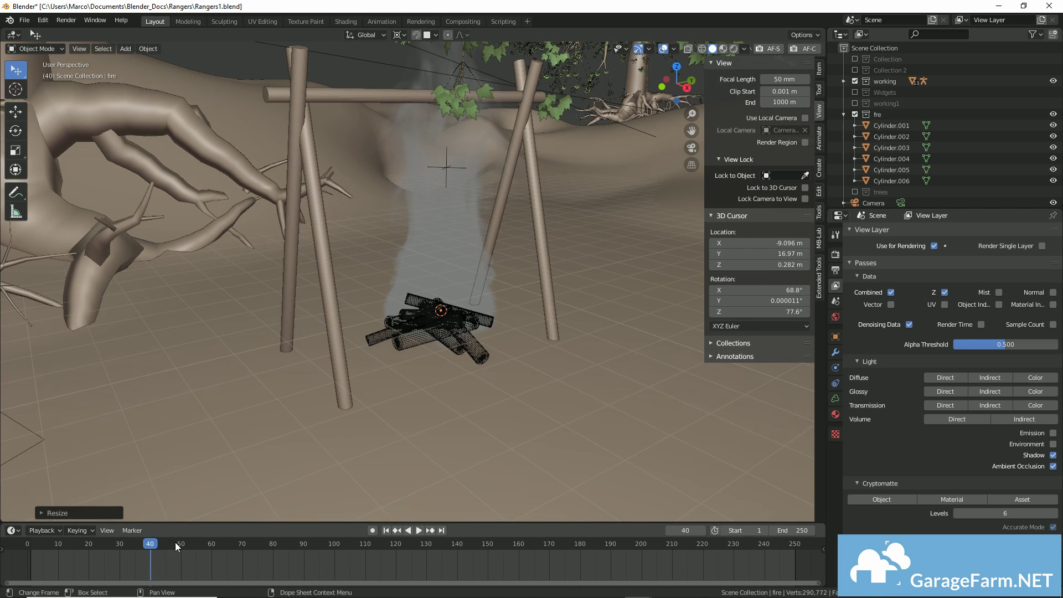
pyautogui.press('space')
pyautogui.click(258, 543)
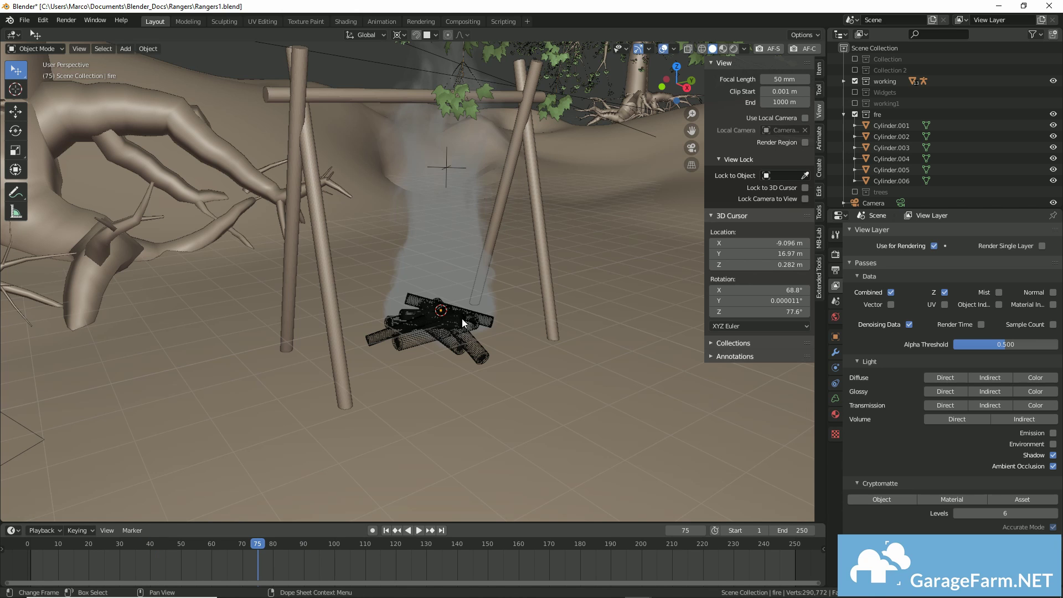
pyautogui.press('Up')
pyautogui.moveTo(505, 277); pyautogui.dragTo(392, 269, button='middle')
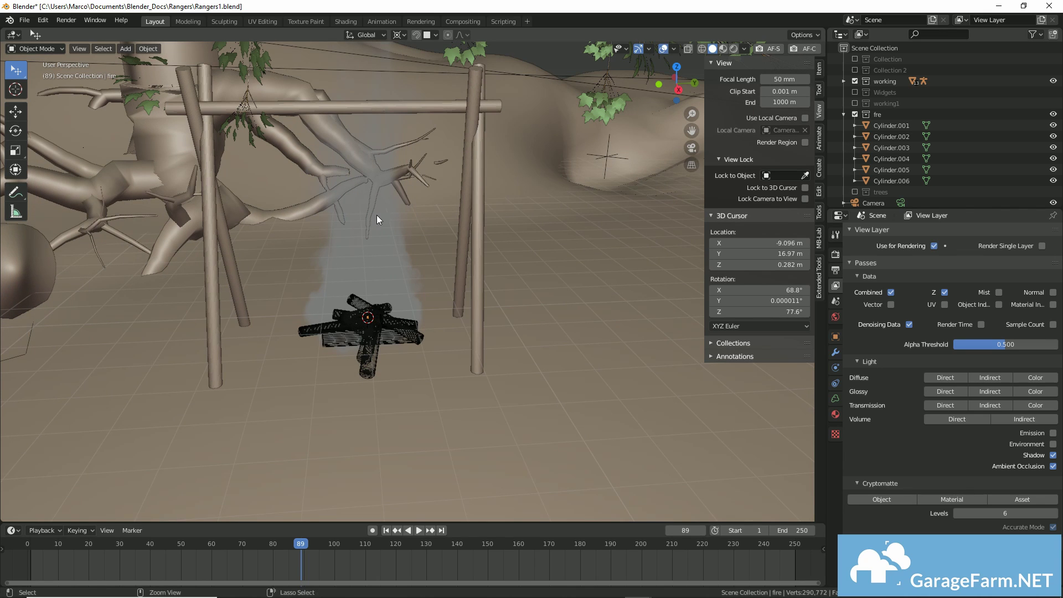
# Step: Set a render region around the campfire and split the 3D viewport to show a Shader Editor beside it
pyautogui.press('b')
pyautogui.moveTo(233, 94); pyautogui.dragTo(456, 364)
pyautogui.moveTo(822, 36); pyautogui.dragTo(557, 54)
pyautogui.click(559, 34)
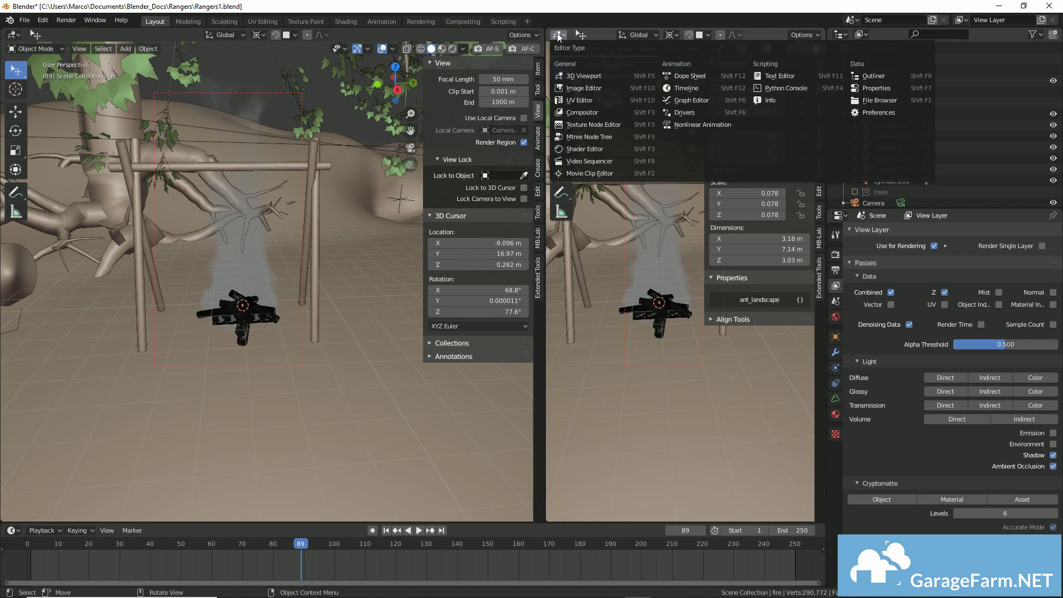
pyautogui.click(581, 148)
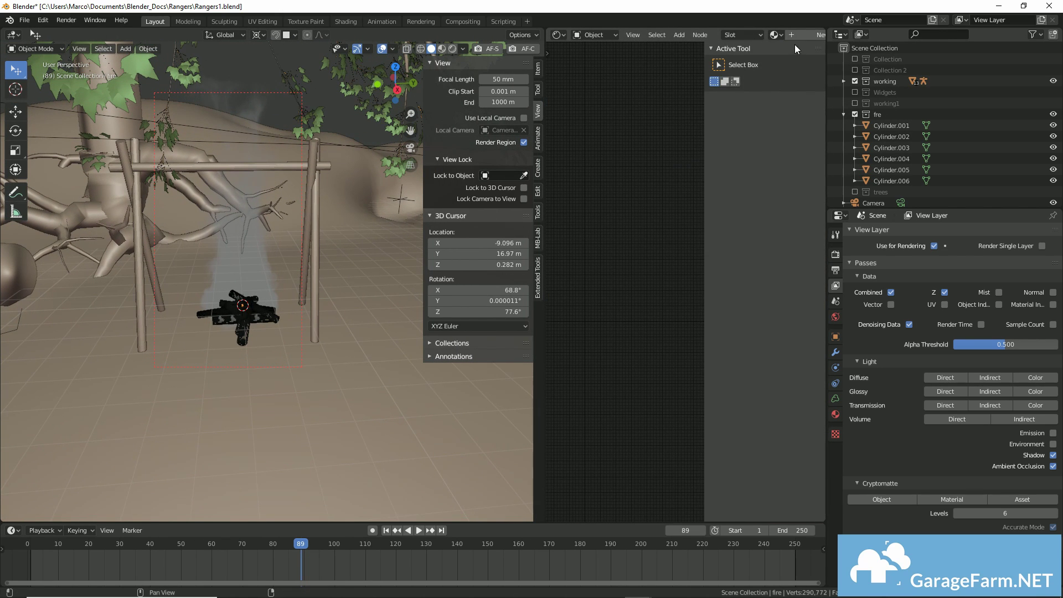
# Step: Create a new material for the fire volume and hide the node editor's sidebar to show its nodes
pyautogui.click(812, 34)
pyautogui.scroll(4, 621, 209)
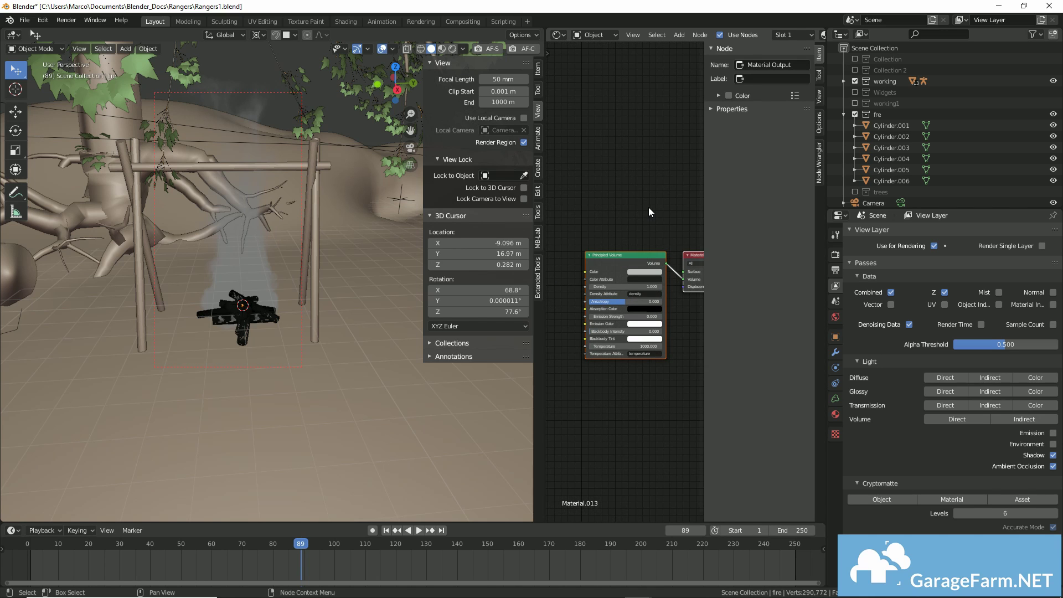
pyautogui.press('n')
pyautogui.scroll(1, 701, 248)
pyautogui.moveTo(730, 193); pyautogui.dragTo(695, 162, button='middle')
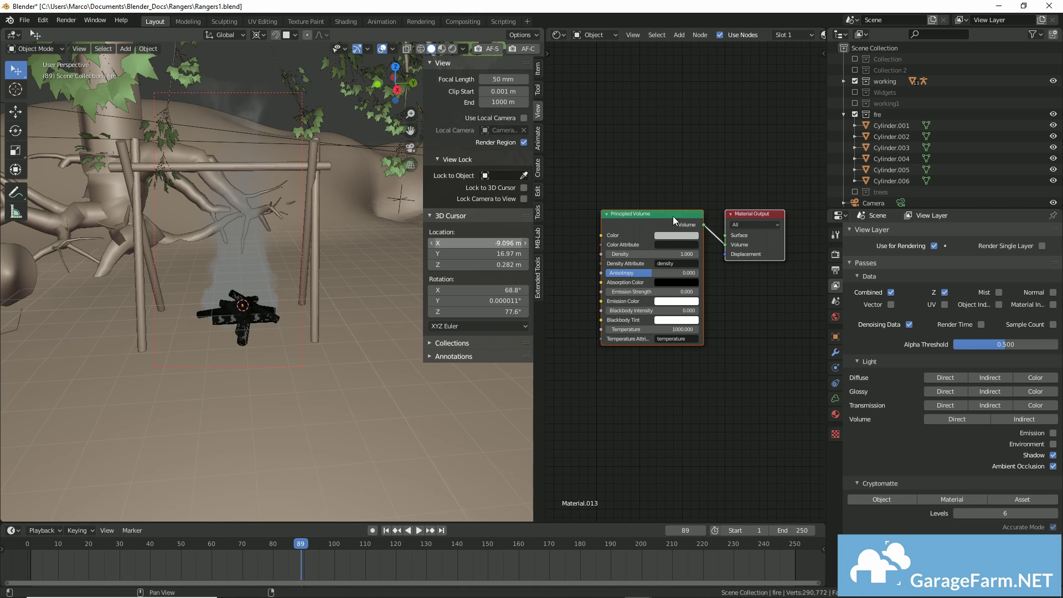
# Step: Examine the fire volume's object properties and the density and temperature grids in its volume data
pyautogui.scroll(-2, 887, 159)
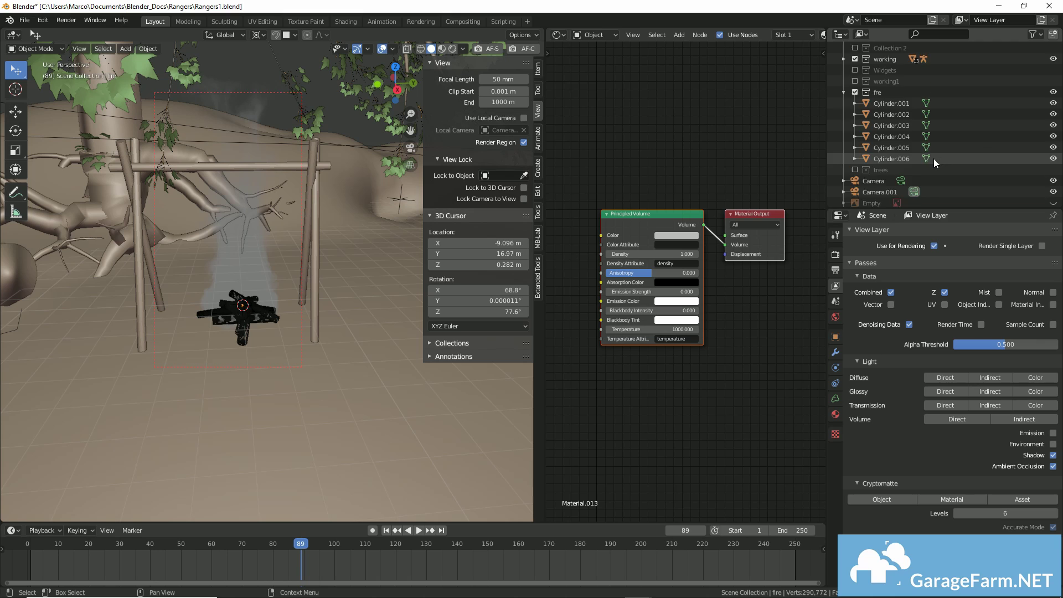
pyautogui.scroll(-3, 933, 160)
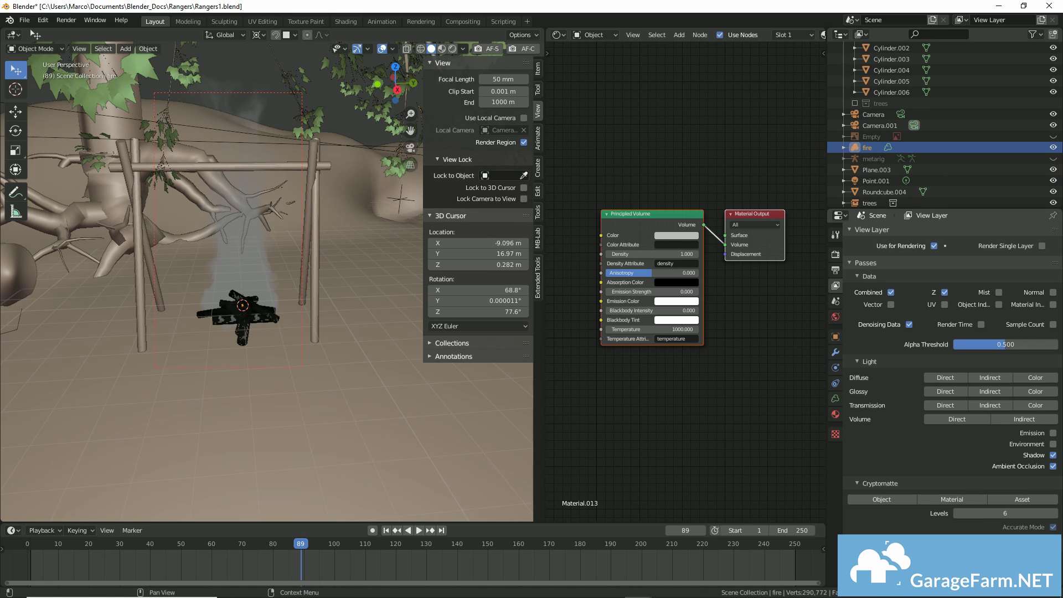
pyautogui.scroll(-2, 952, 404)
pyautogui.scroll(2, 952, 403)
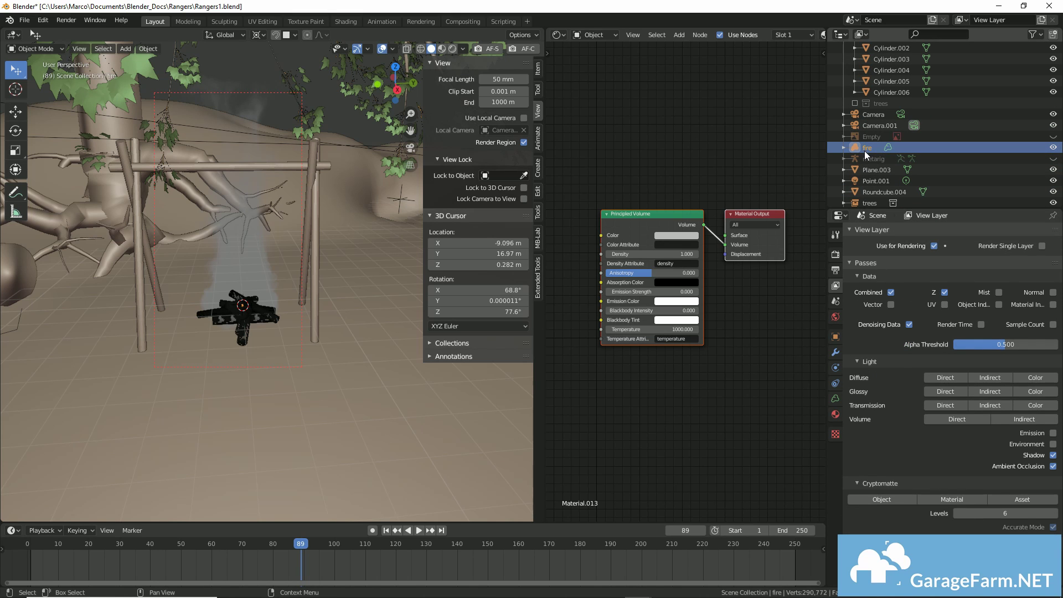
pyautogui.click(835, 336)
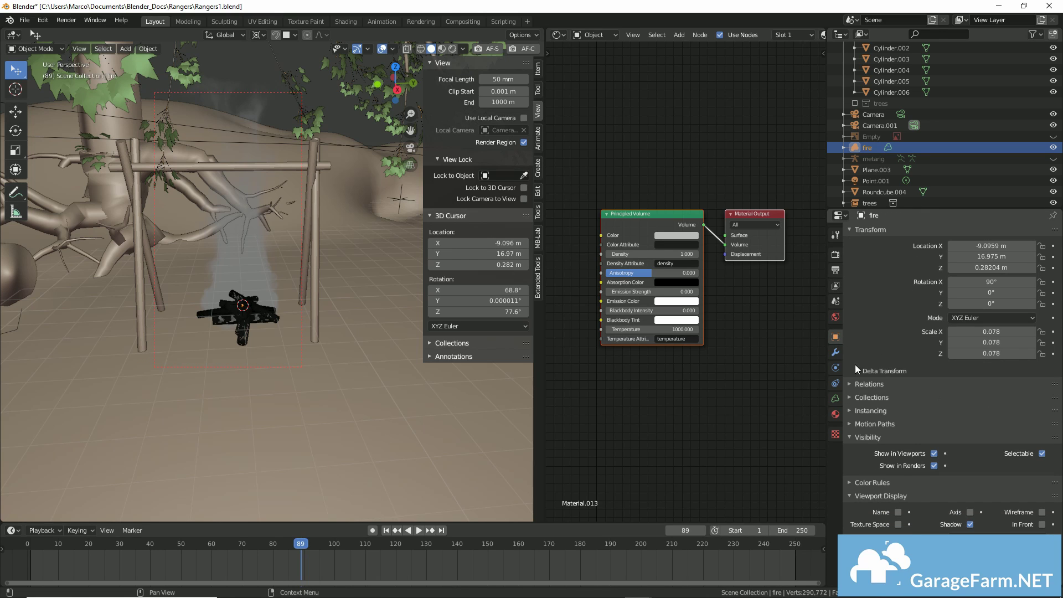
pyautogui.click(835, 398)
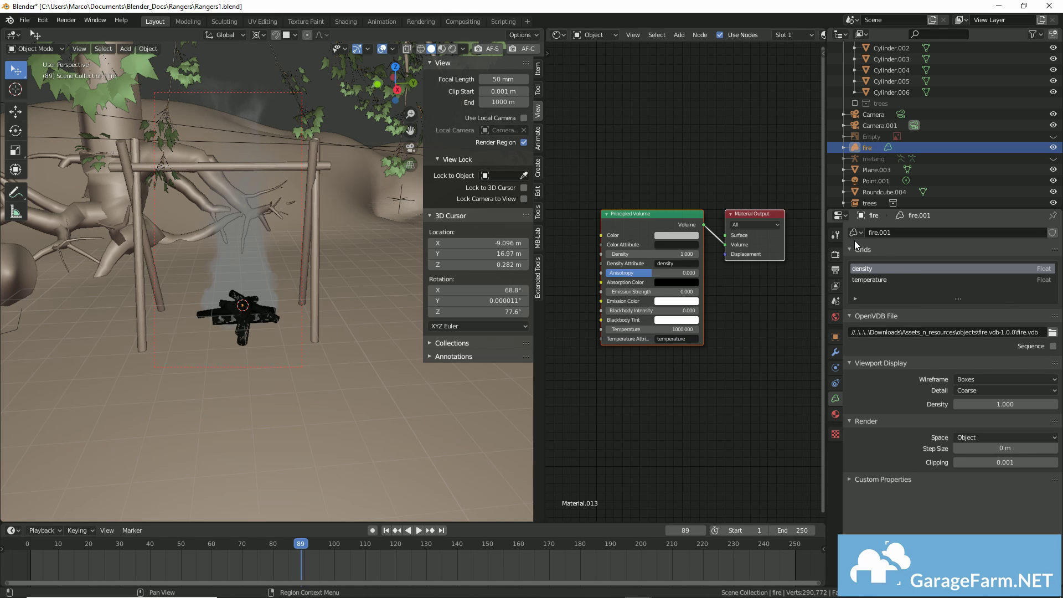
pyautogui.click(881, 281)
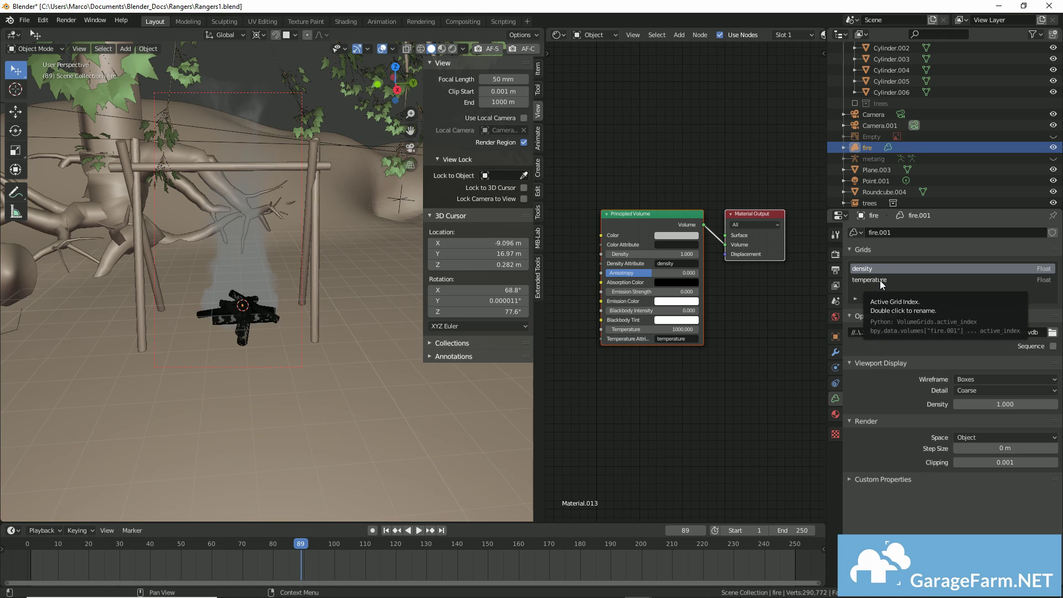
# Step: Make temperature the active grid in the fire volume's data properties
pyautogui.click(835, 336)
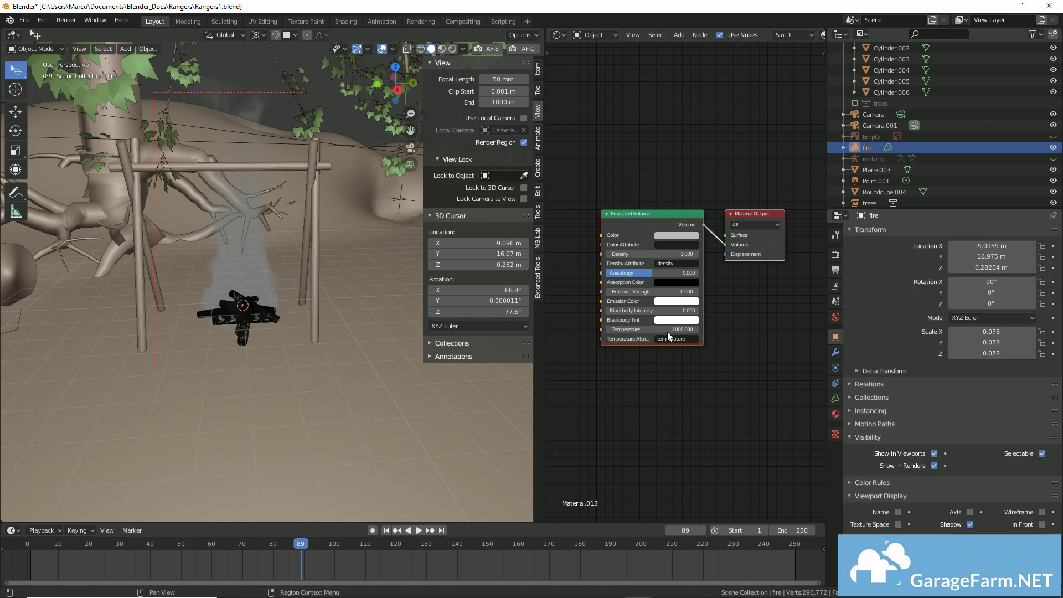
pyautogui.click(835, 316)
pyautogui.click(835, 270)
pyautogui.click(835, 434)
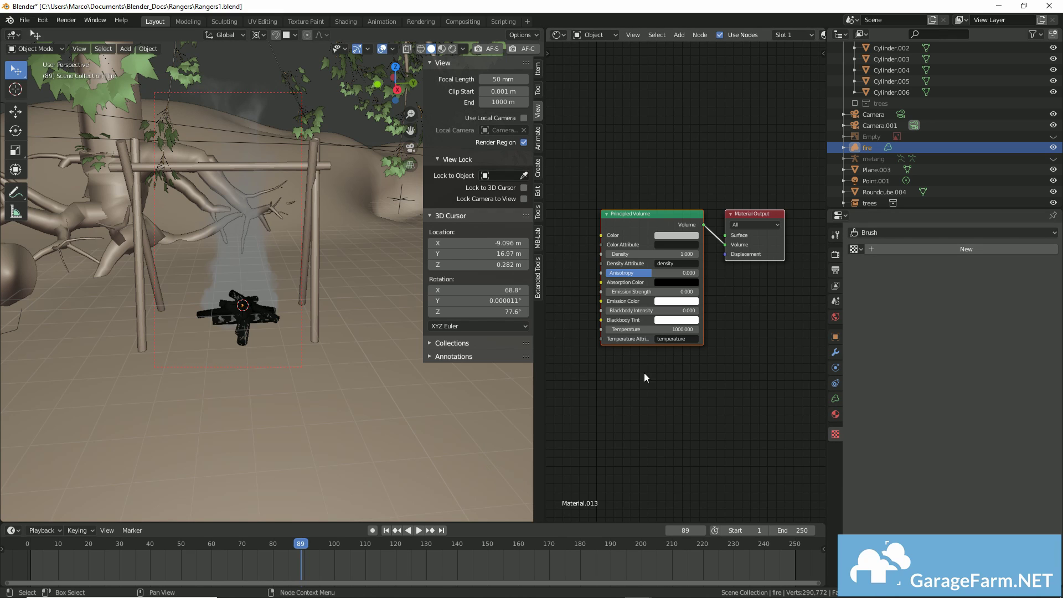
pyautogui.click(835, 398)
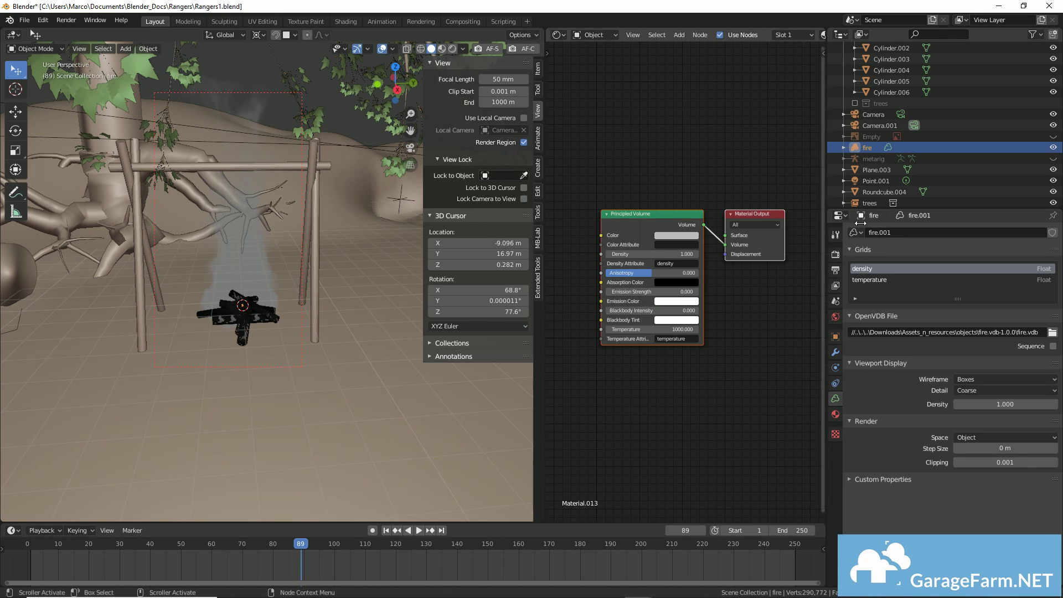
pyautogui.click(878, 280)
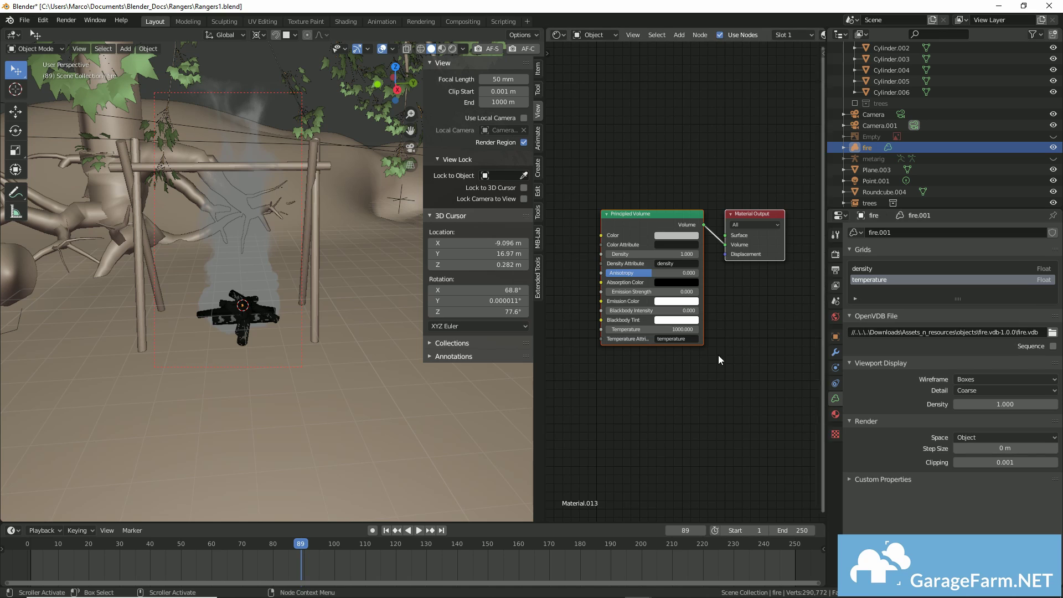
# Step: Preview the scene in rendered shading and set the Principled Volume's Blackbody Intensity to 1
pyautogui.scroll(3, 660, 374)
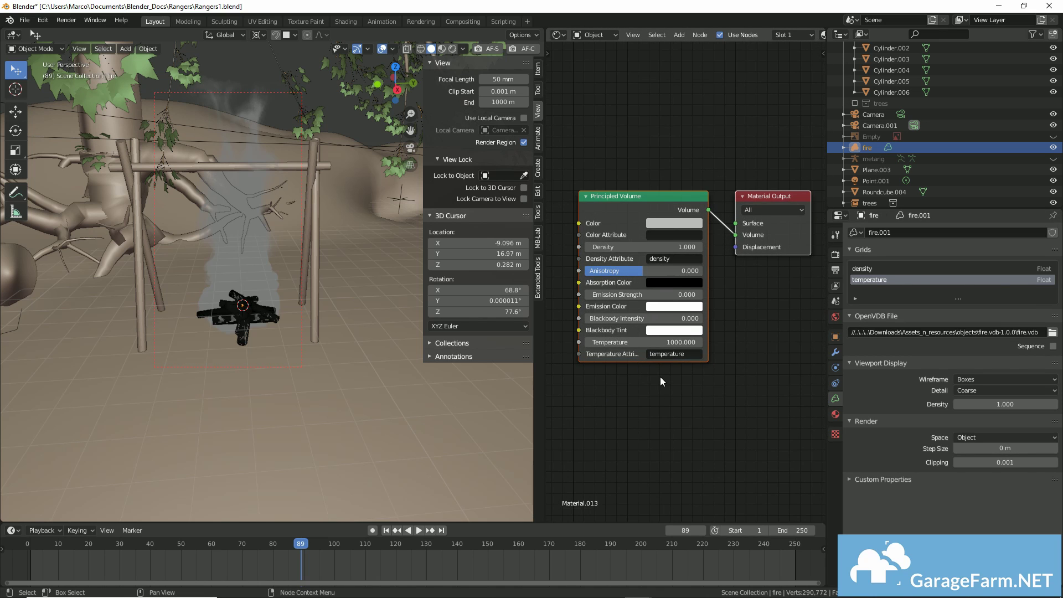
pyautogui.scroll(1, 656, 359)
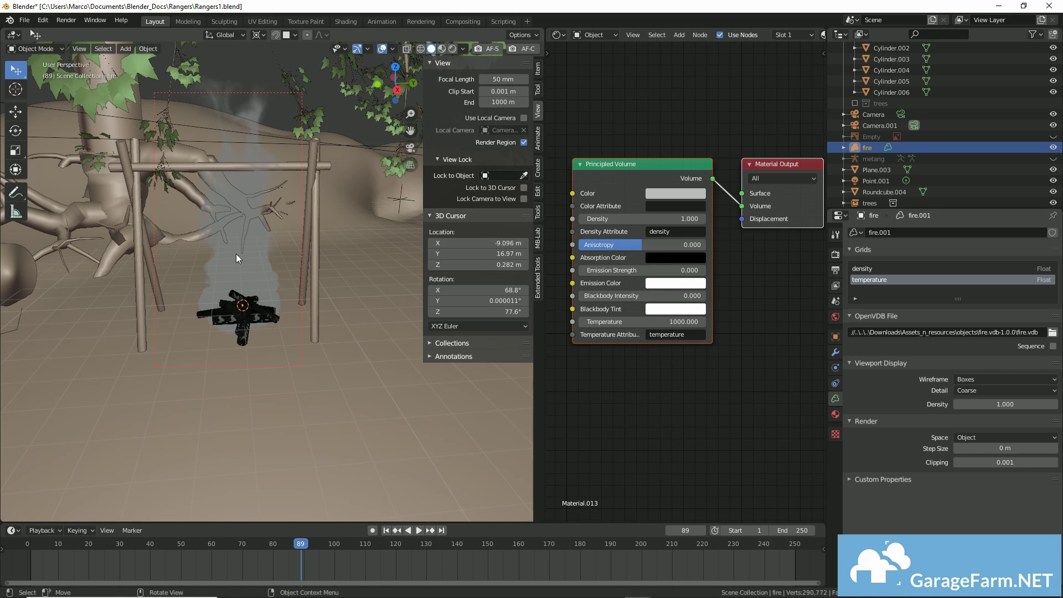
pyautogui.click(452, 49)
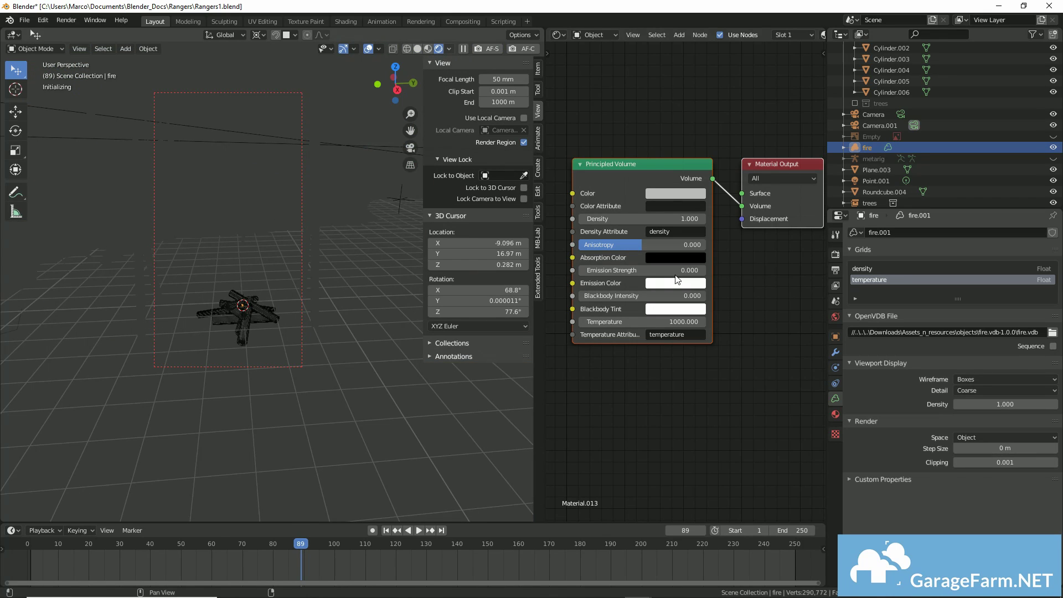
pyautogui.click(700, 298)
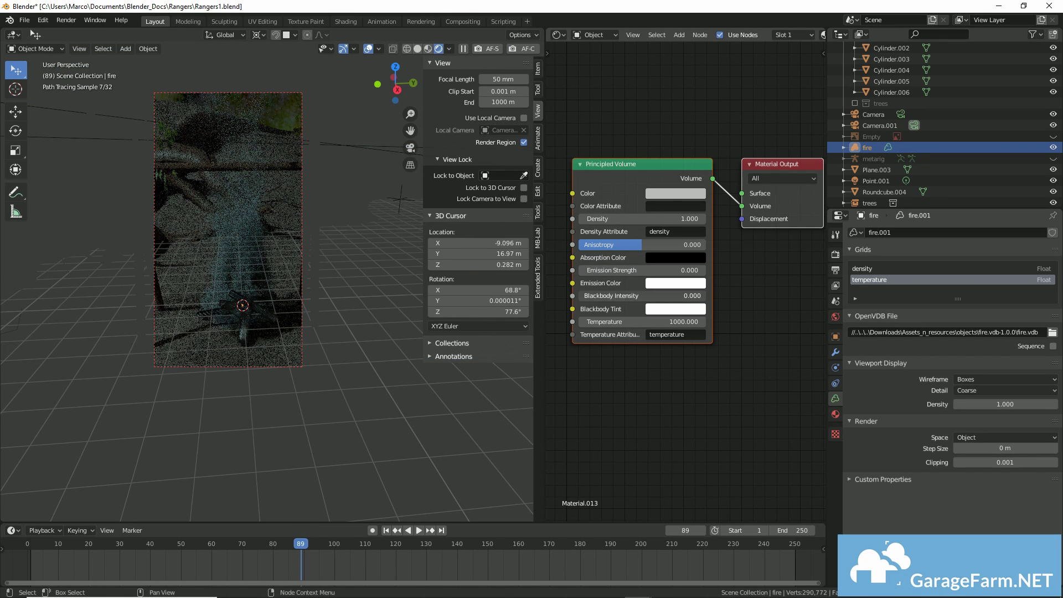
pyautogui.write('1')
pyautogui.press('Return')
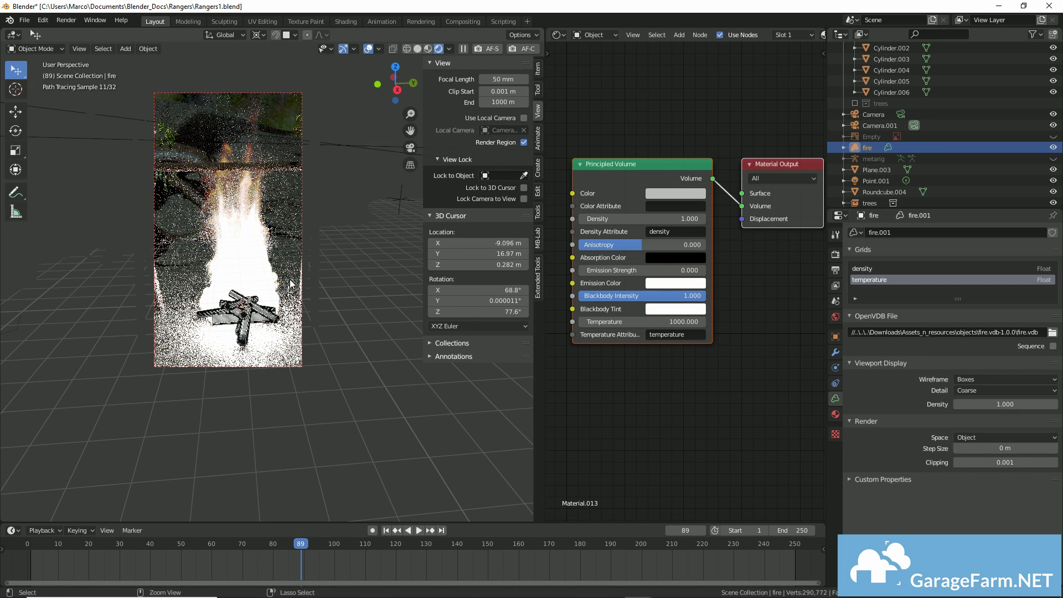
# Step: Clear the viewport's render region around the fire and view the rendered scene through the active camera
pyautogui.hotkey('ctrl', 'alt', 'b')
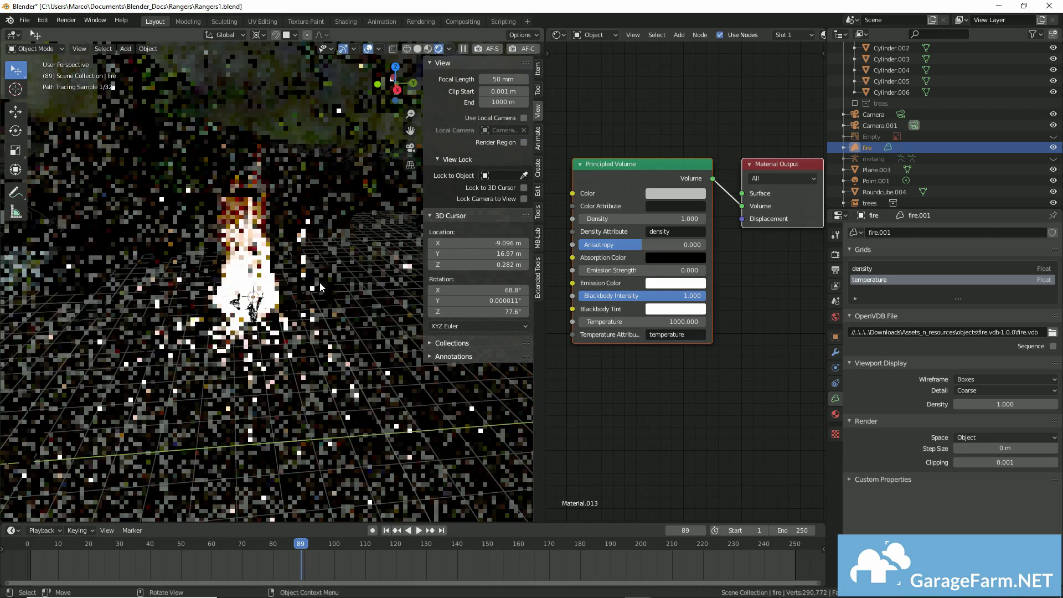
pyautogui.moveTo(320, 282)
pyautogui.mouseDown(button='middle')
pyautogui.moveTo(314, 288)
pyautogui.moveTo(314, 274)
pyautogui.mouseUp(button='middle')
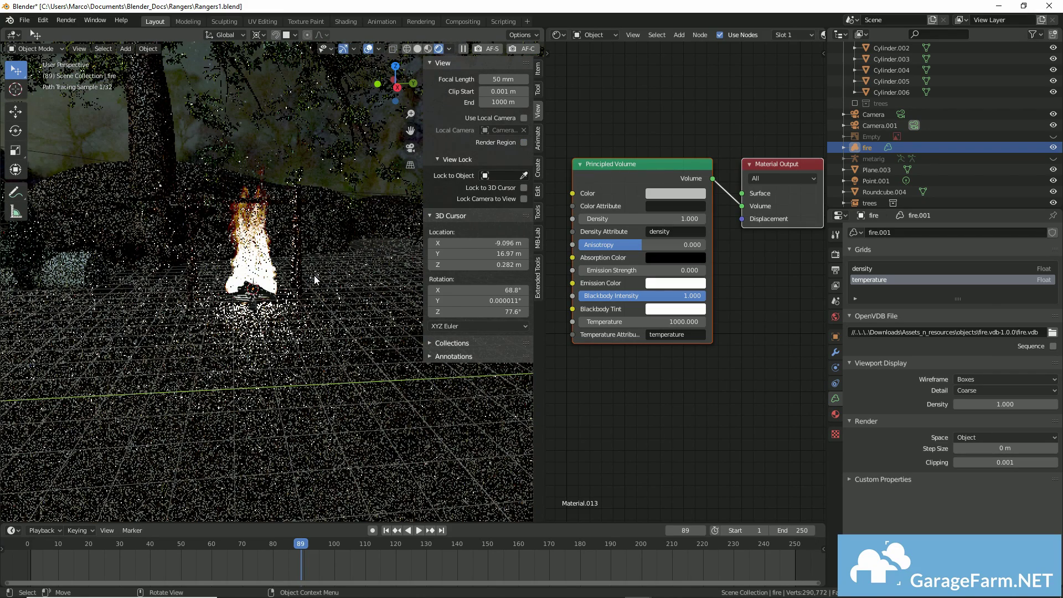
pyautogui.press('KP_0')
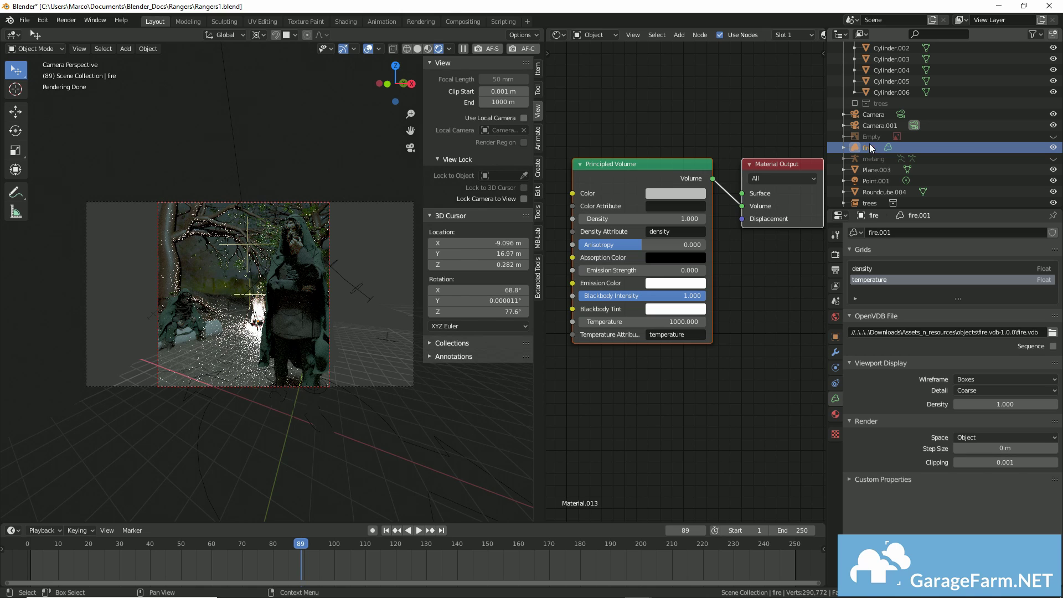
# Step: Move the fire volume into the fre collection, and replace that collection in the scene with an instance of it
pyautogui.moveTo(867, 147); pyautogui.dragTo(884, 87)
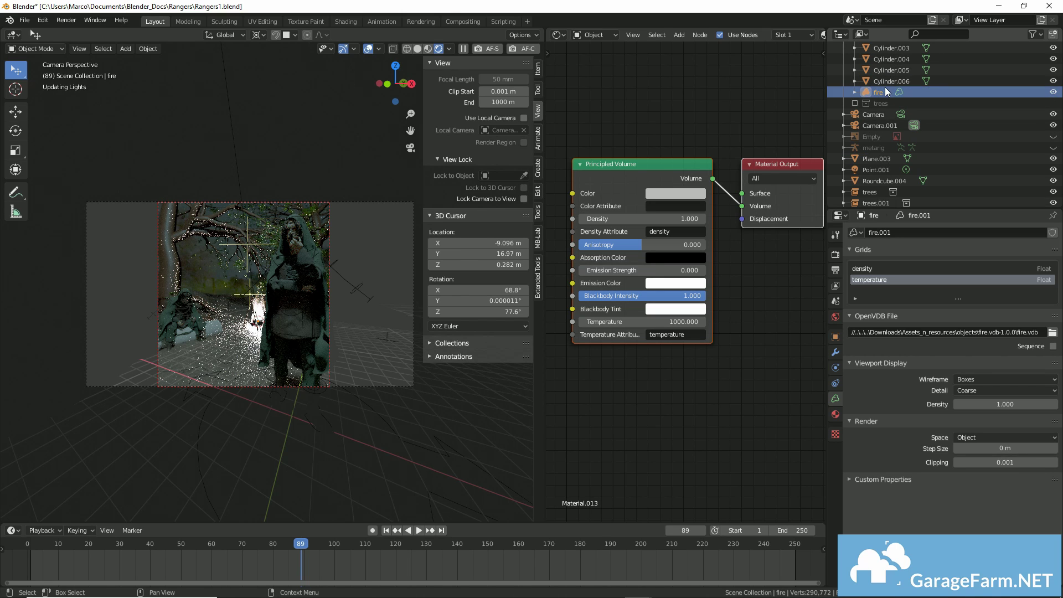
pyautogui.scroll(5, 850, 103)
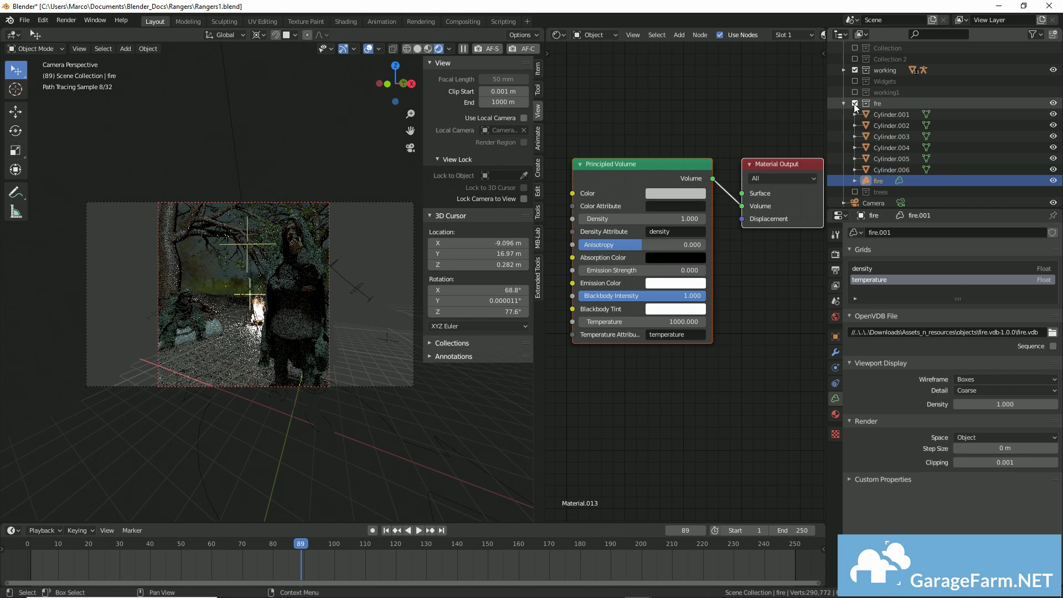
pyautogui.click(854, 114)
pyautogui.rightClick(874, 114)
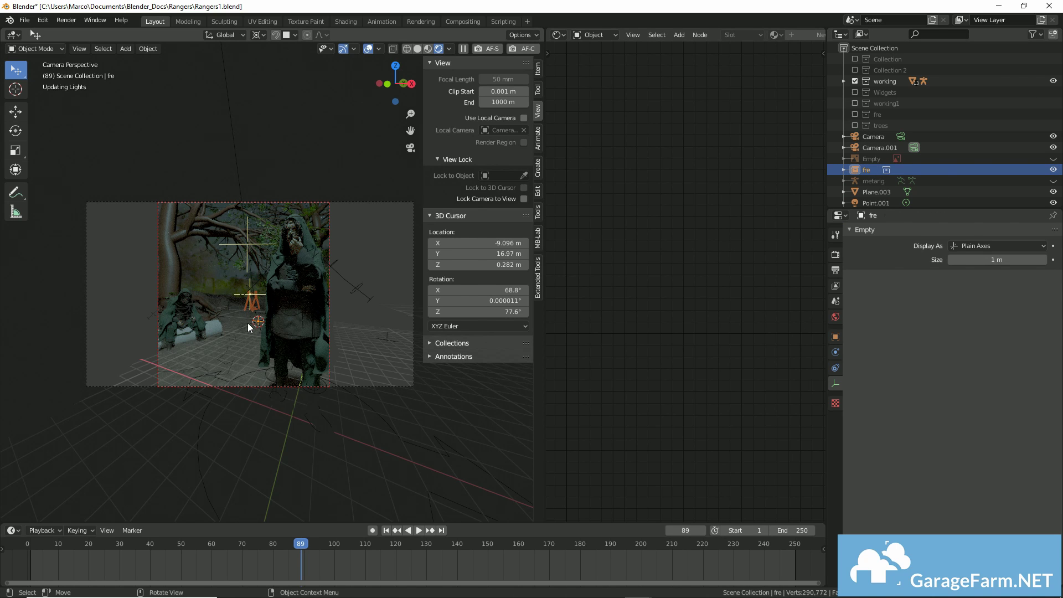
# Step: Move the fre collection instance twice along the ground plane, bringing the campfire closer beside the standing figure, and deselect it
pyautogui.press('g')
pyautogui.hotkey('shift', 'z')
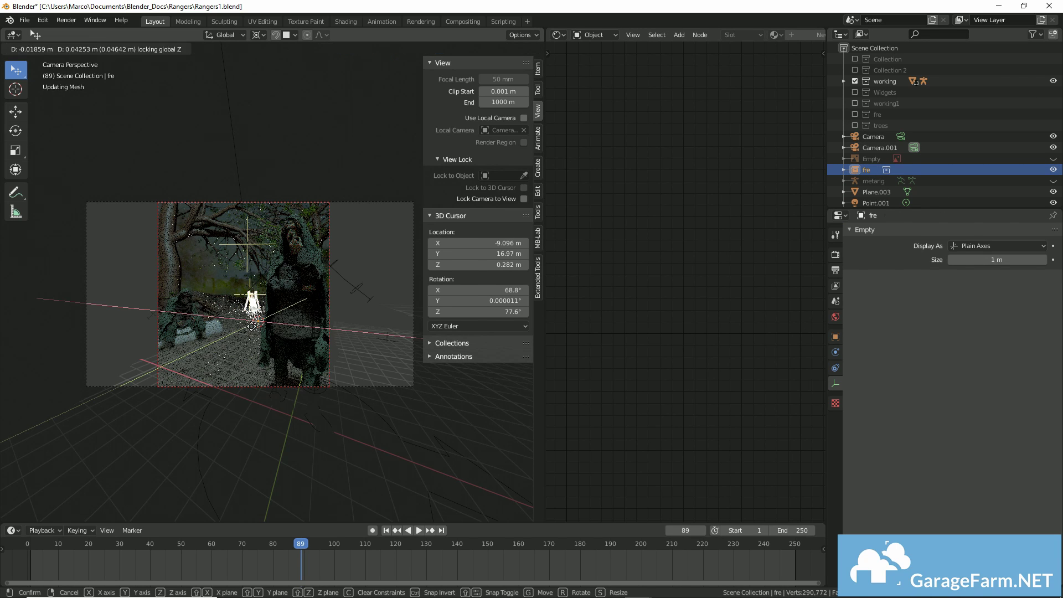
pyautogui.click(206, 453)
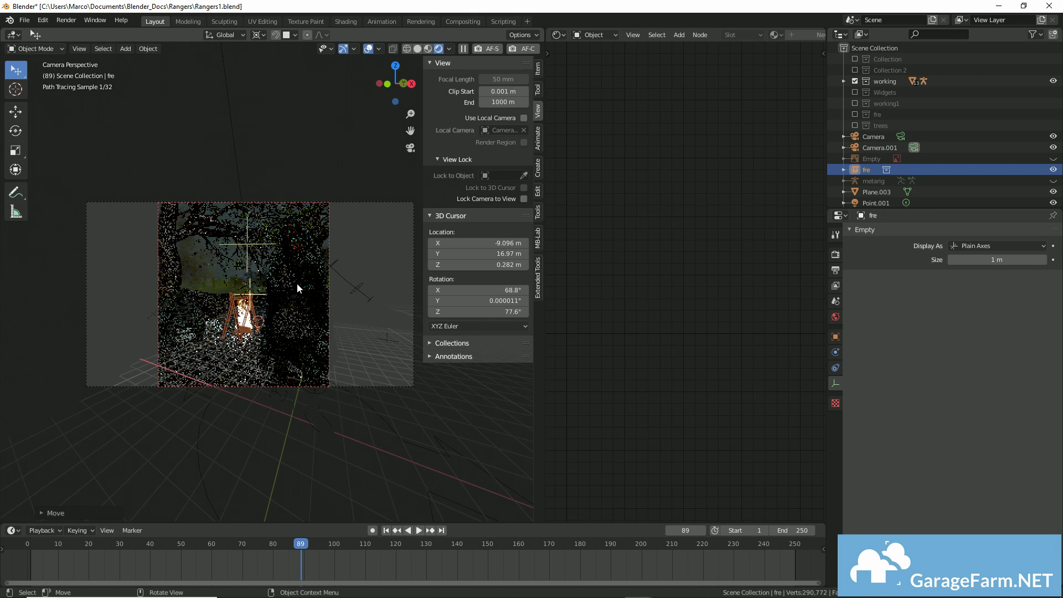
pyautogui.press('g')
pyautogui.hotkey('shift', 'z')
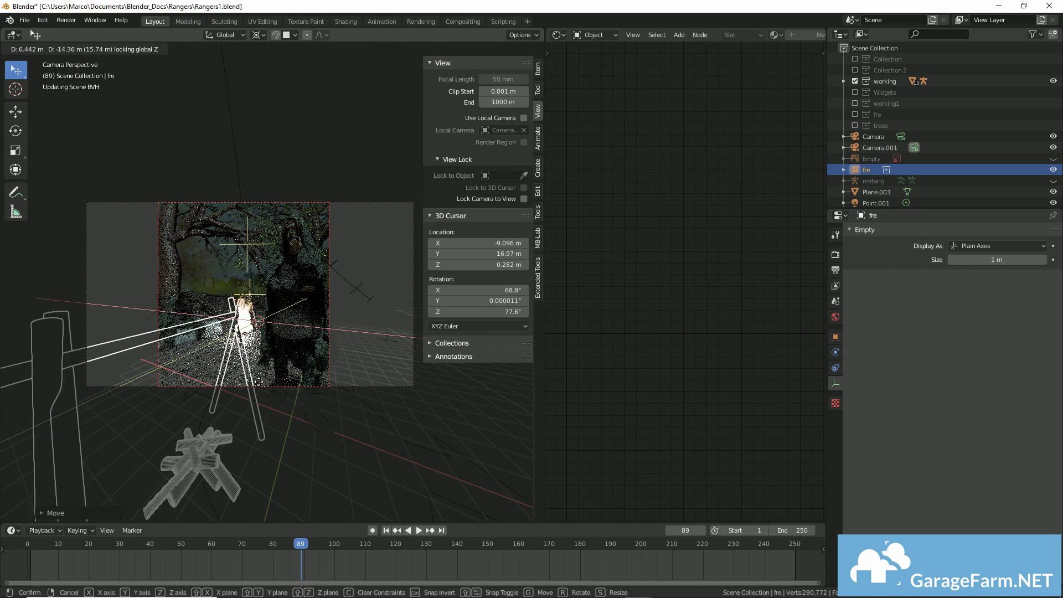
pyautogui.click(327, 325)
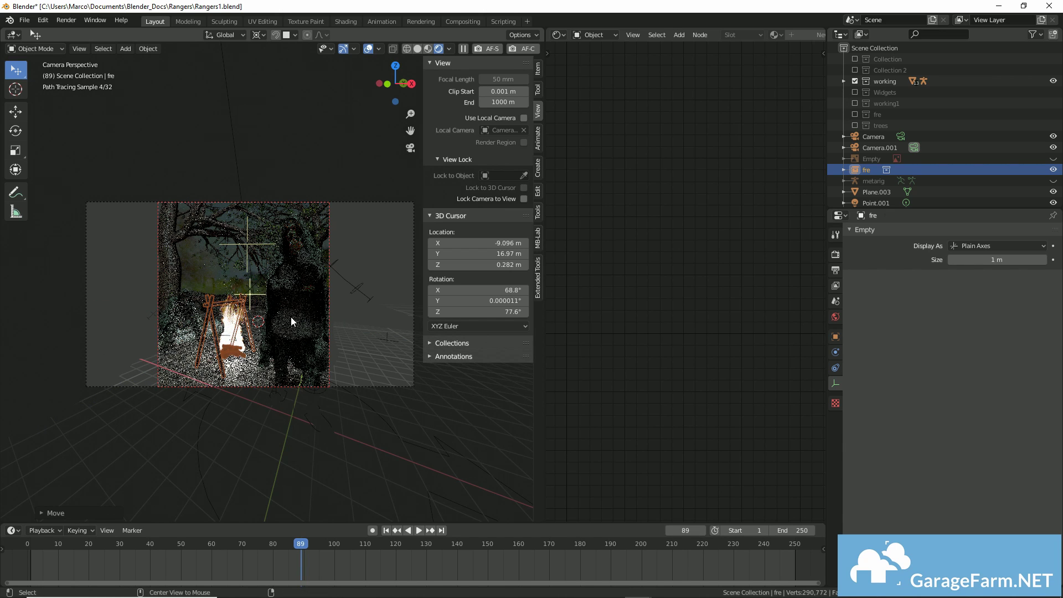
pyautogui.hotkey('alt', 'a')
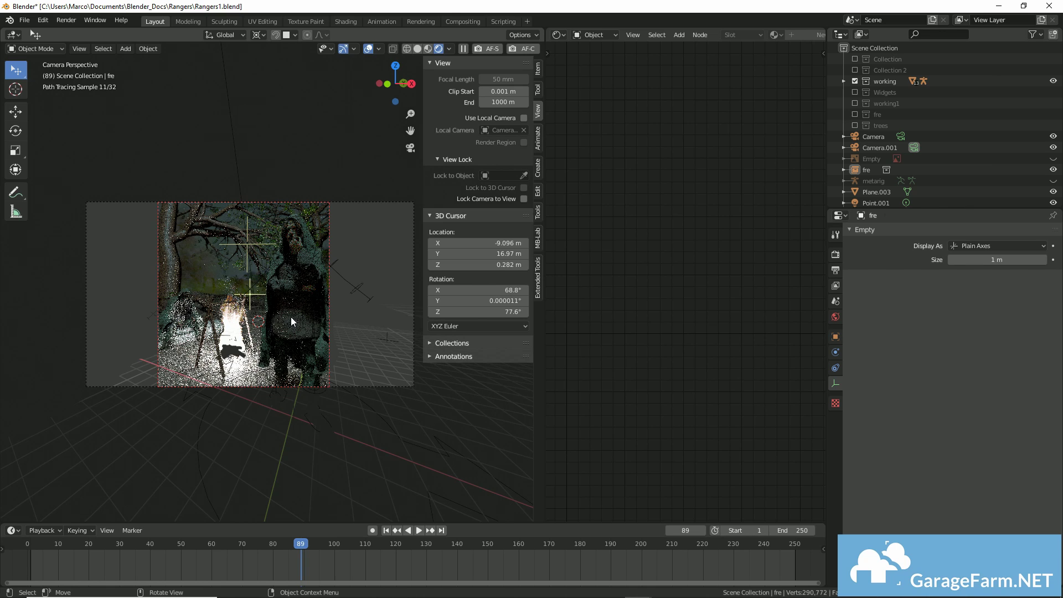